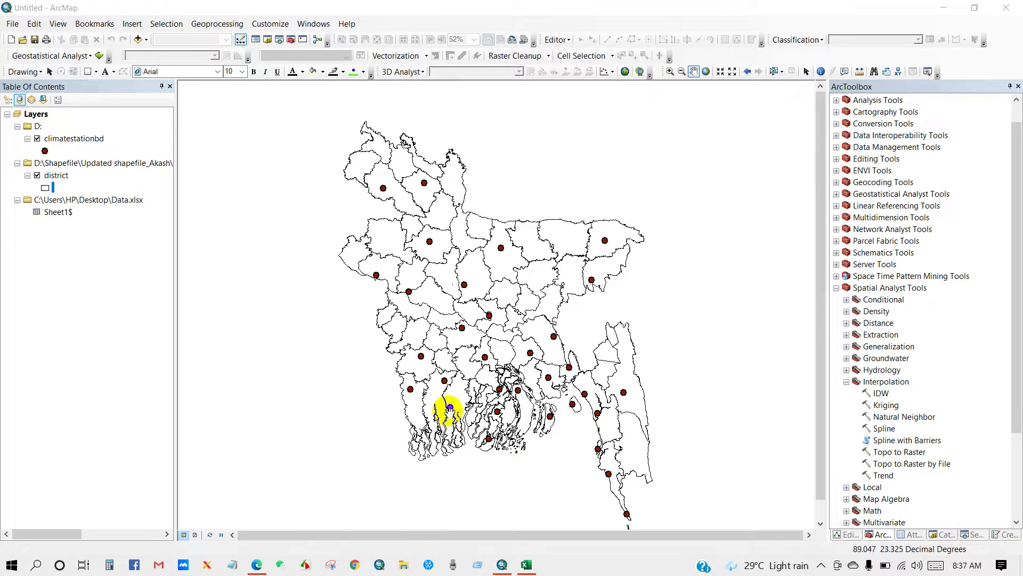
Step: Open the Sheet1$ station records table to inspect it, then close it
right_click(58, 216)
left_click(87, 224)
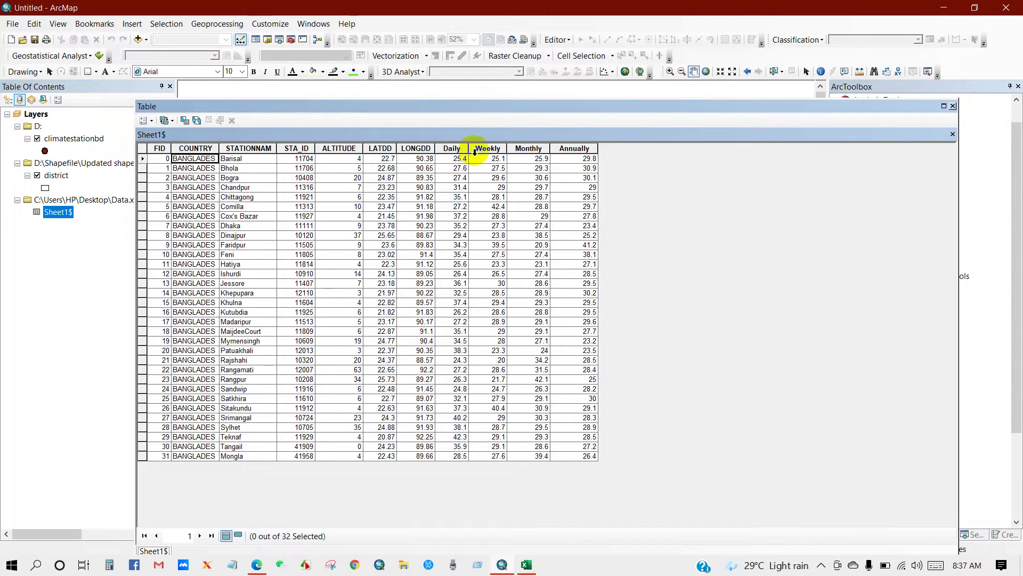
left_click(953, 106)
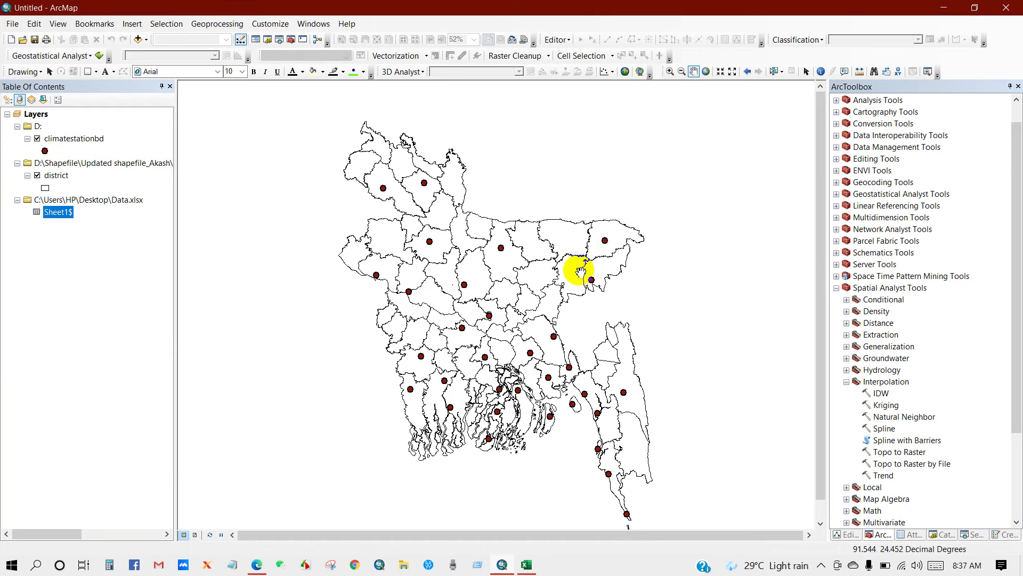
Step: Apply the ARCH B Landscape page template to the layout
left_click(512, 41)
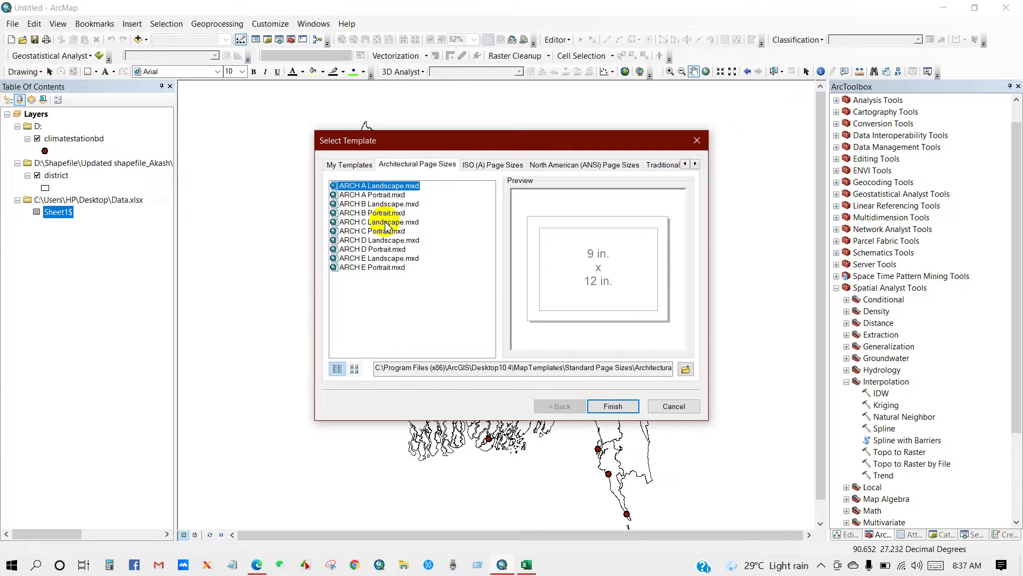
left_click(386, 205)
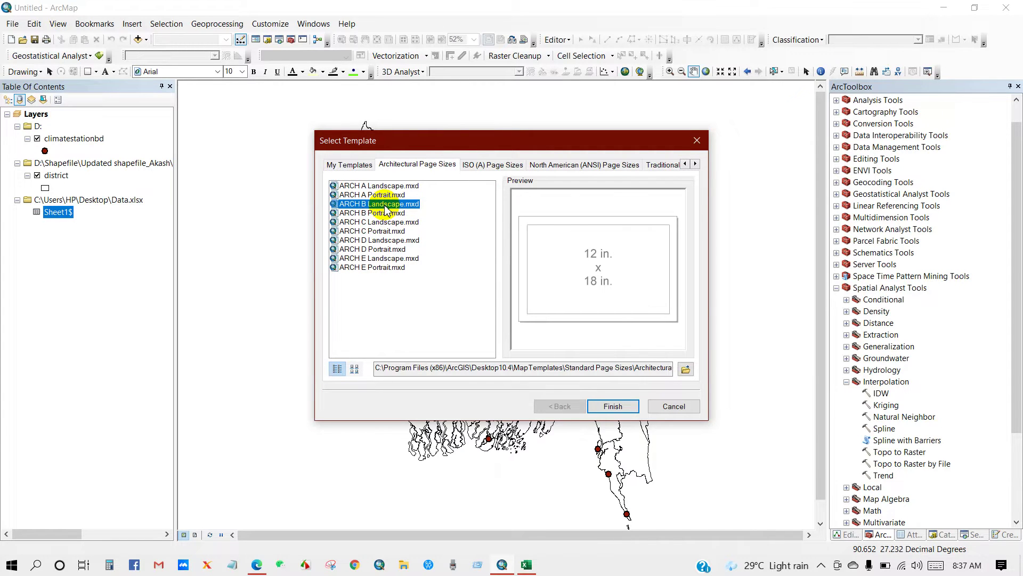
left_click(609, 408)
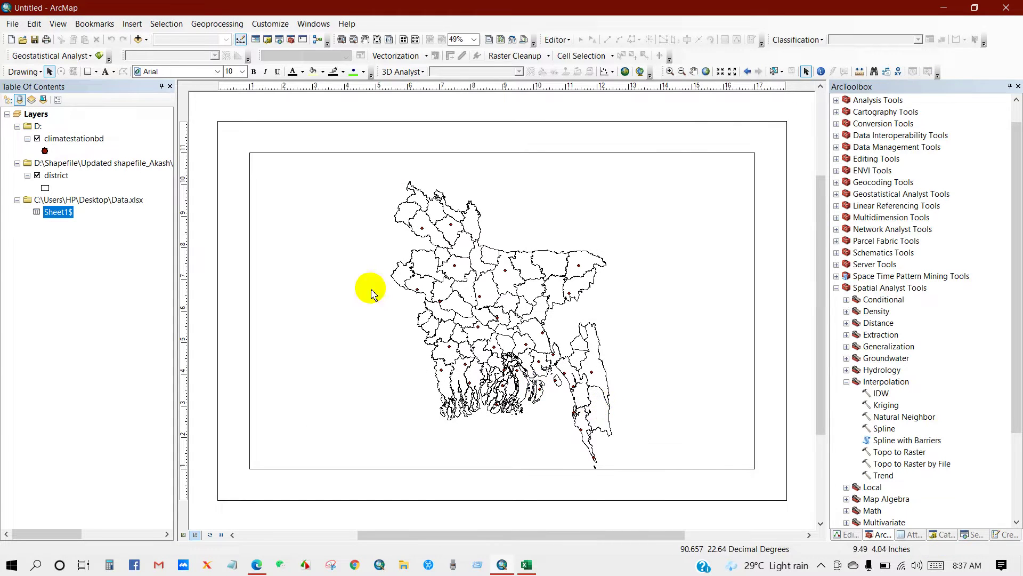
Step: Resize the map frame into the page's top-left corner and zoom it to full extent
left_click(341, 269)
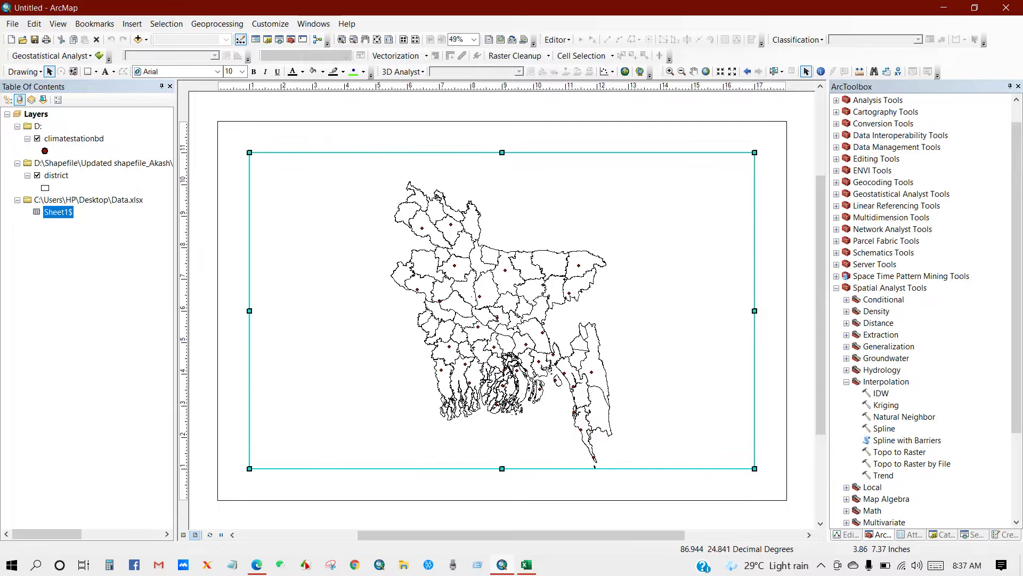
left_click_drag(755, 469, 386, 291)
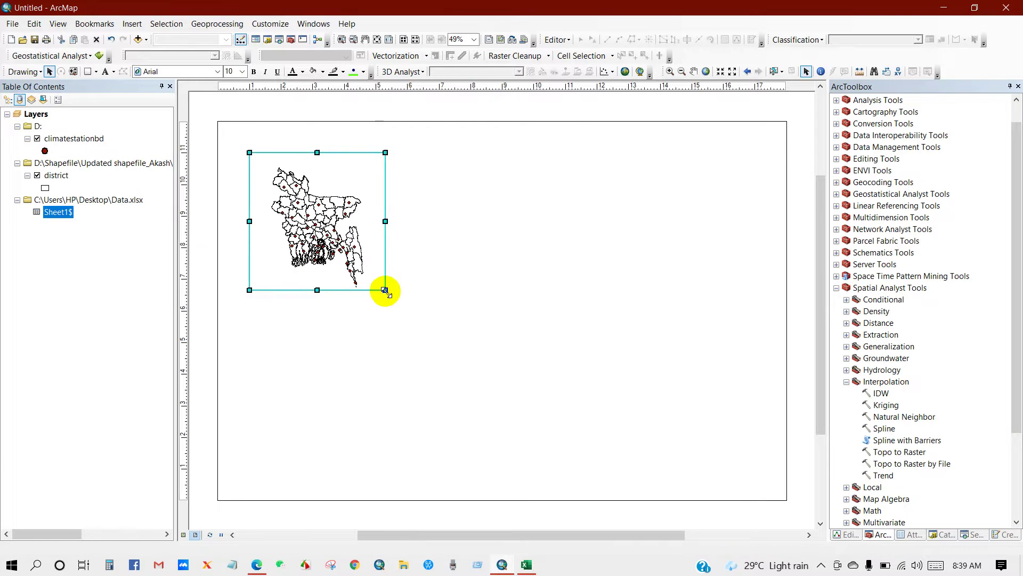
left_click_drag(295, 168, 289, 163)
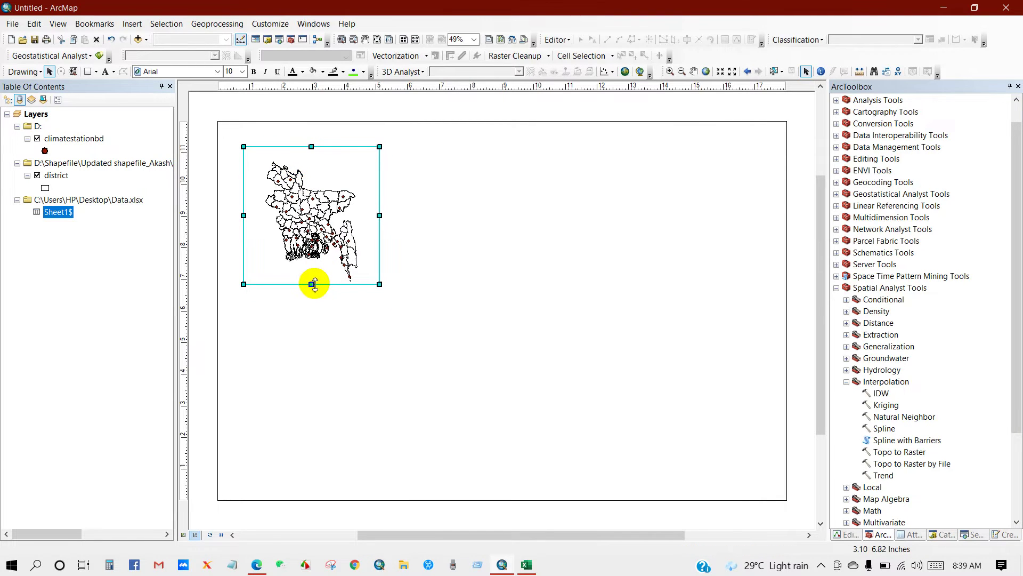
left_click_drag(312, 284, 311, 305)
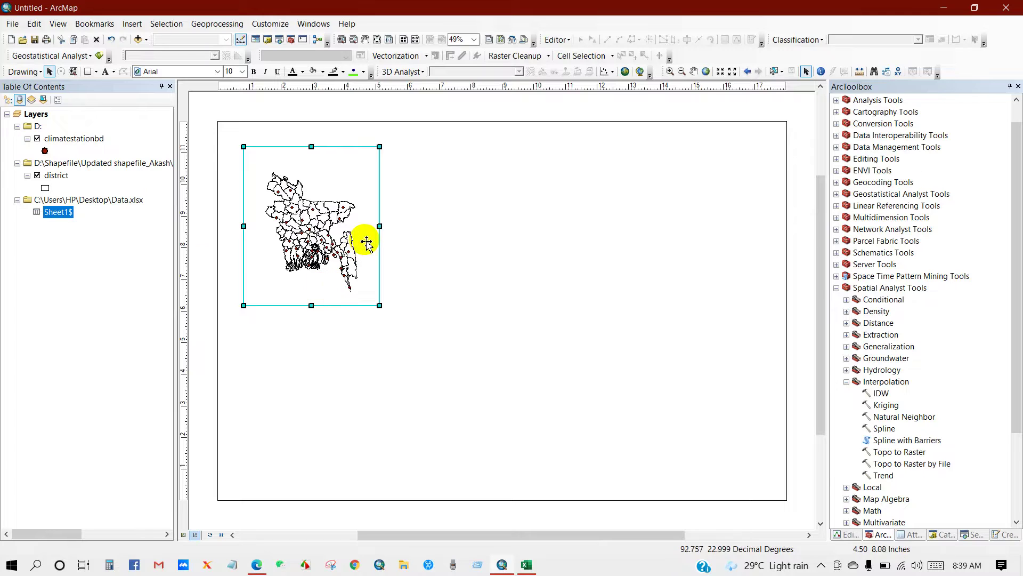
left_click_drag(380, 228, 377, 226)
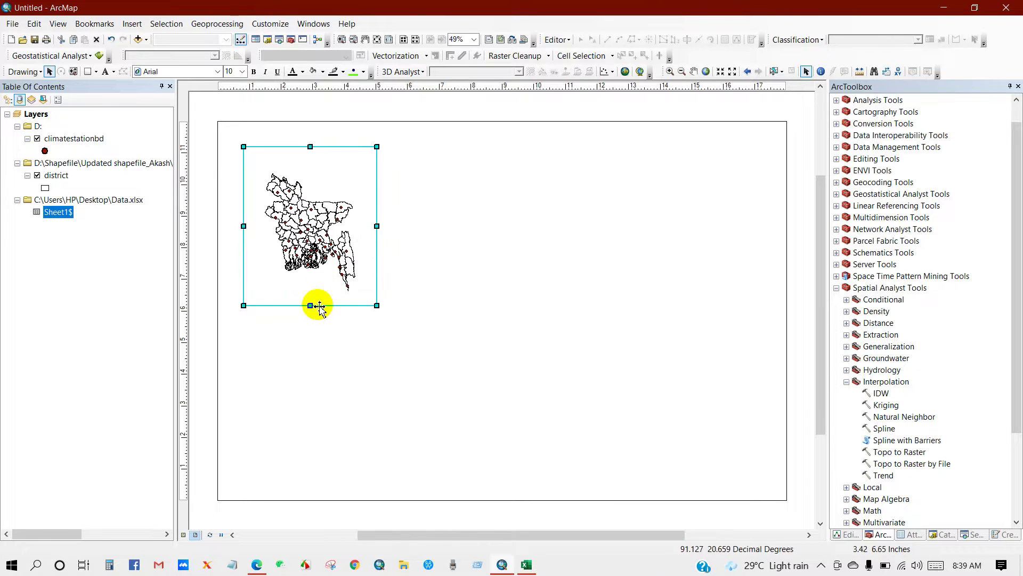
left_click_drag(377, 305, 400, 310)
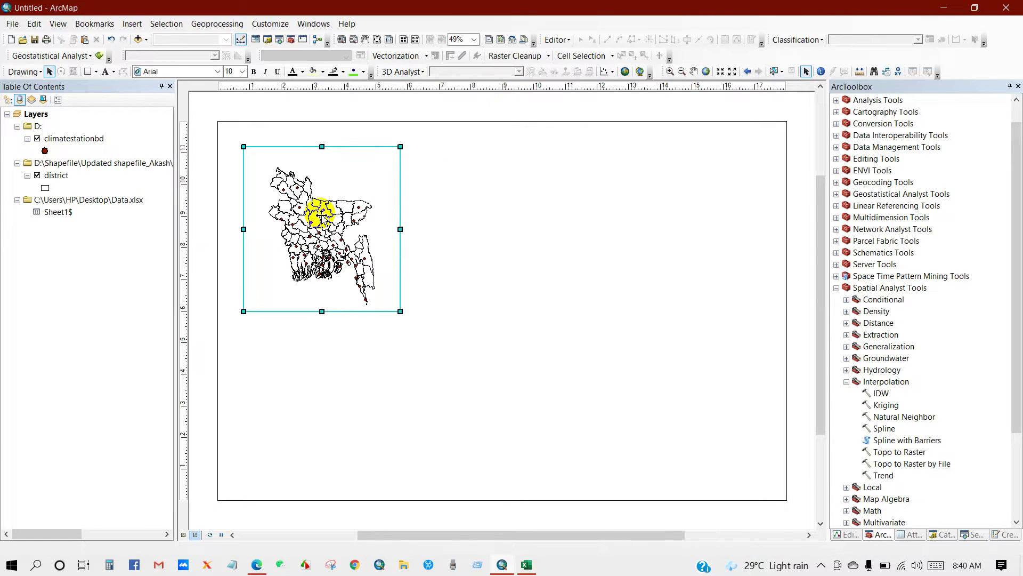
left_click(706, 73)
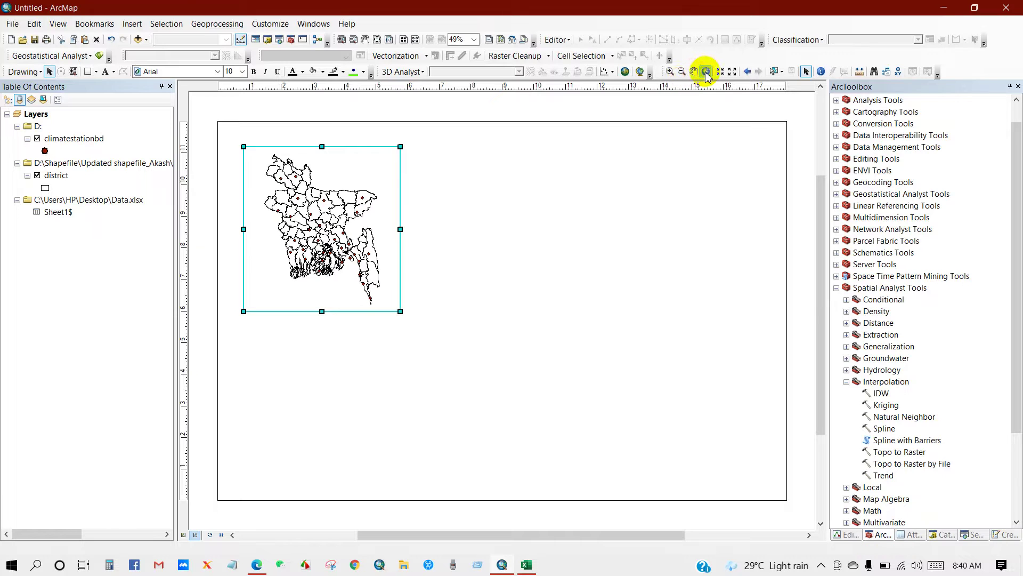
left_click(354, 343)
left_click(325, 175)
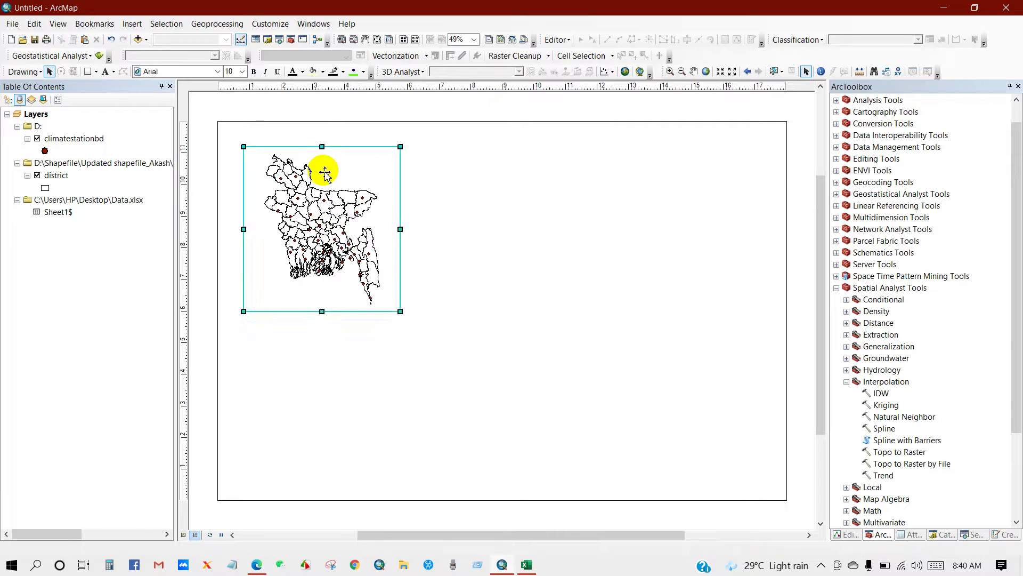
Step: Copy the map frame and paste a duplicate beneath the original map
right_click(325, 173)
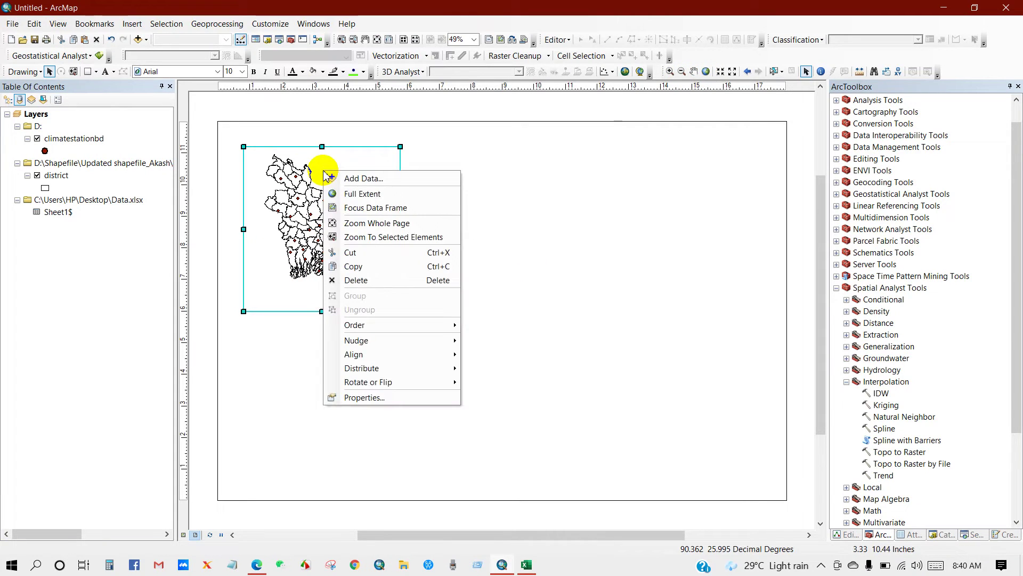
left_click(354, 269)
left_click(327, 356)
right_click(326, 356)
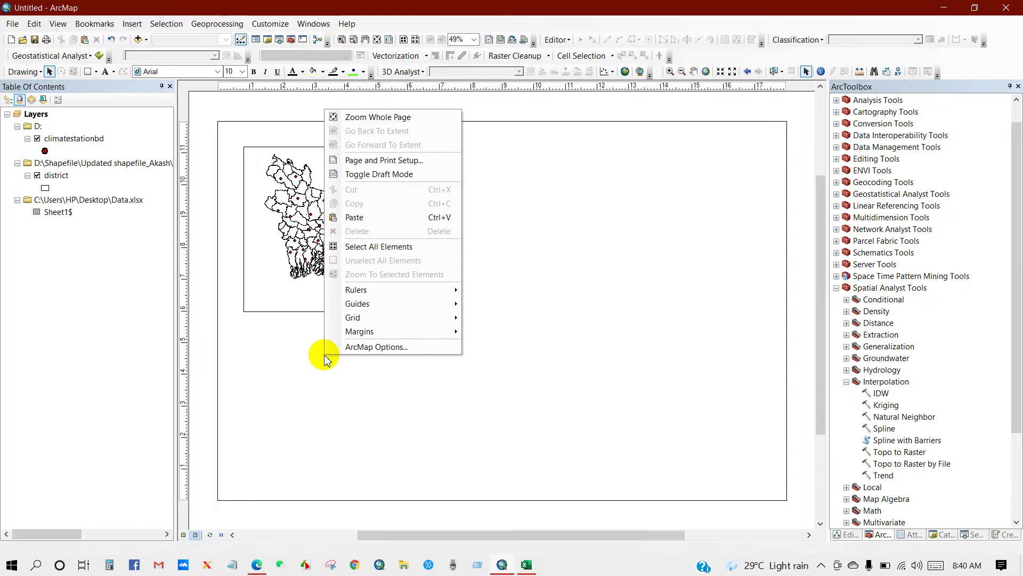
left_click(349, 218)
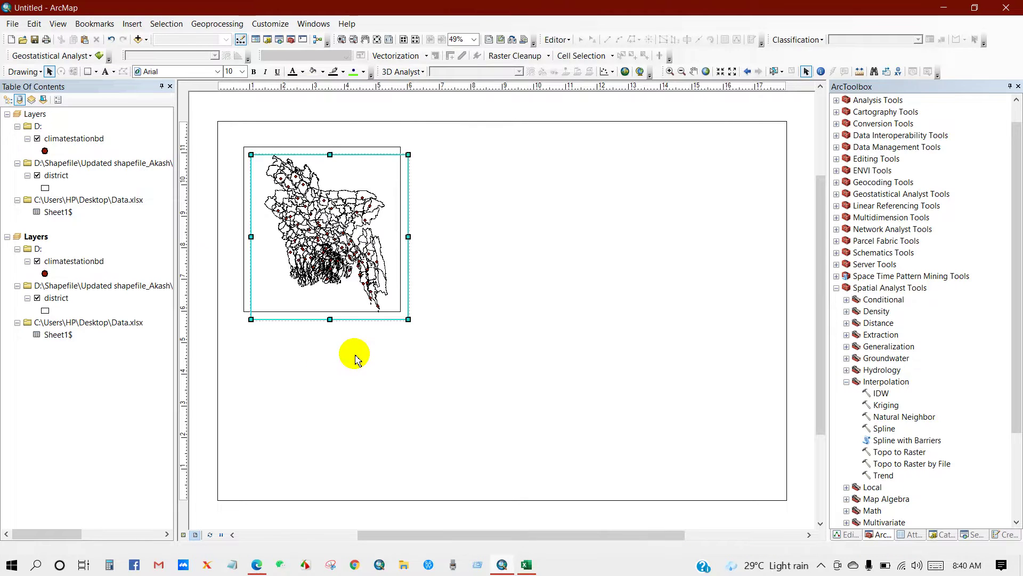
left_click_drag(360, 184, 354, 347)
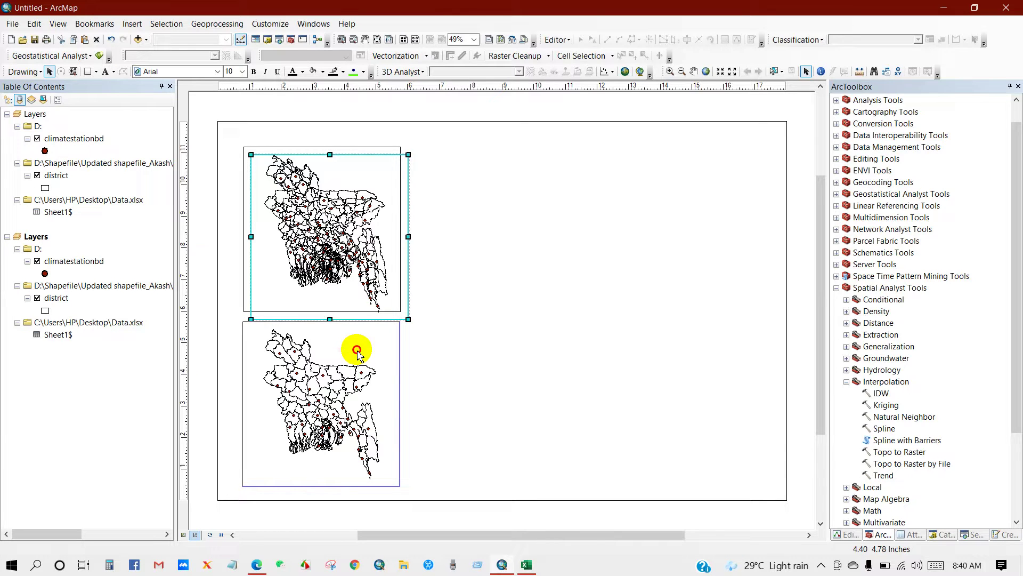
left_click_drag(357, 352, 357, 349)
left_click(470, 189)
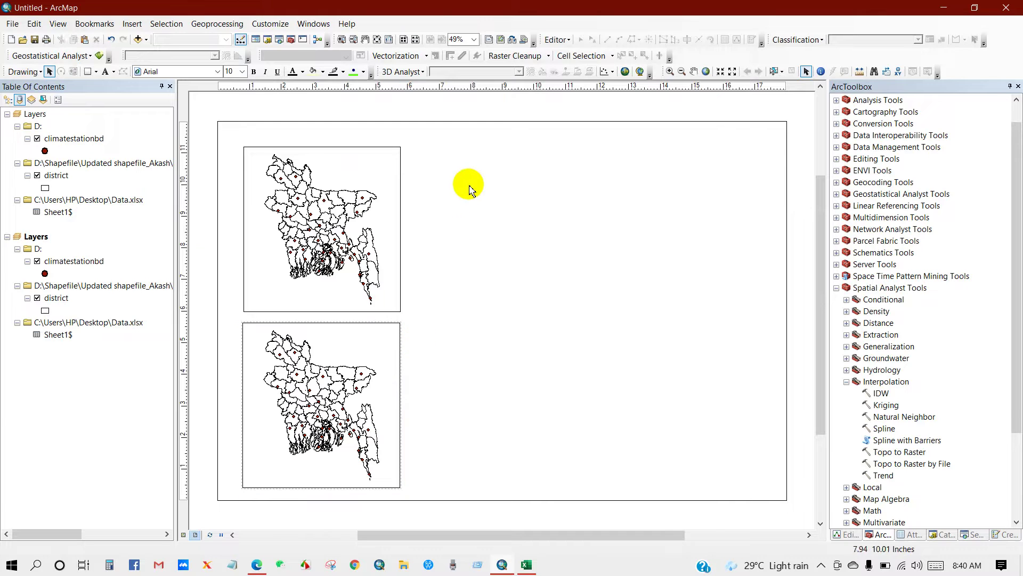
Step: Paste a third copy of the map frame to the right of the first map
left_click(331, 255)
right_click(331, 254)
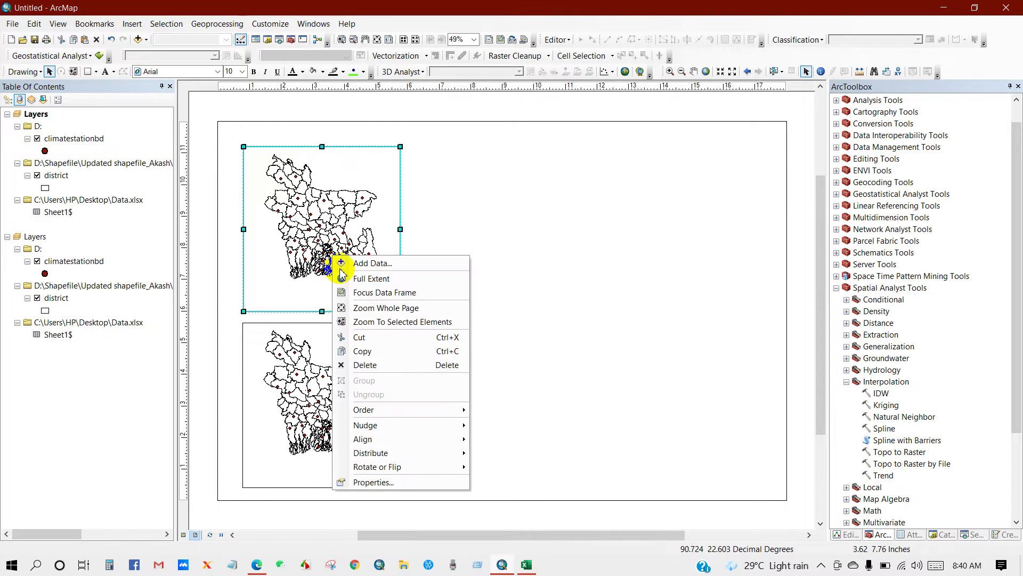
left_click(362, 350)
left_click(445, 228)
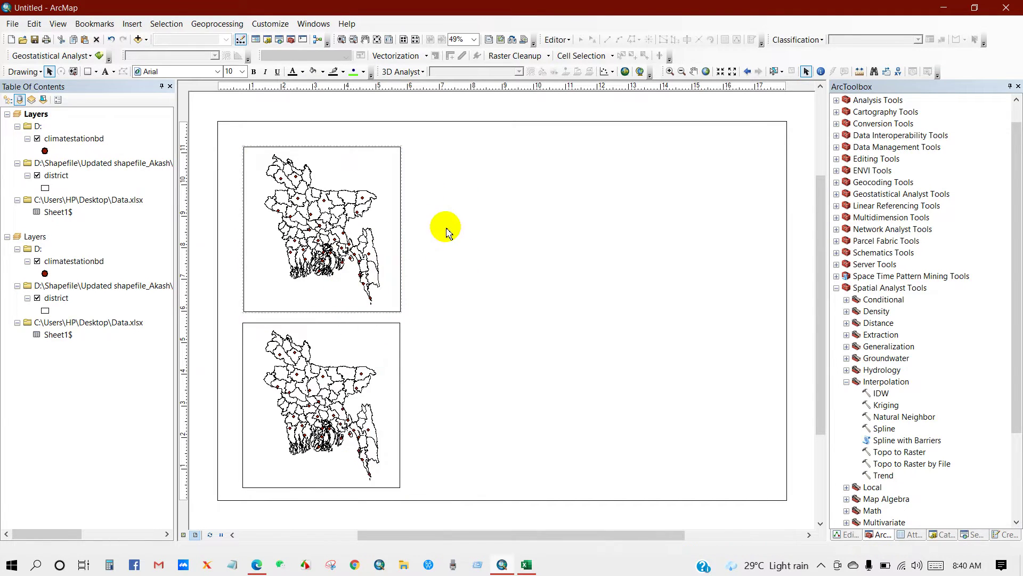
right_click(445, 228)
left_click(475, 335)
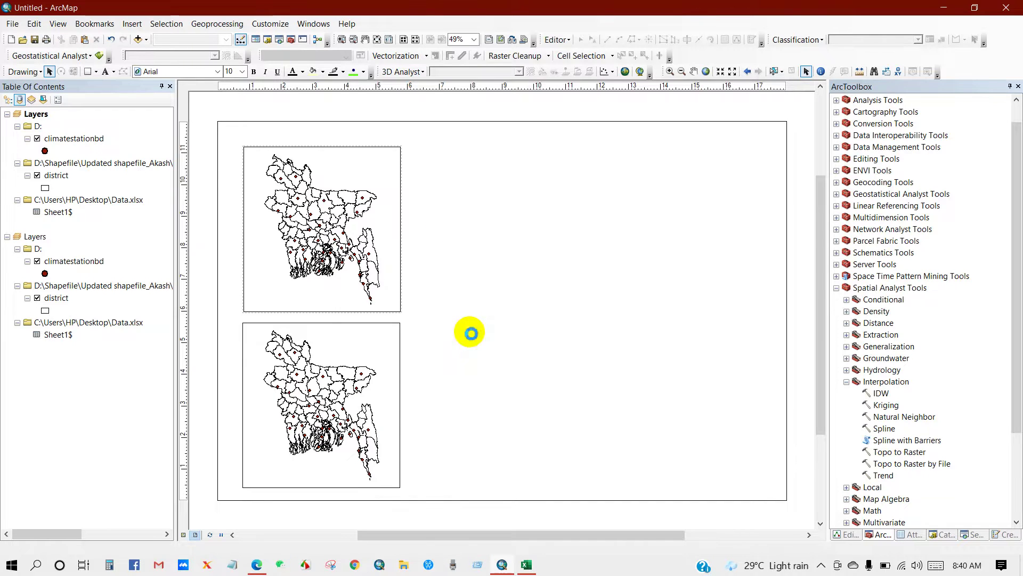
left_click_drag(401, 247, 489, 237)
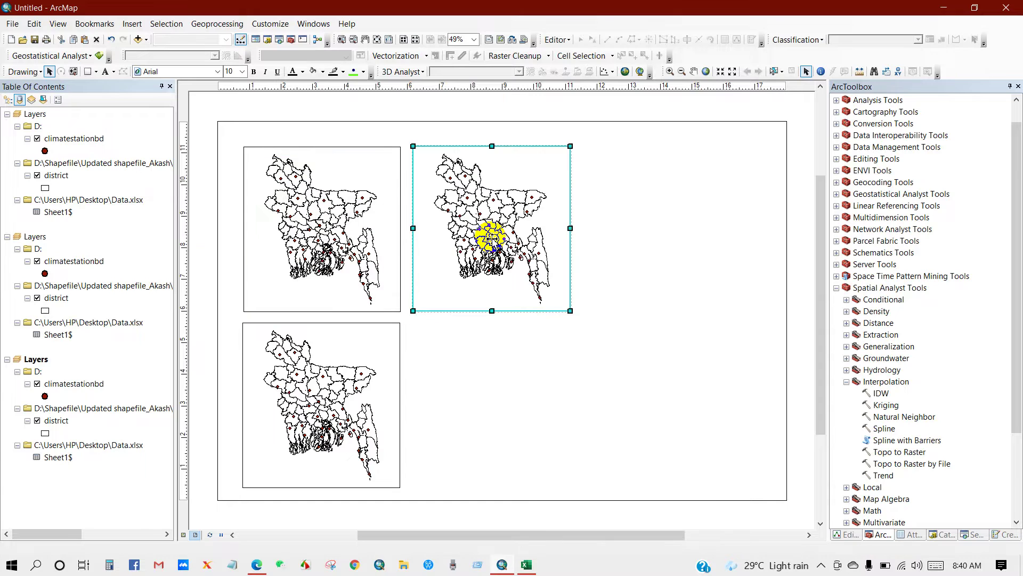
Step: Paste a fourth map frame into the lower-right position to complete the grid
right_click(478, 411)
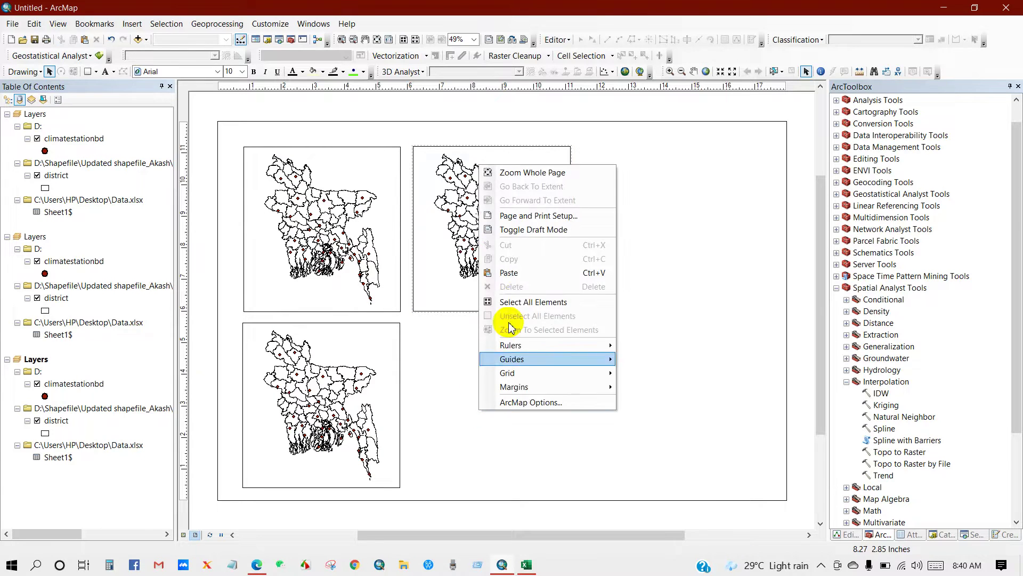
left_click(517, 272)
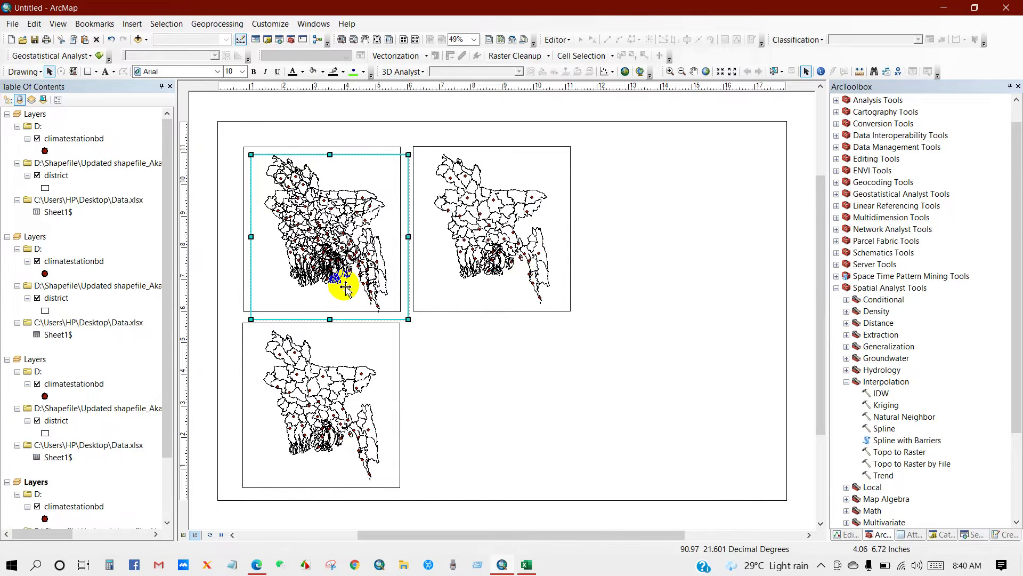
left_click_drag(341, 284, 509, 454)
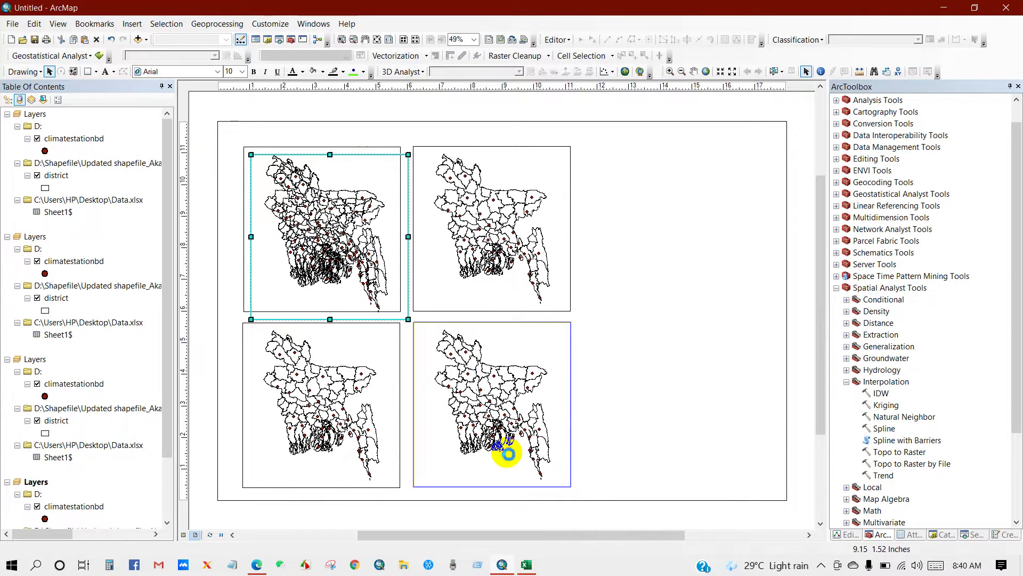
left_click(507, 453)
left_click(677, 442)
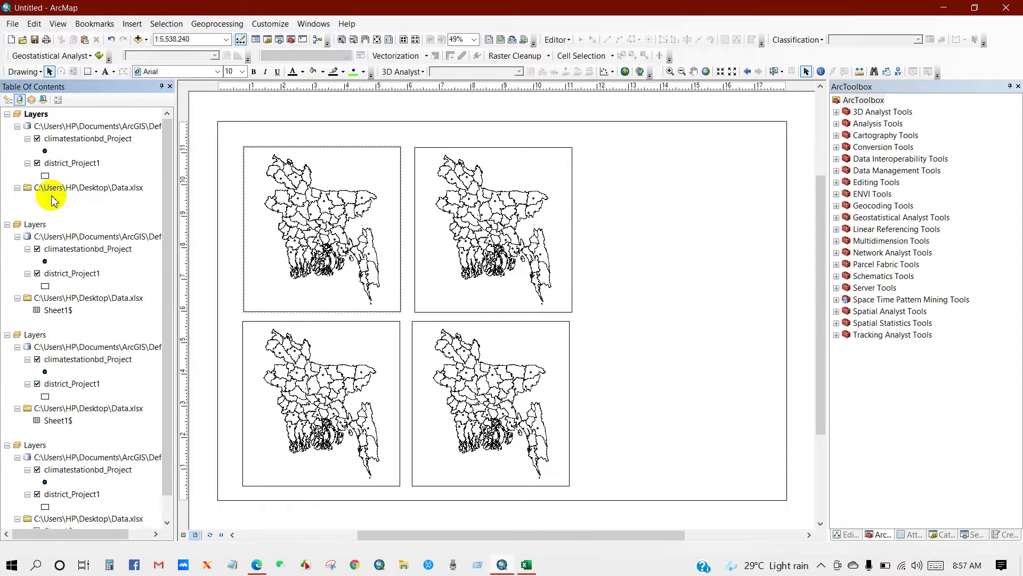
Step: Display Sheet1$ as XY event points using Daily as the Z value
right_click(49, 200)
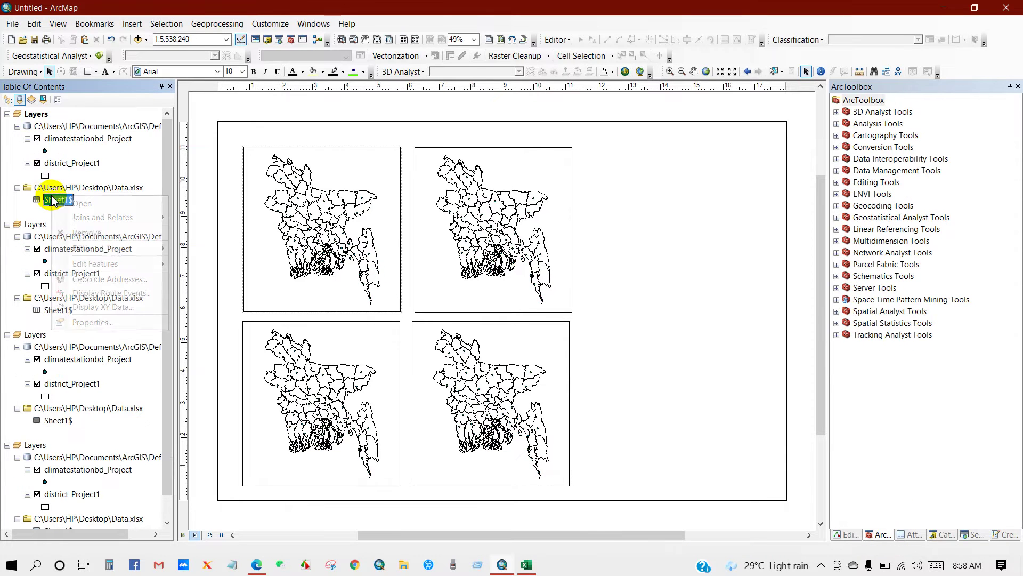
left_click(92, 307)
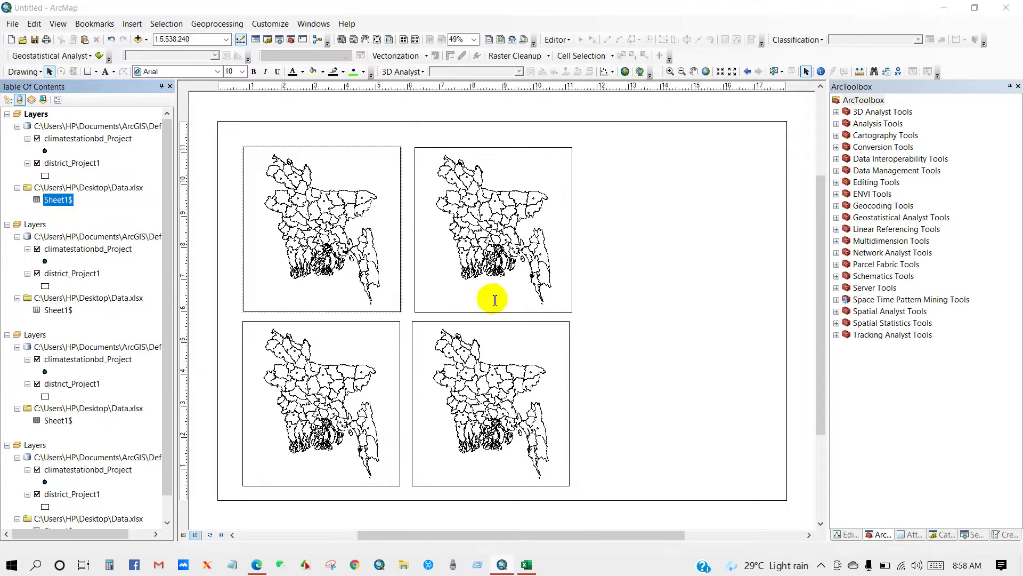
left_click(598, 237)
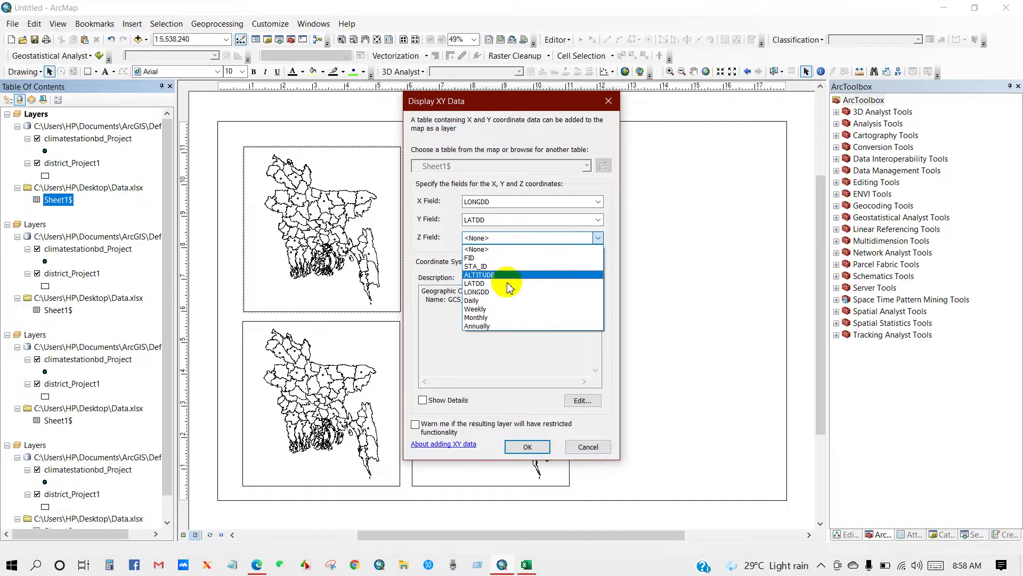
left_click(476, 300)
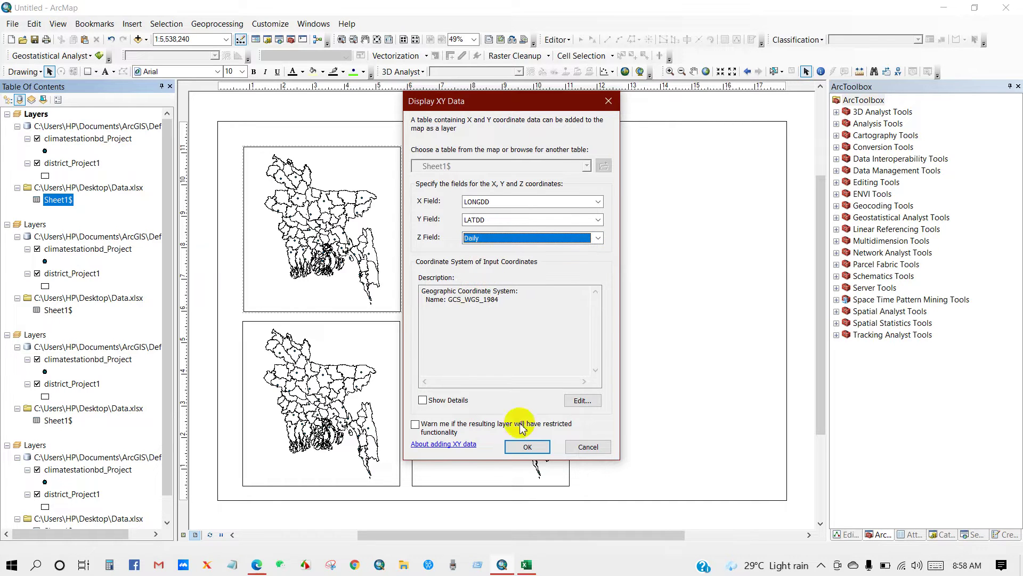
left_click(526, 448)
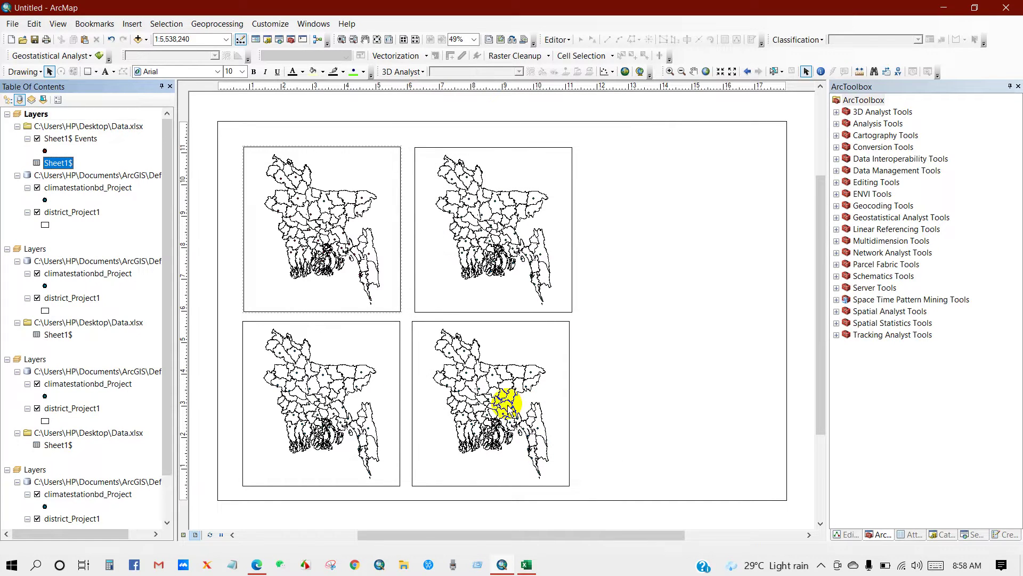
Step: Export the Sheet1$ Events points to Export_Output_7.shp and add it to the map
left_click(75, 140)
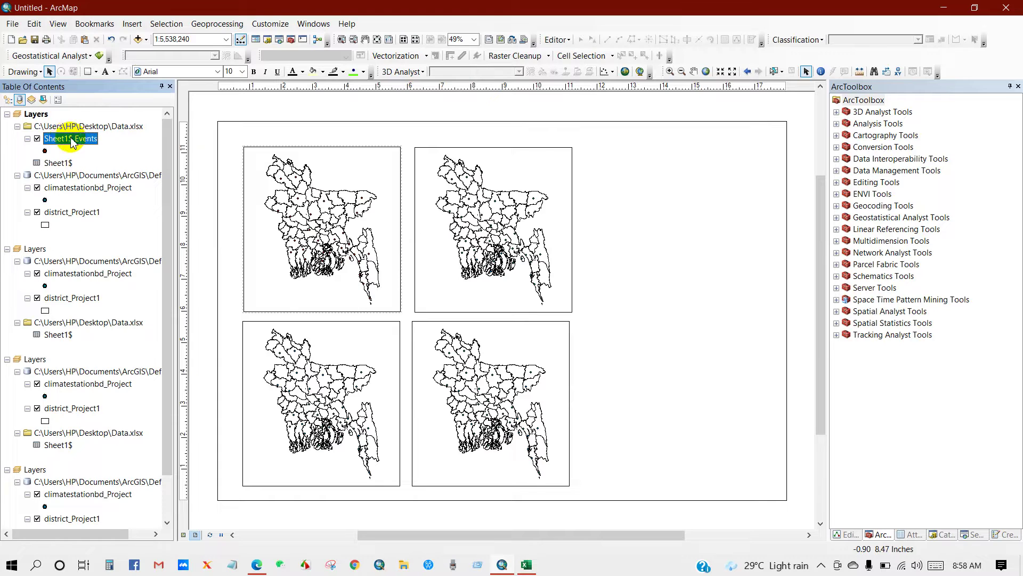
right_click(73, 142)
mouse_move(133, 358)
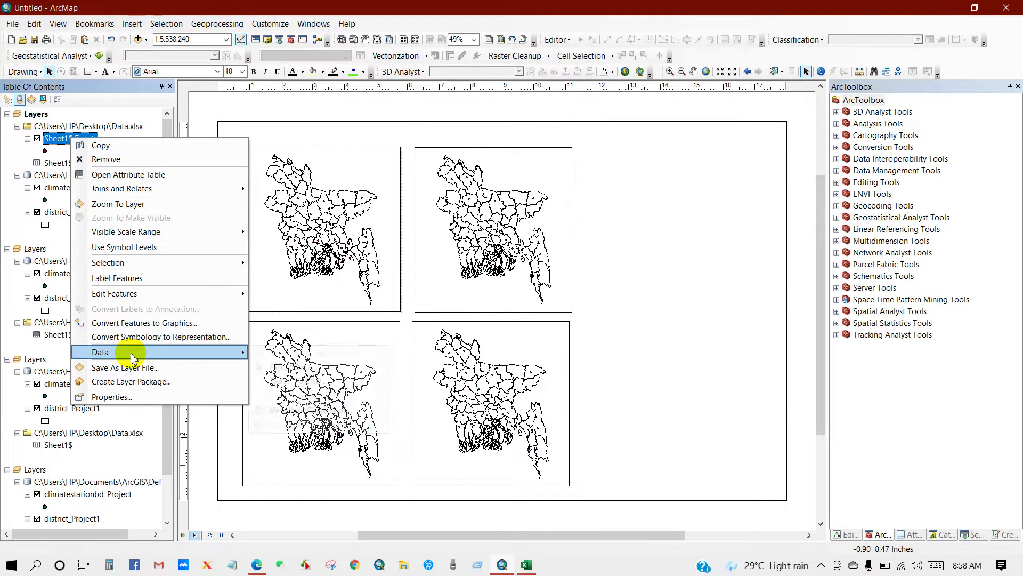
left_click(292, 366)
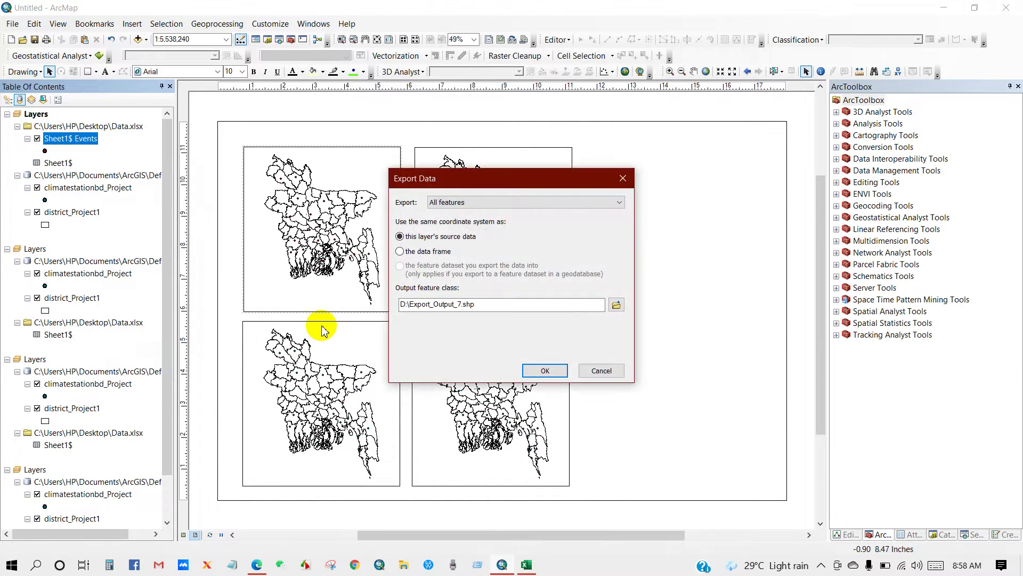
left_click(531, 371)
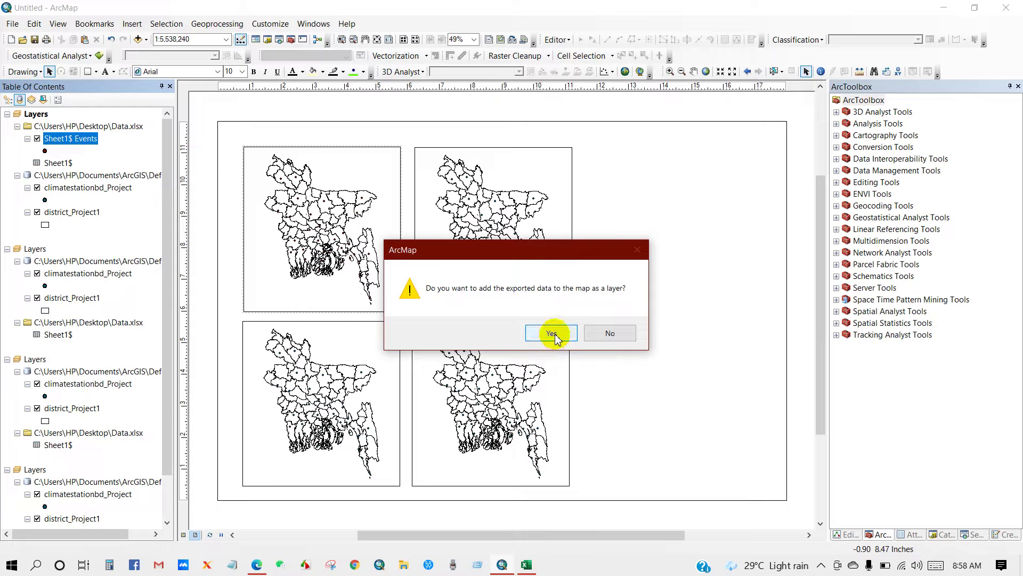
left_click(552, 334)
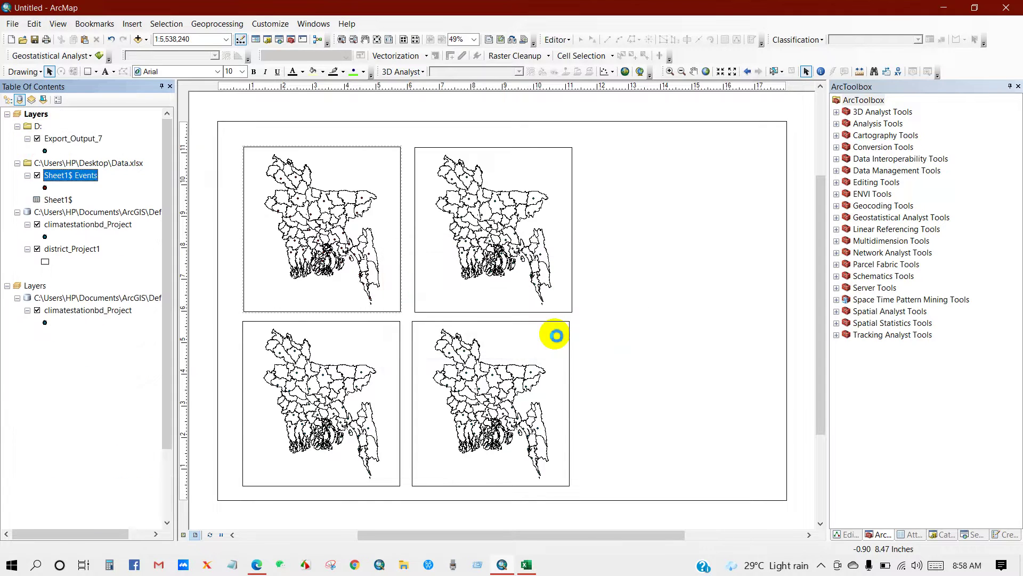
Step: Remove the Data.xlsx source from the first data frame
left_click(70, 164)
right_click(65, 166)
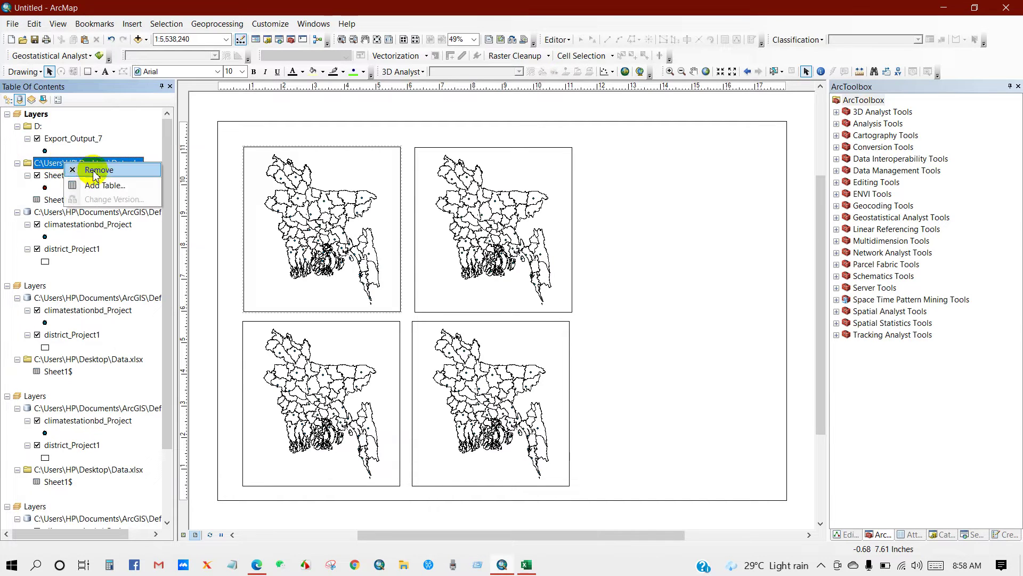
left_click(93, 170)
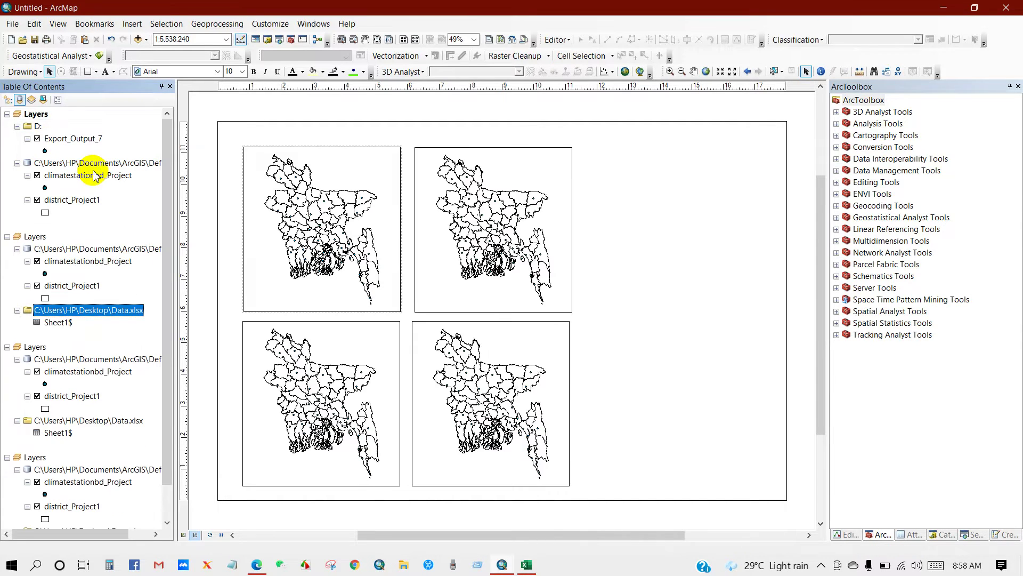
Step: Activate the top-left map and open Spatial Analyst's IDW interpolation tool
left_click(314, 183)
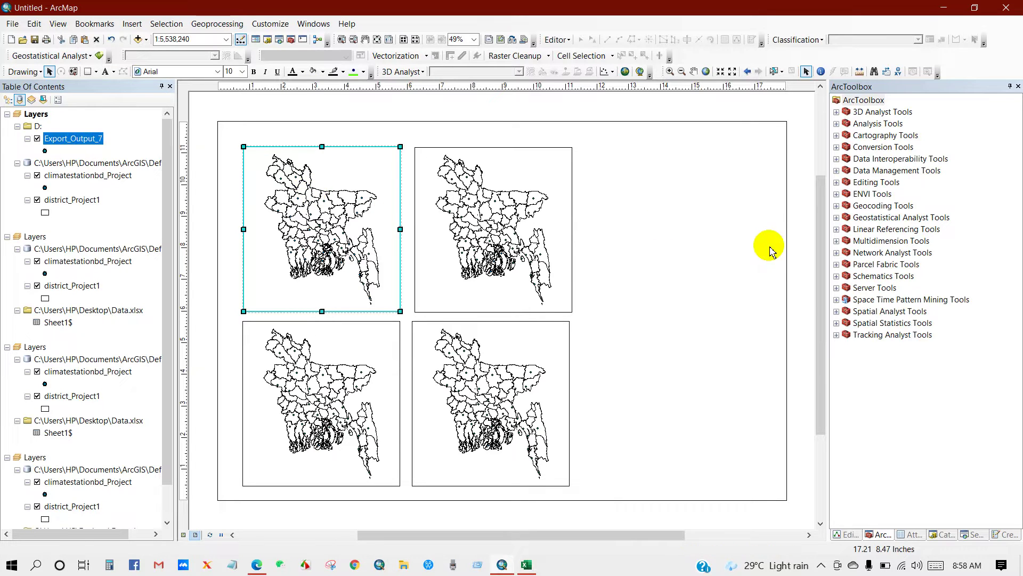
left_click(837, 311)
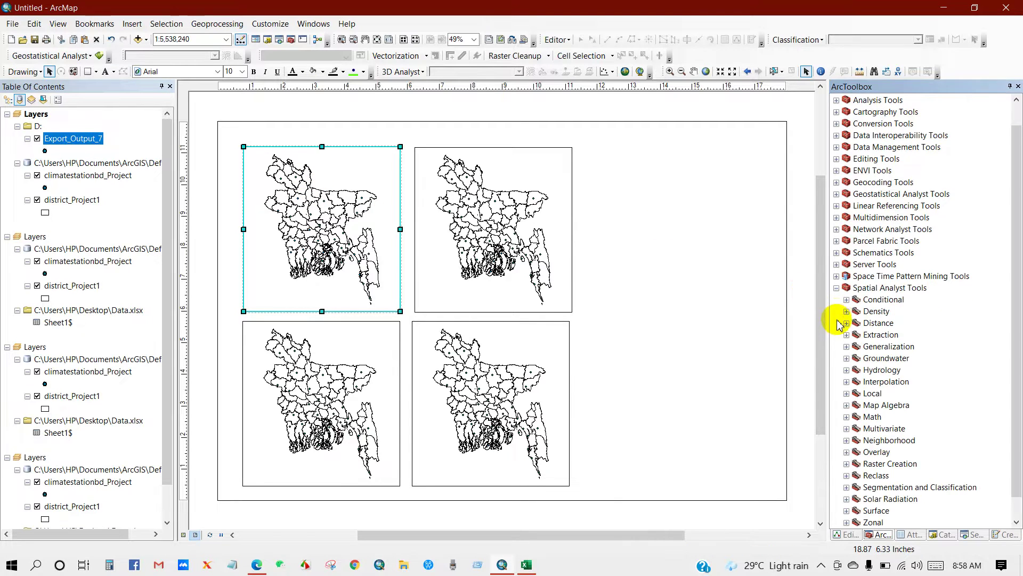
left_click(846, 381)
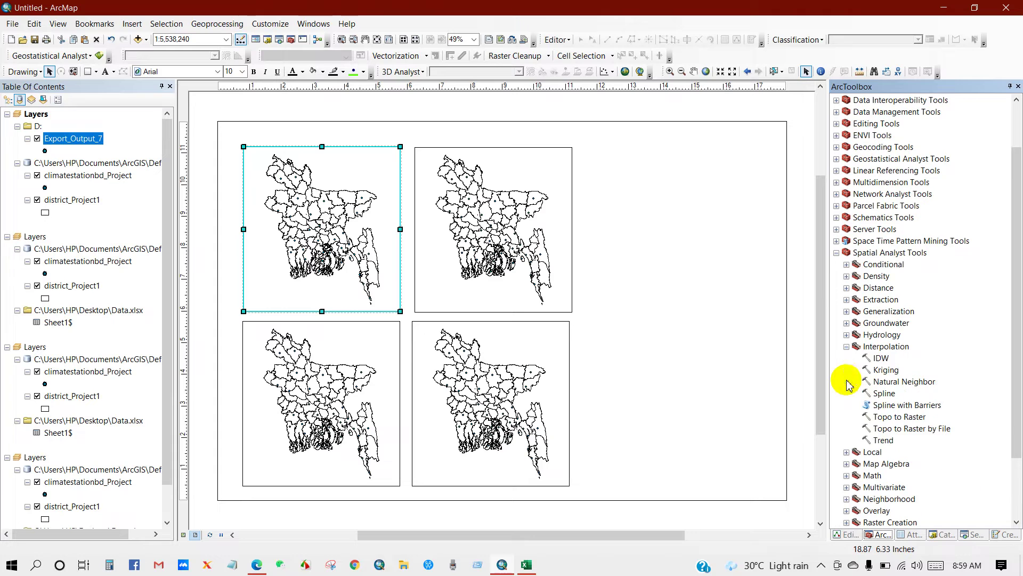
double_click(882, 358)
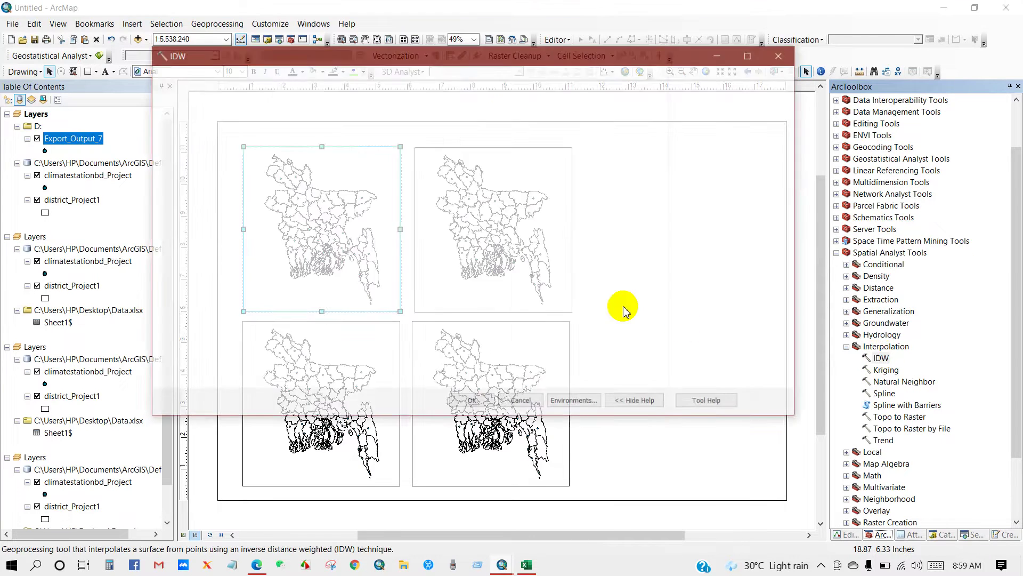
Step: Set the IDW input points to Export_Output_7 with Daily as the Z value field
left_click(628, 90)
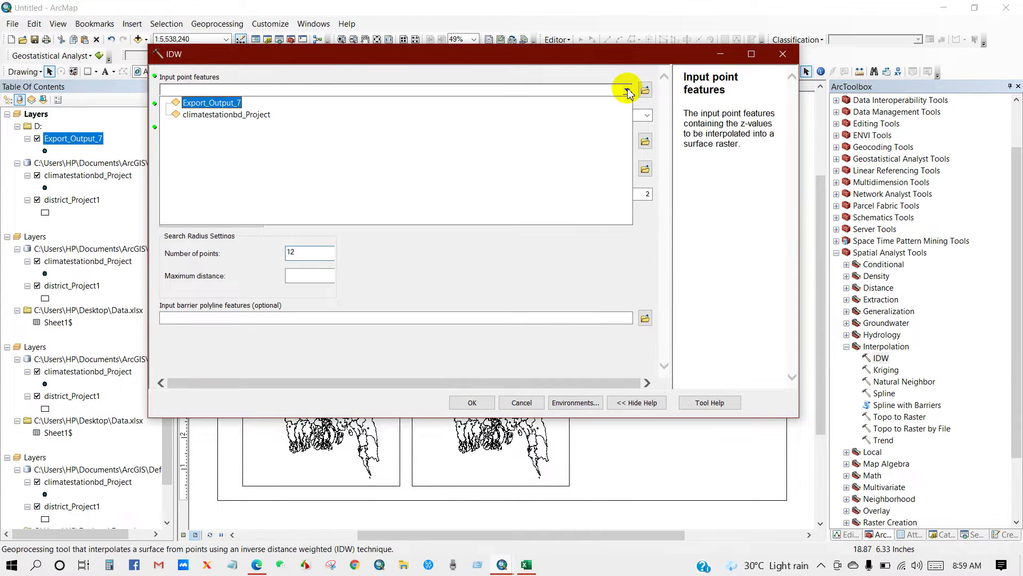
key("Down")
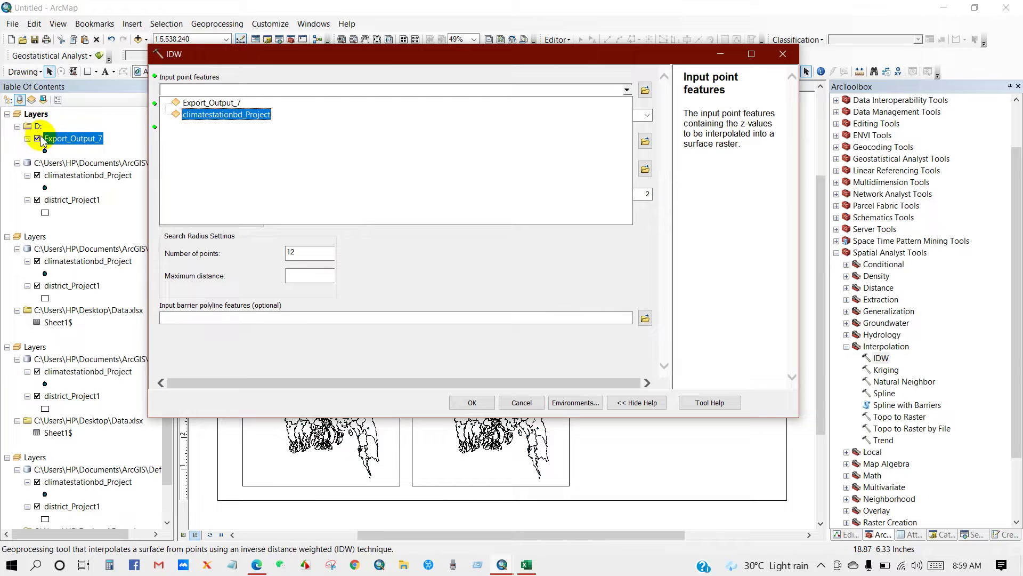
left_click(205, 103)
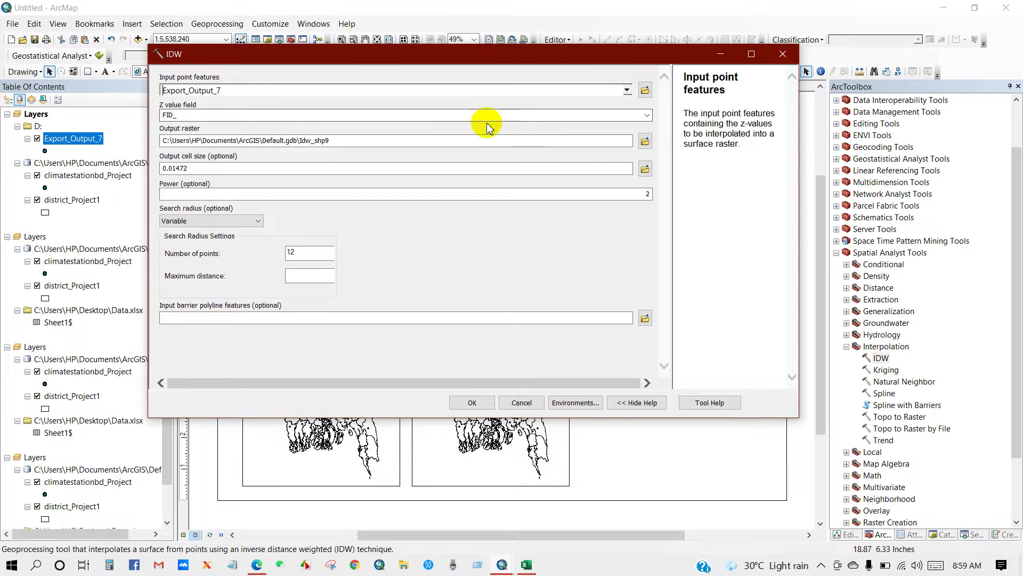
left_click(646, 115)
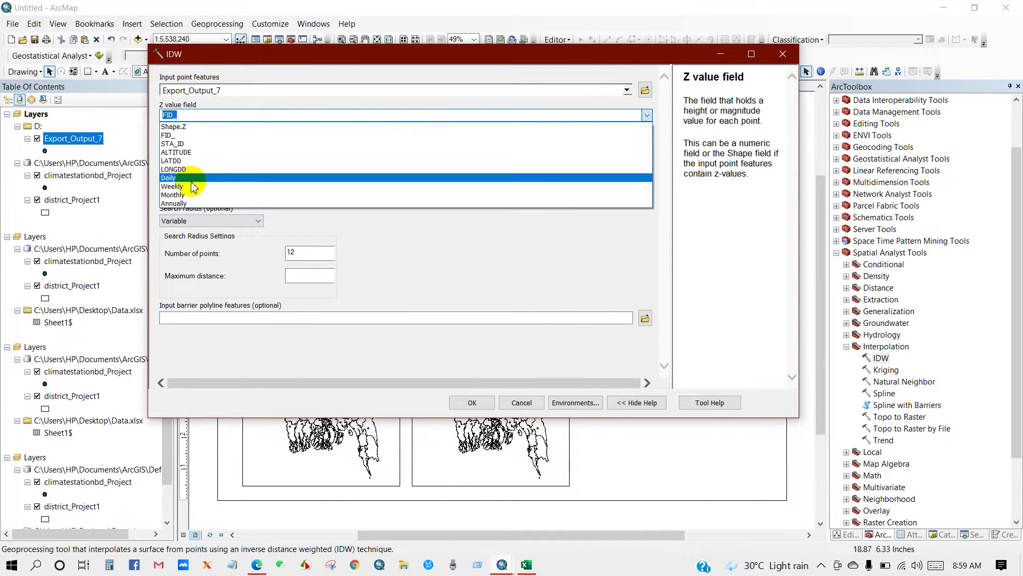
left_click(194, 183)
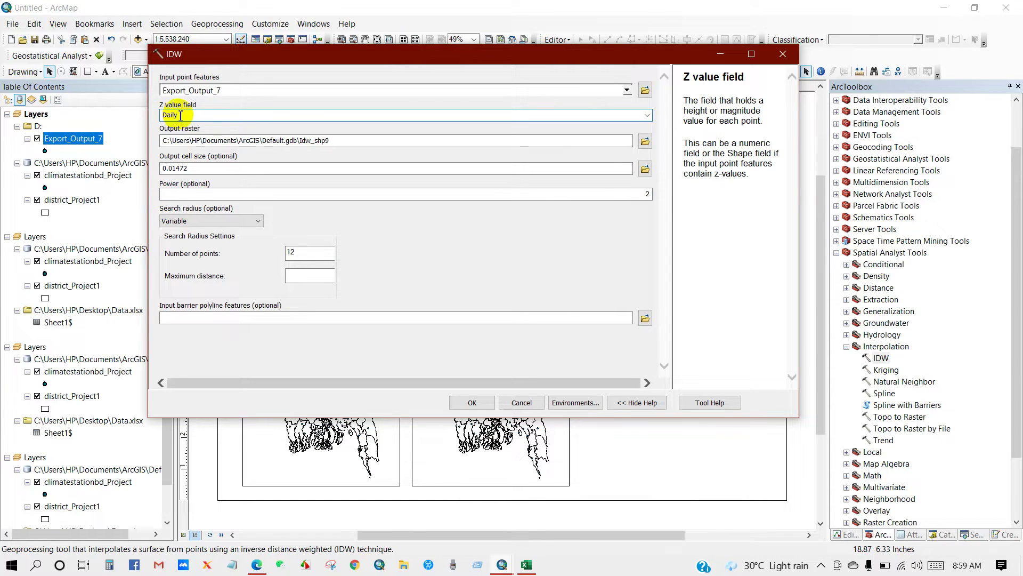
left_click(332, 141)
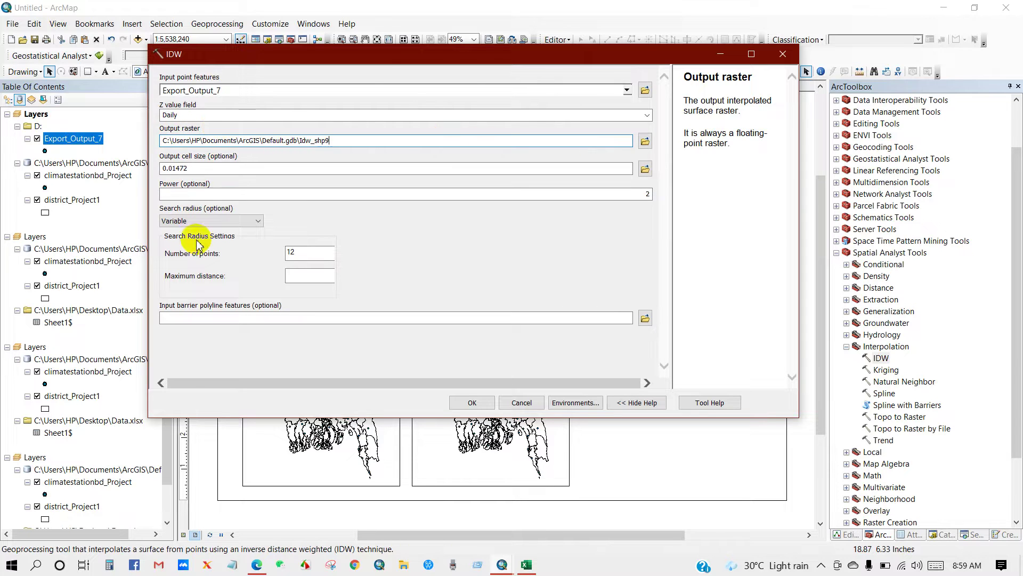
left_click(563, 406)
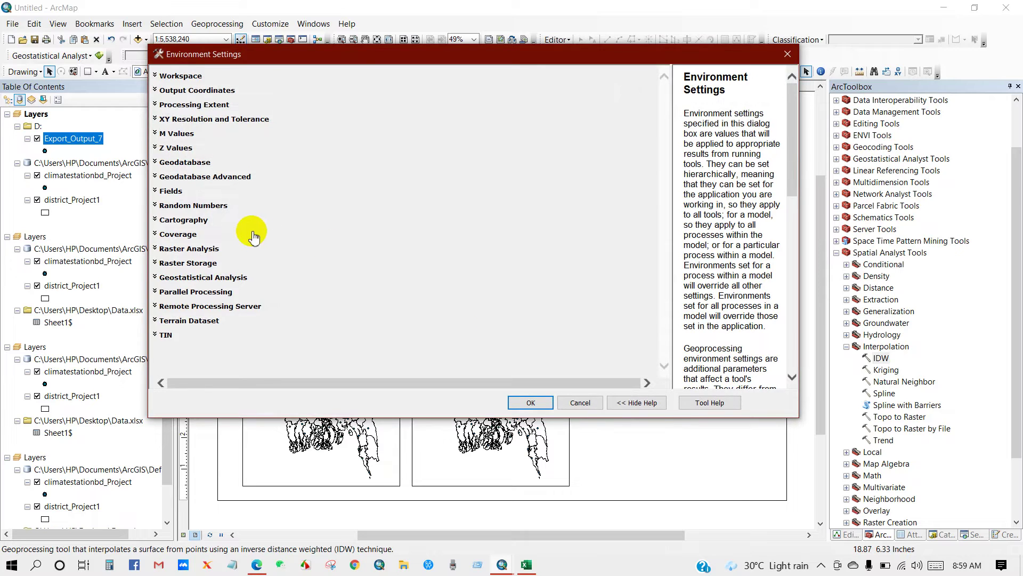
Step: Set the IDW processing extent and raster analysis mask both to district_Project1
left_click(189, 107)
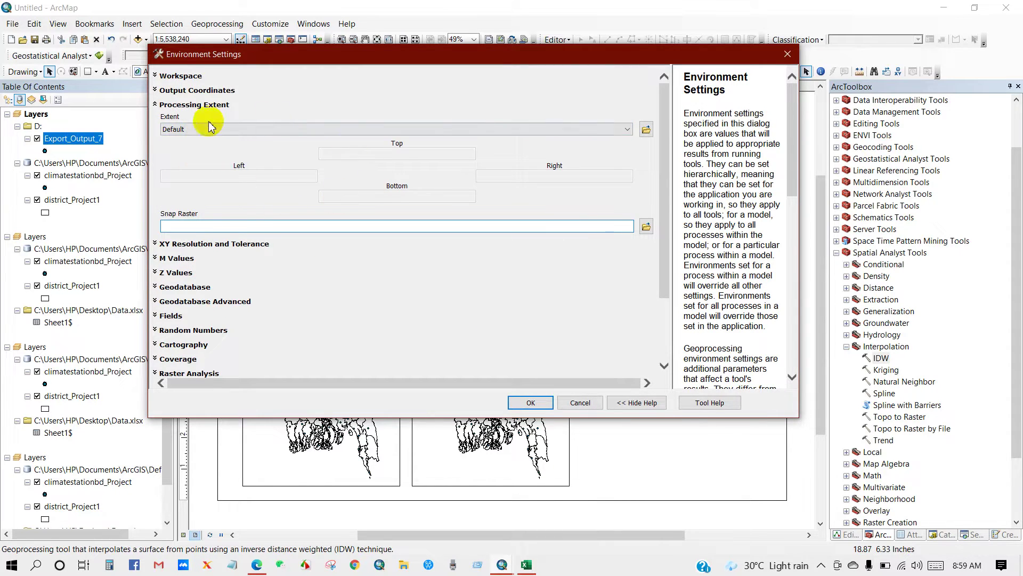
left_click(627, 131)
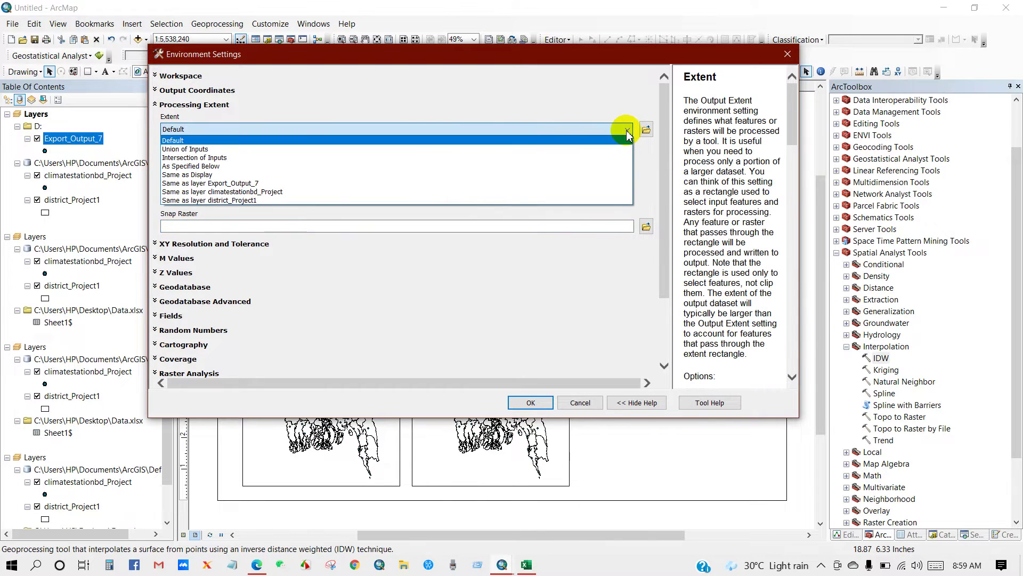
left_click(239, 200)
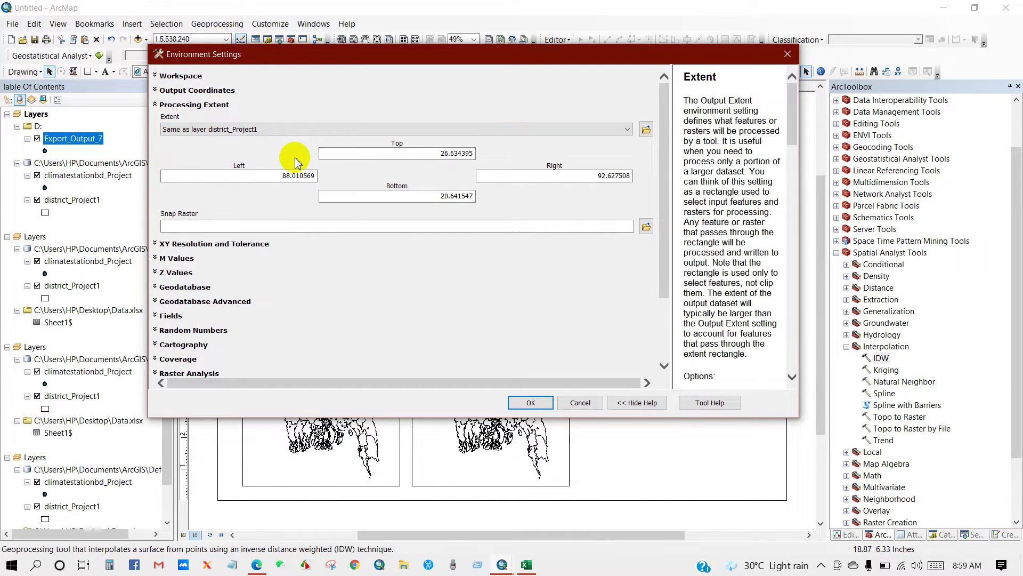
left_click_drag(665, 197, 666, 259)
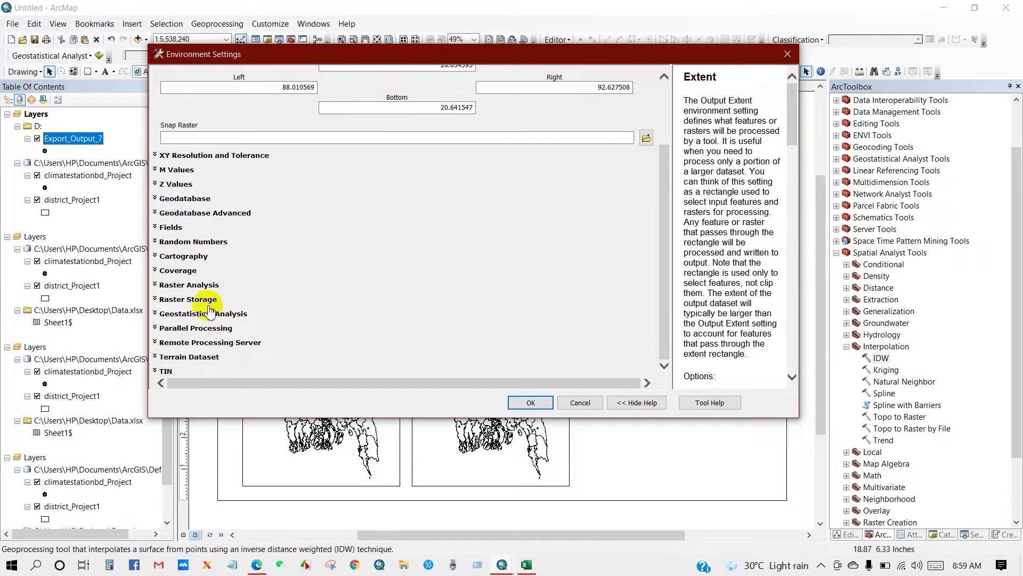
left_click(192, 287)
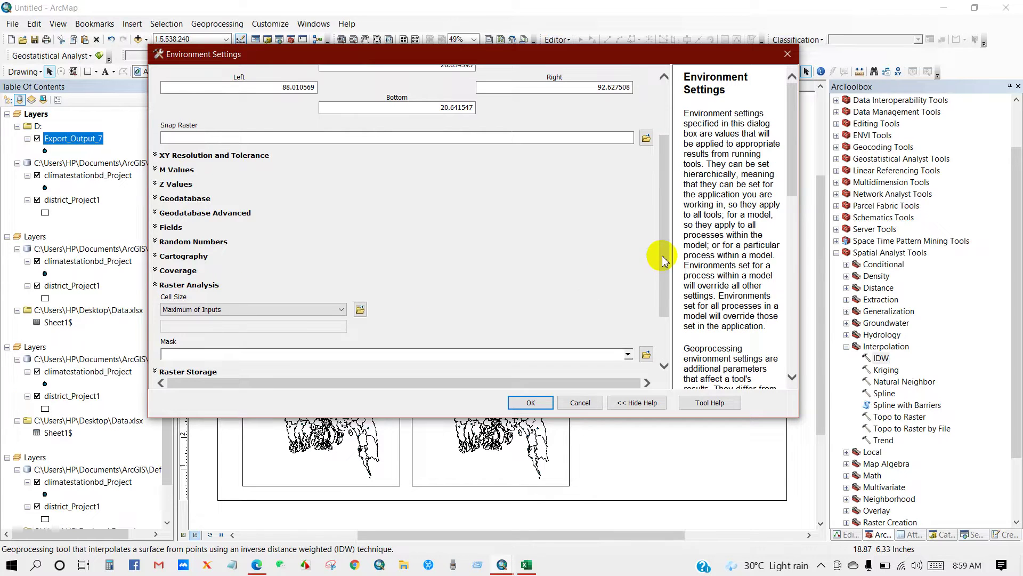
left_click_drag(662, 255, 661, 303)
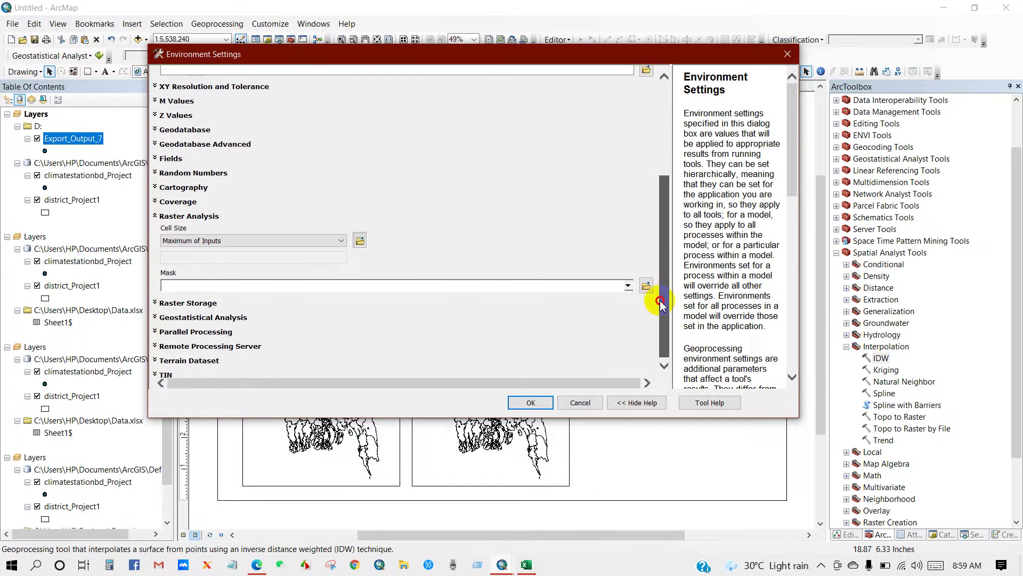
left_click(628, 284)
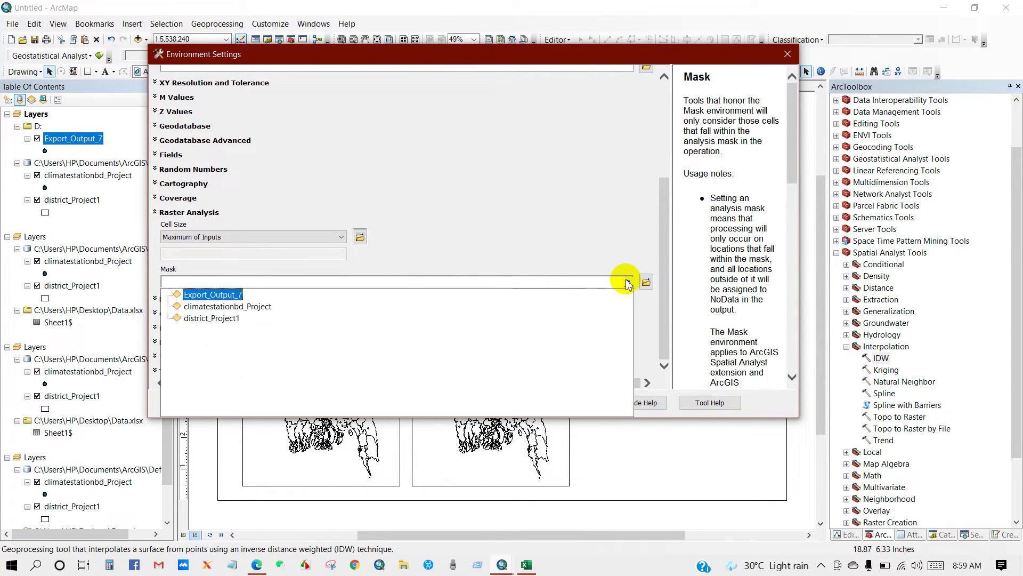
left_click(213, 319)
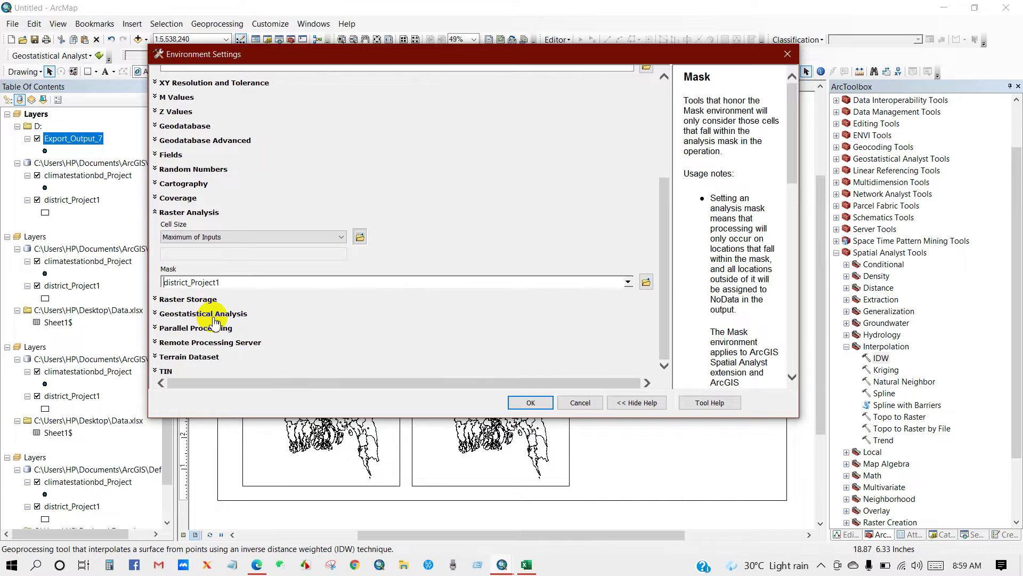
left_click(530, 404)
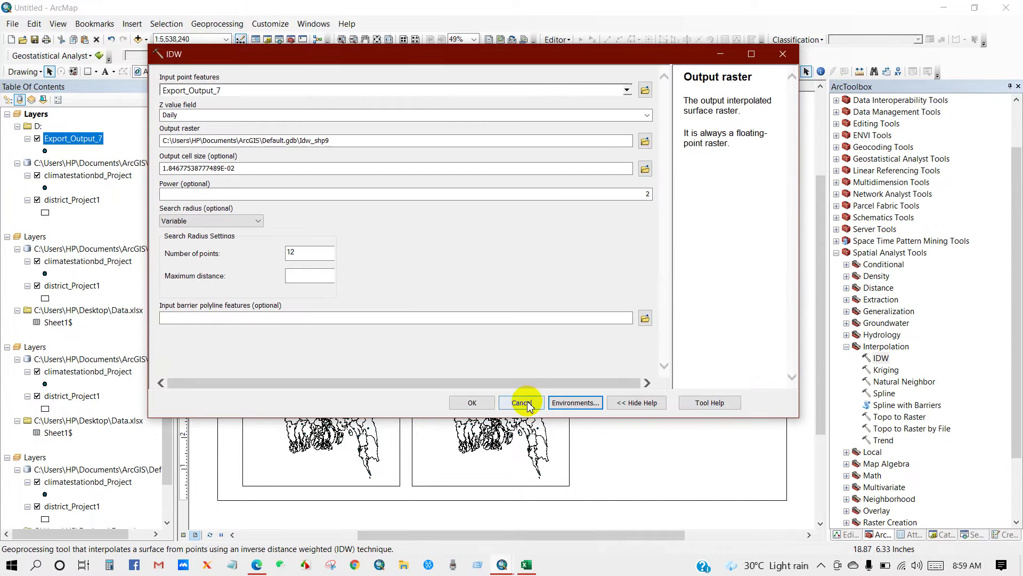
Step: Run IDW to create Idw_shp9 in the first map and hide the district_Project1 layer
left_click(472, 404)
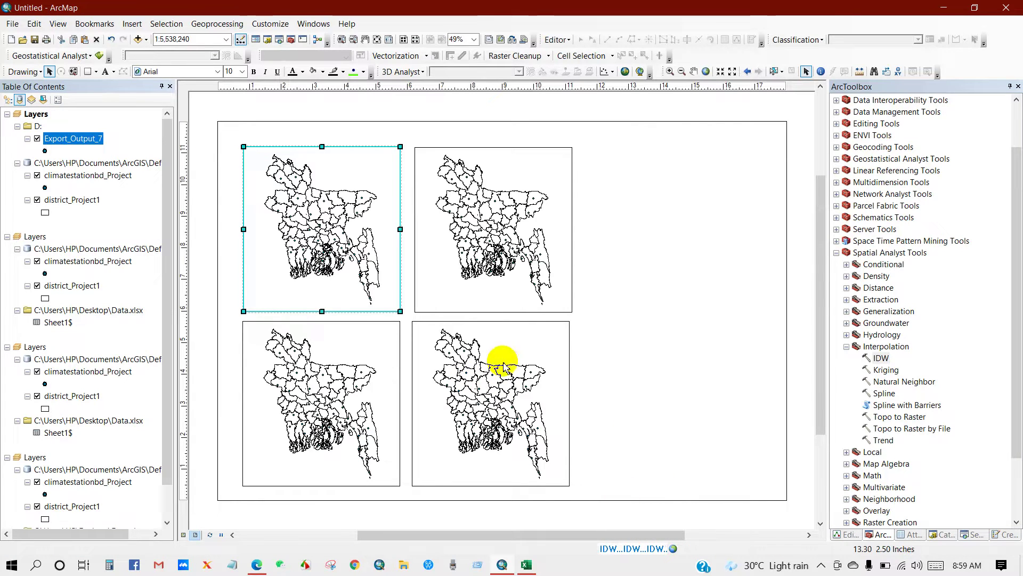
left_click(305, 261)
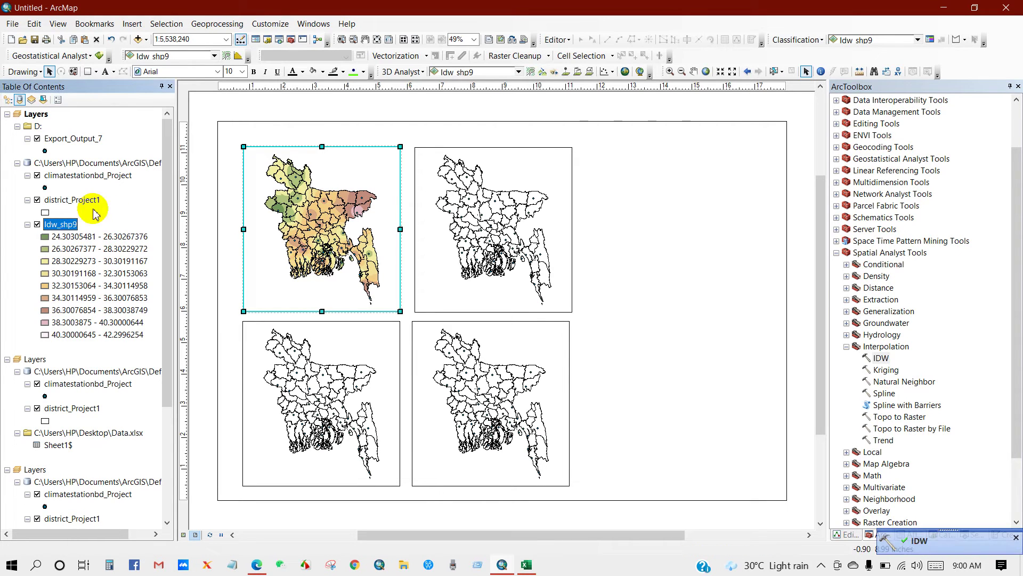
left_click(37, 200)
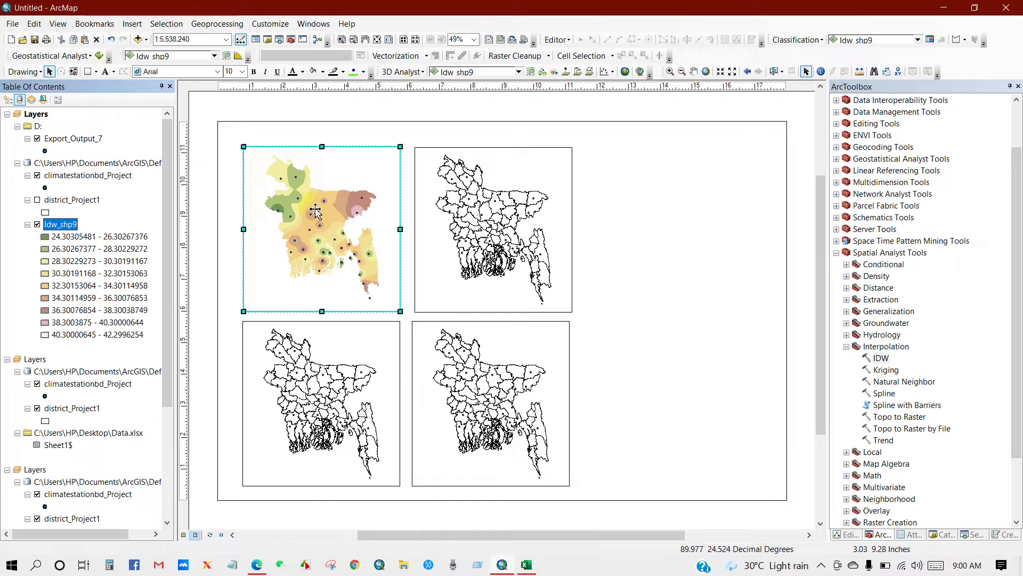
left_click(167, 222)
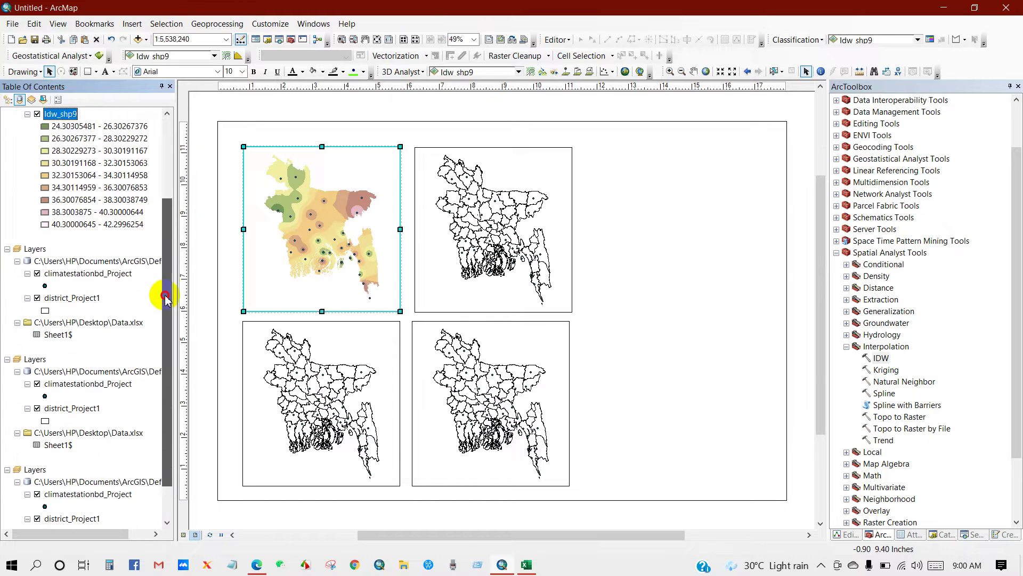
left_click_drag(166, 299, 166, 312)
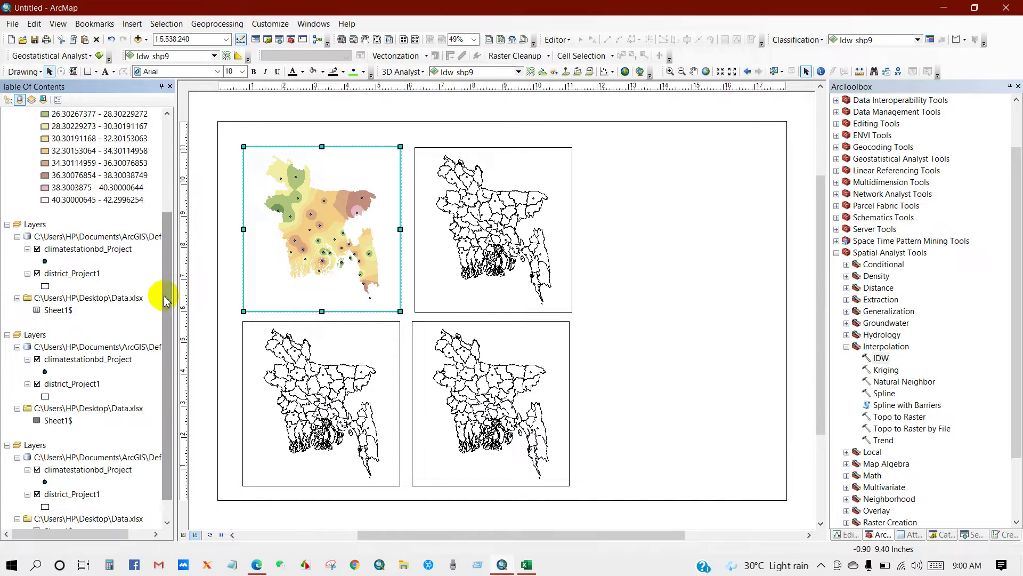
left_click(34, 228)
scroll(61, 304, "down", 1)
right_click(51, 287)
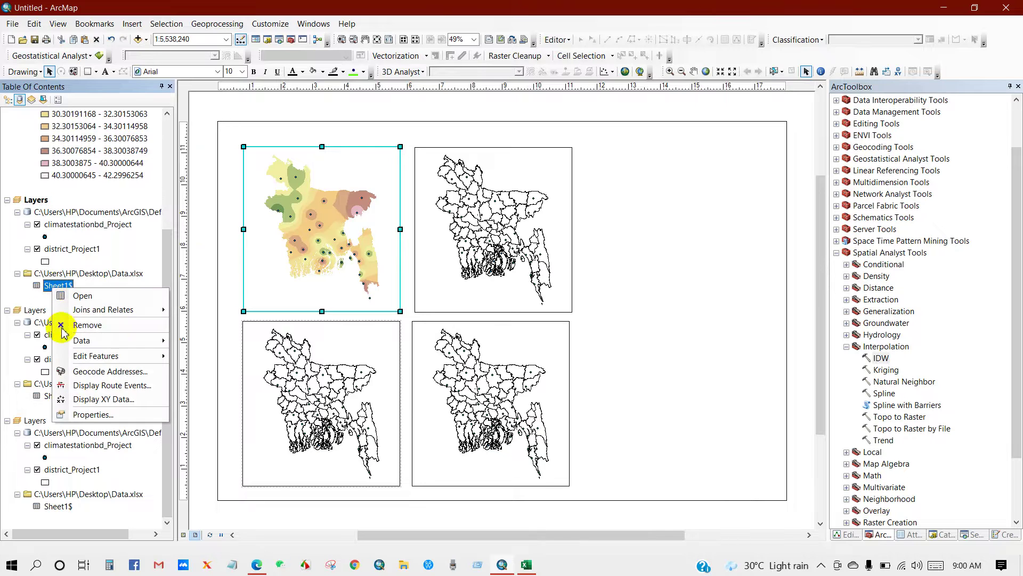
Step: Display Sheet1$ as XY points using Weekly as the Z value
left_click(112, 399)
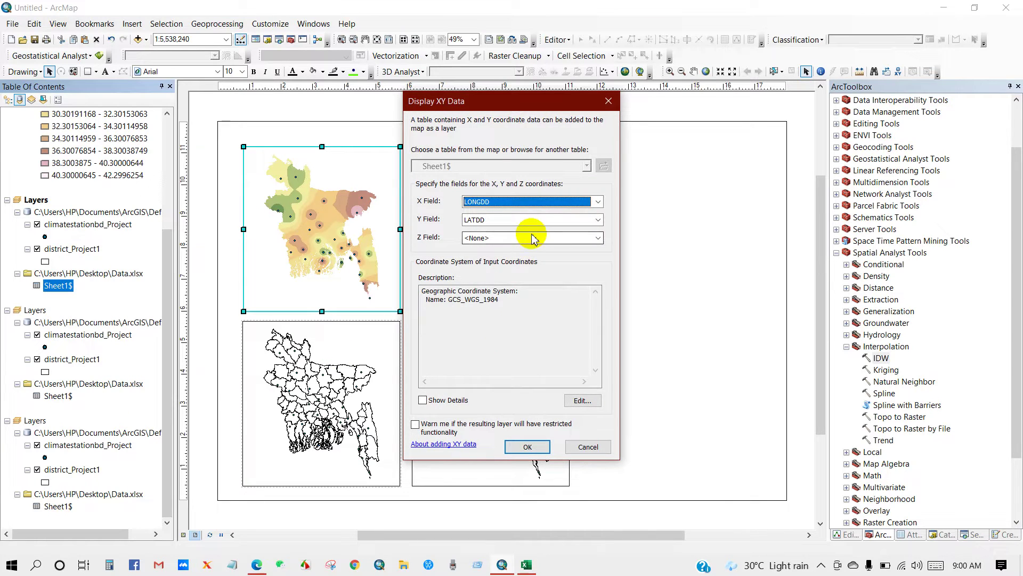
left_click(528, 238)
left_click(473, 309)
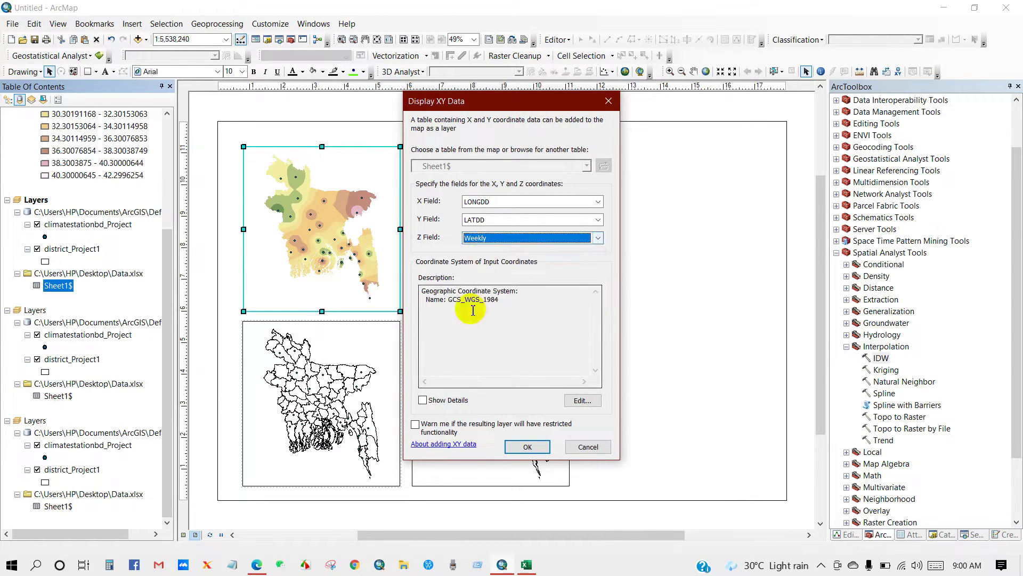
left_click(513, 451)
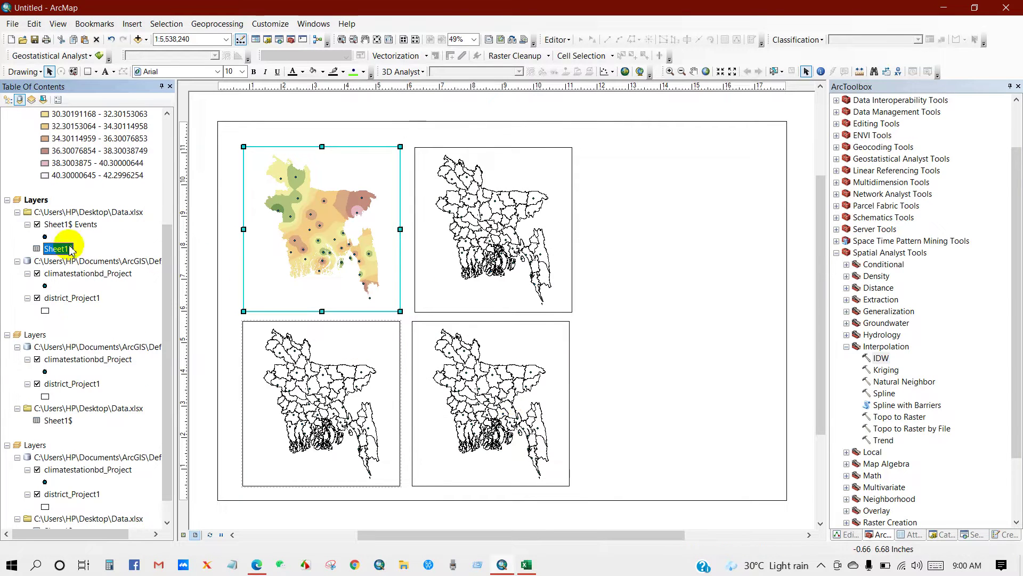
Step: Export the events points to Export_Output_8.shp and add it to the map
right_click(65, 227)
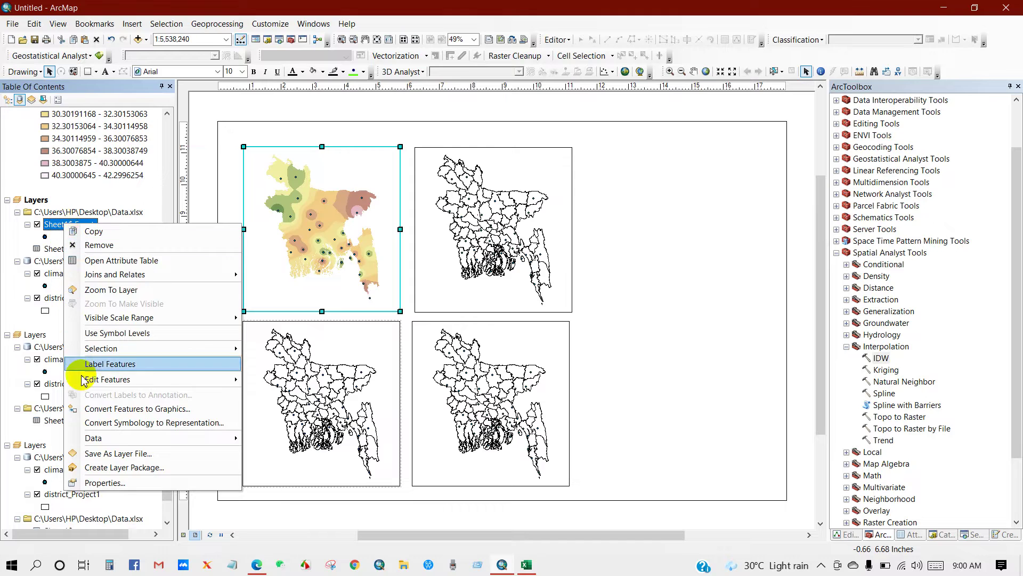
mouse_move(145, 443)
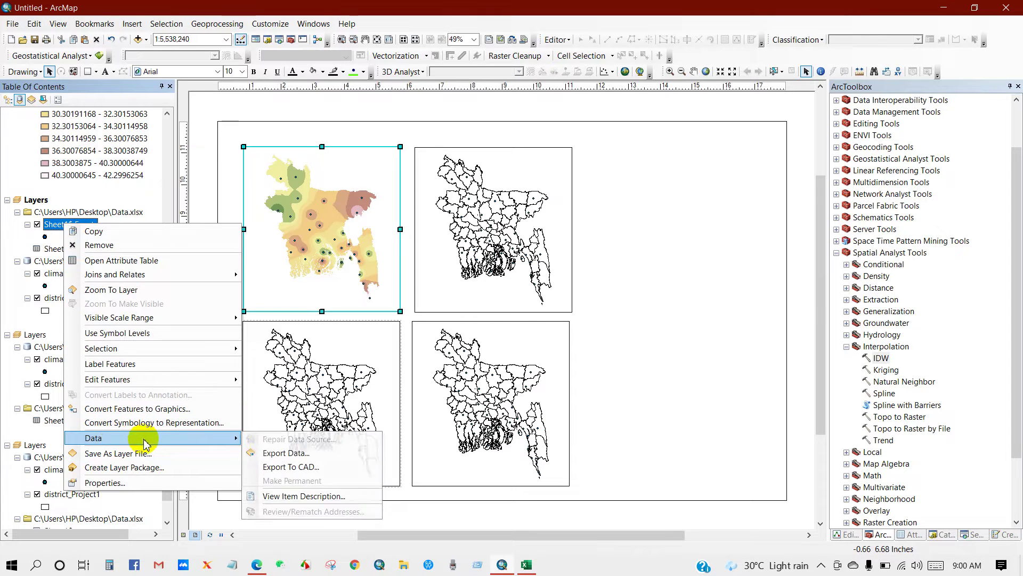
left_click(273, 452)
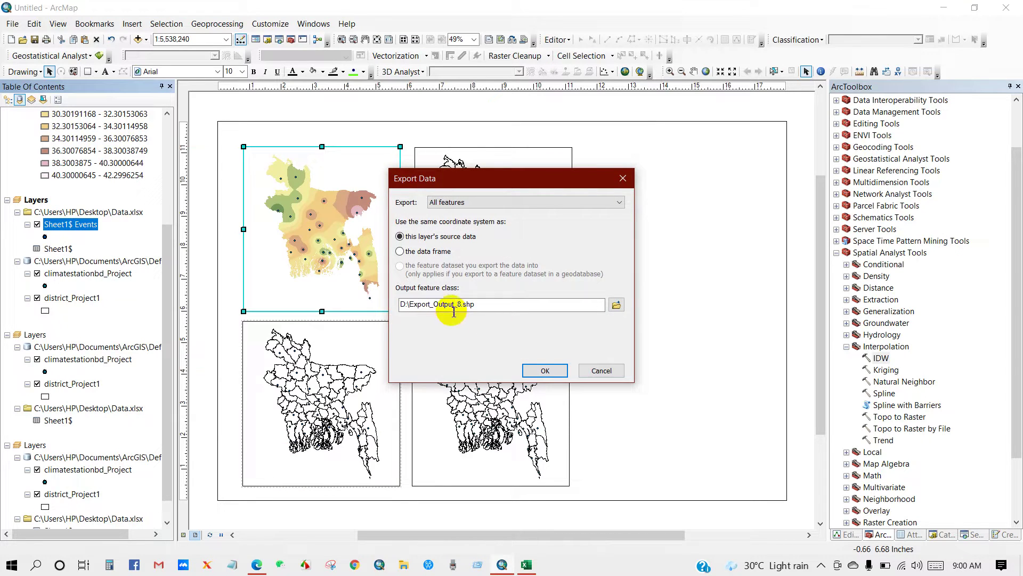
left_click(543, 370)
left_click(537, 336)
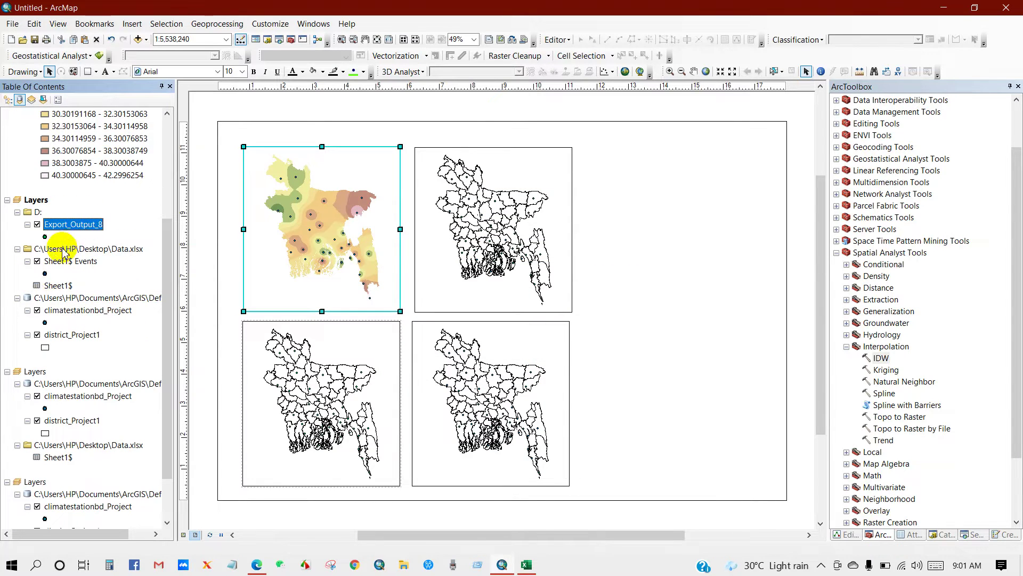
Step: Remove the Data.xlsx source from the map and select Export_Output_8
left_click(63, 250)
right_click(64, 249)
left_click(79, 259)
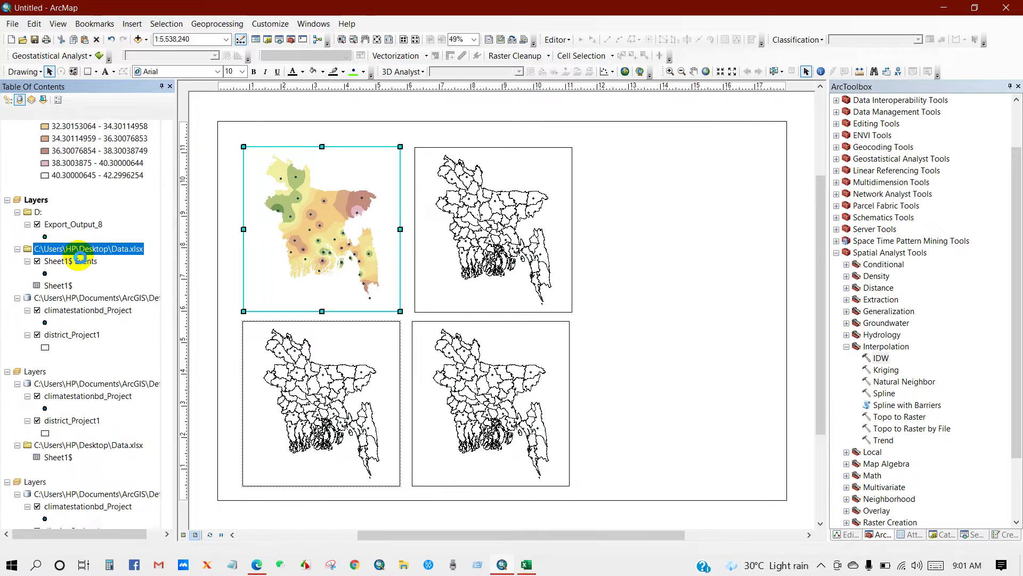
left_click(69, 225)
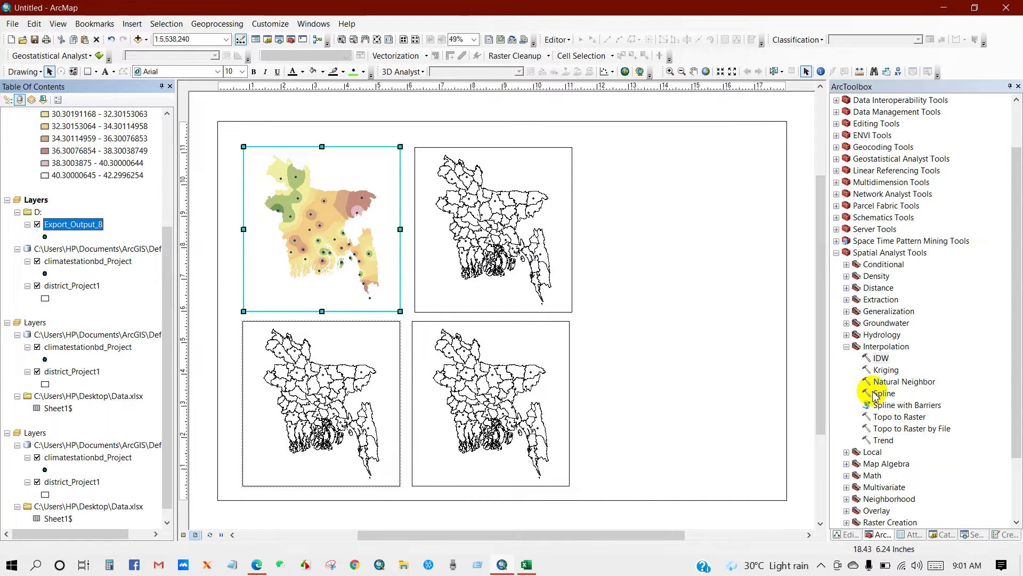
Step: Set up IDW with Export_Output_8 as input points and Weekly as the Z value
double_click(878, 361)
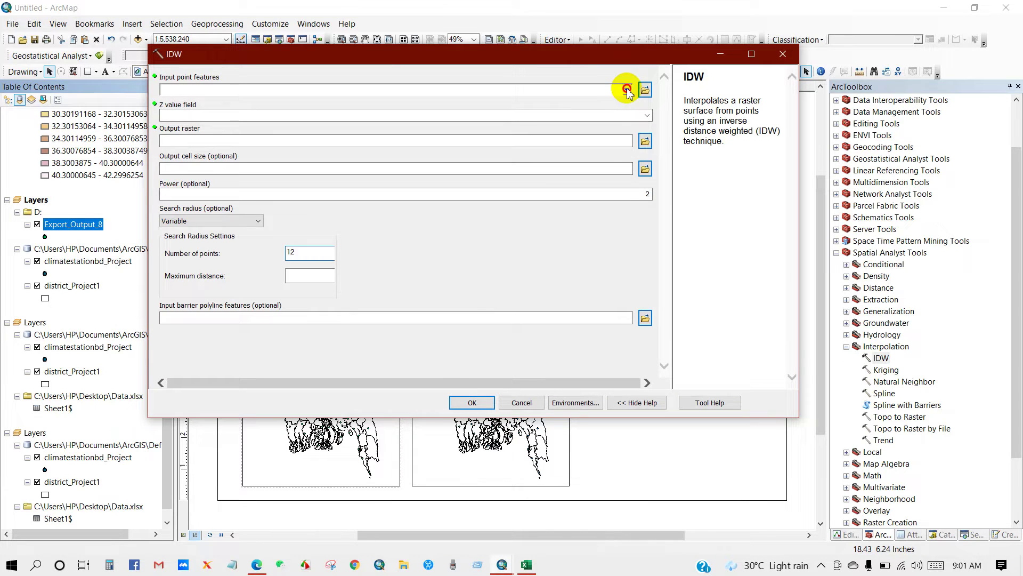
left_click(626, 90)
left_click(234, 103)
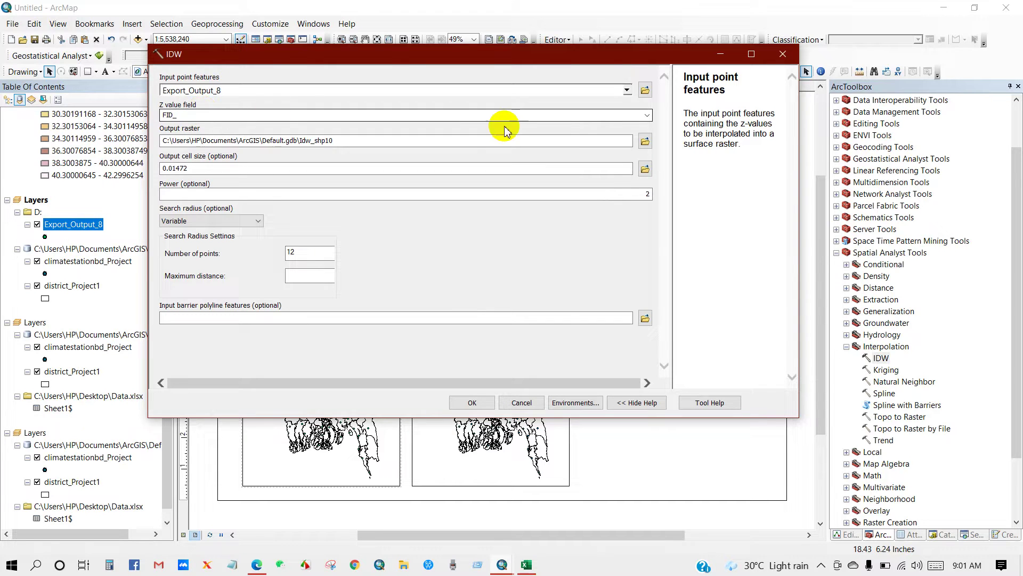
left_click(647, 115)
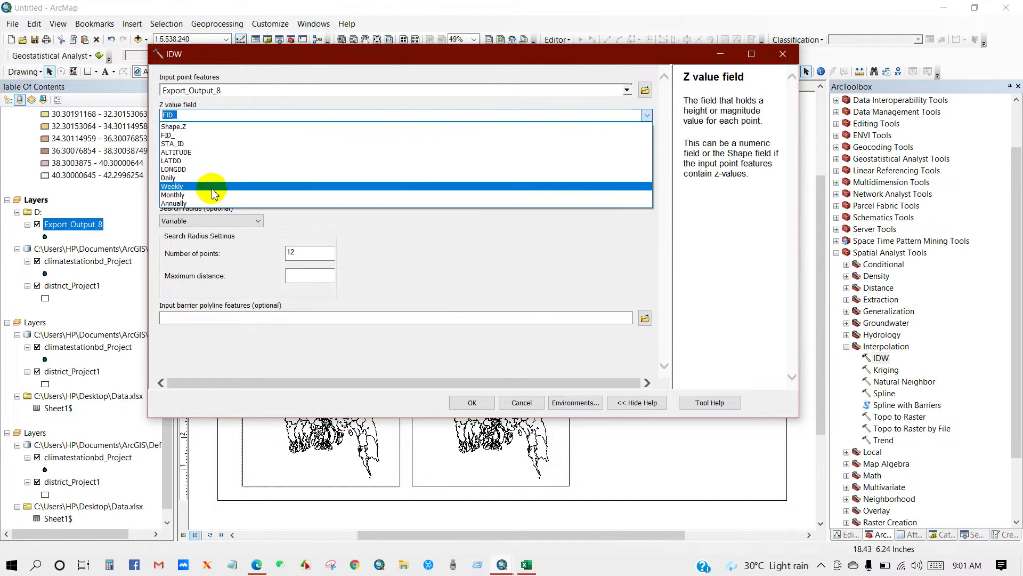
left_click(203, 187)
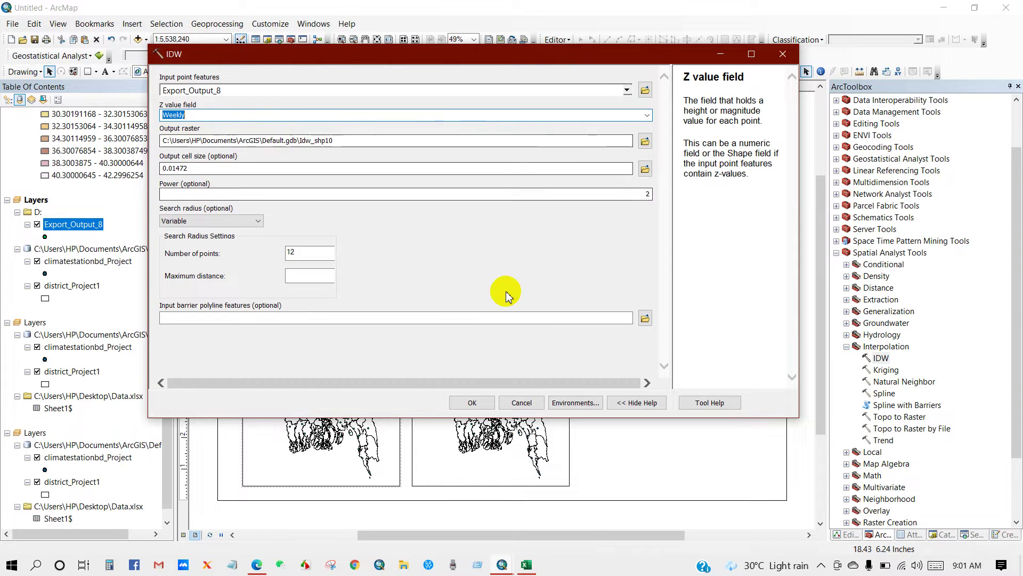
Step: Set the IDW processing extent and raster analysis mask both to district_Project1
left_click(571, 401)
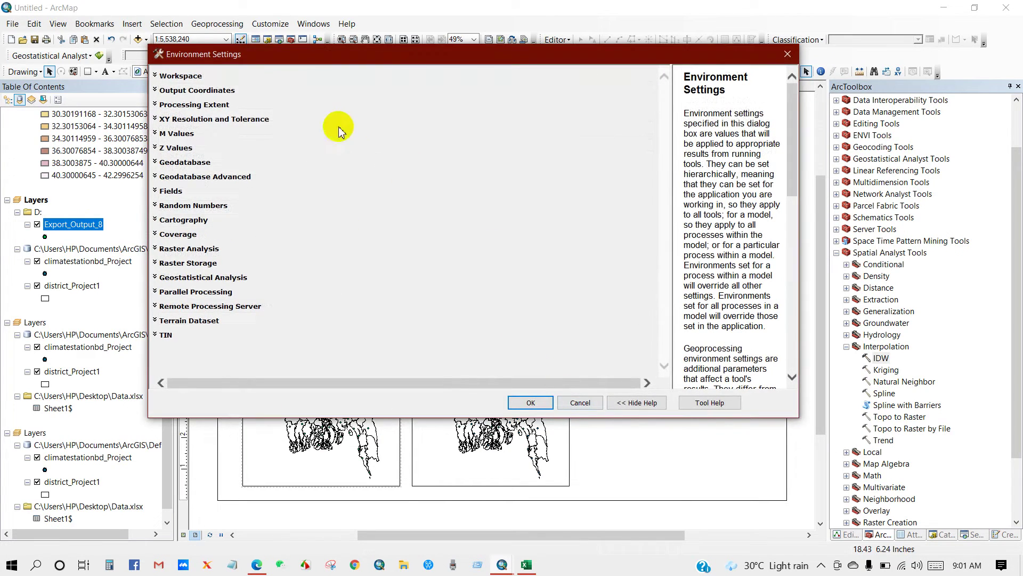
left_click(226, 105)
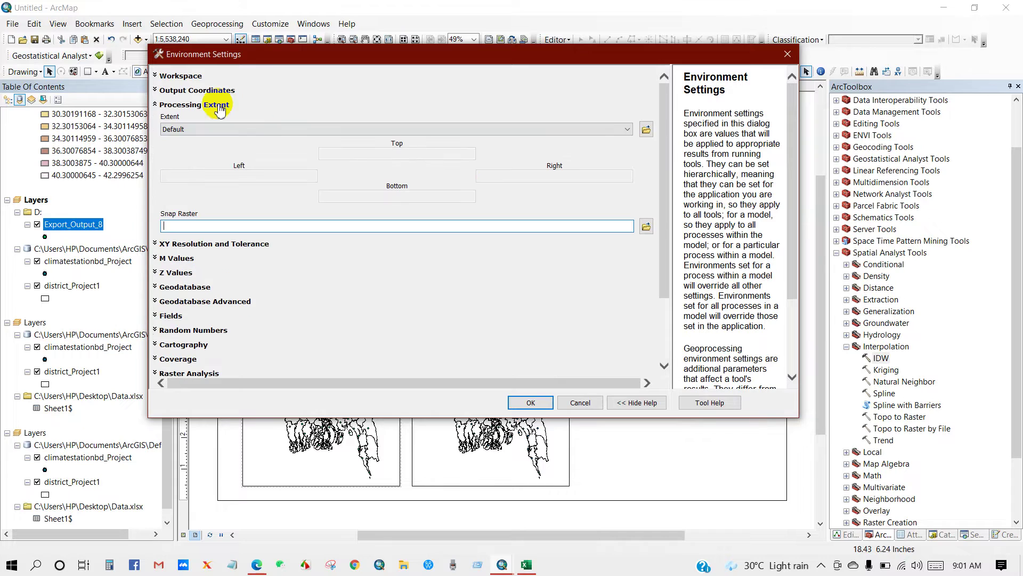
left_click(626, 130)
left_click(228, 201)
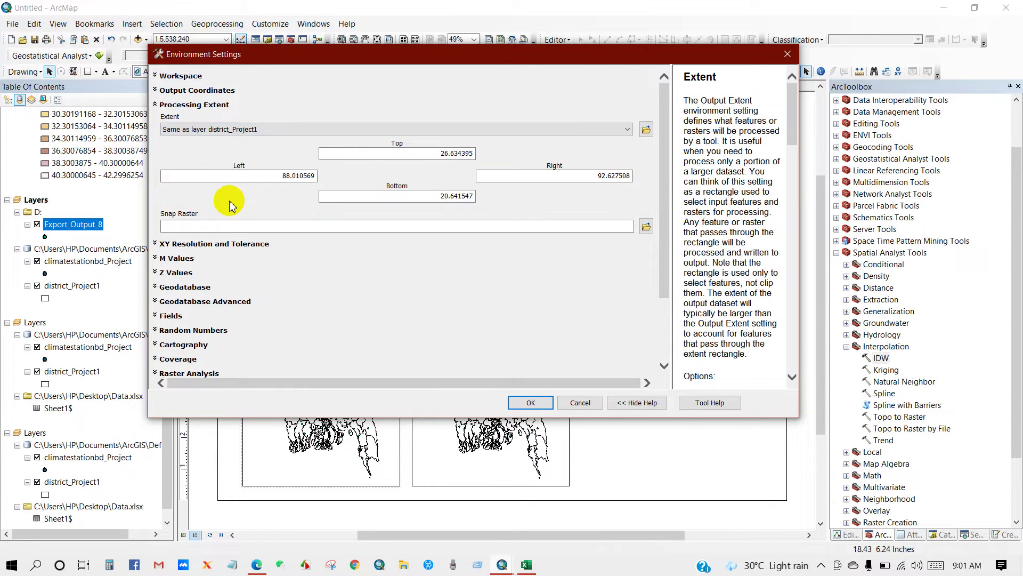
left_click_drag(664, 235, 665, 297)
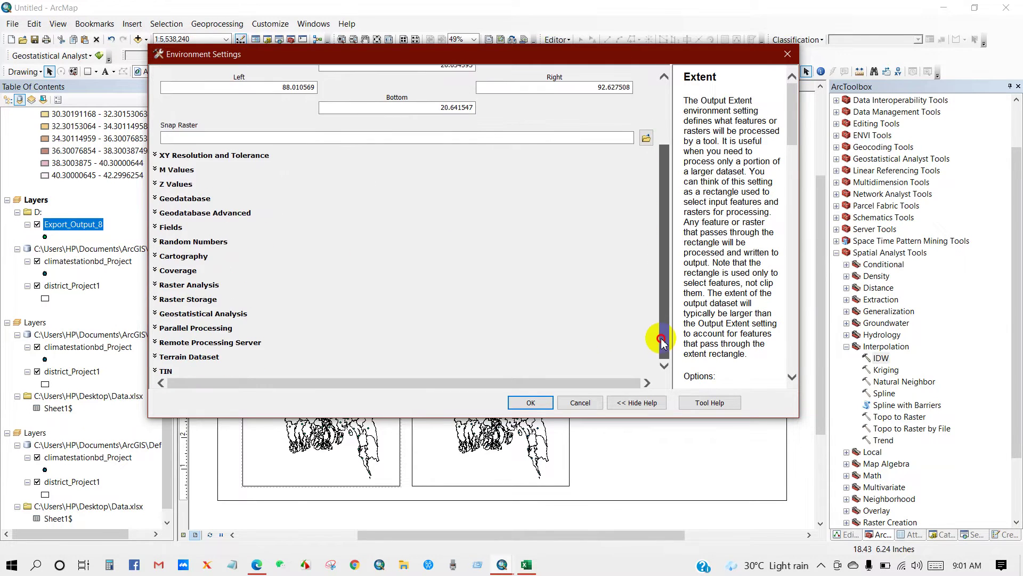
left_click(204, 284)
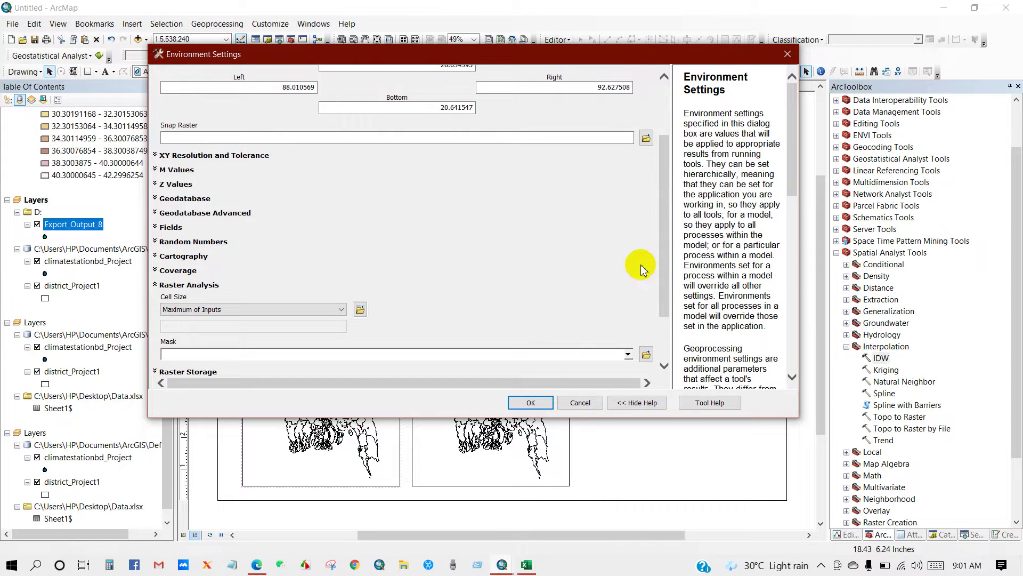
left_click_drag(664, 258, 665, 299)
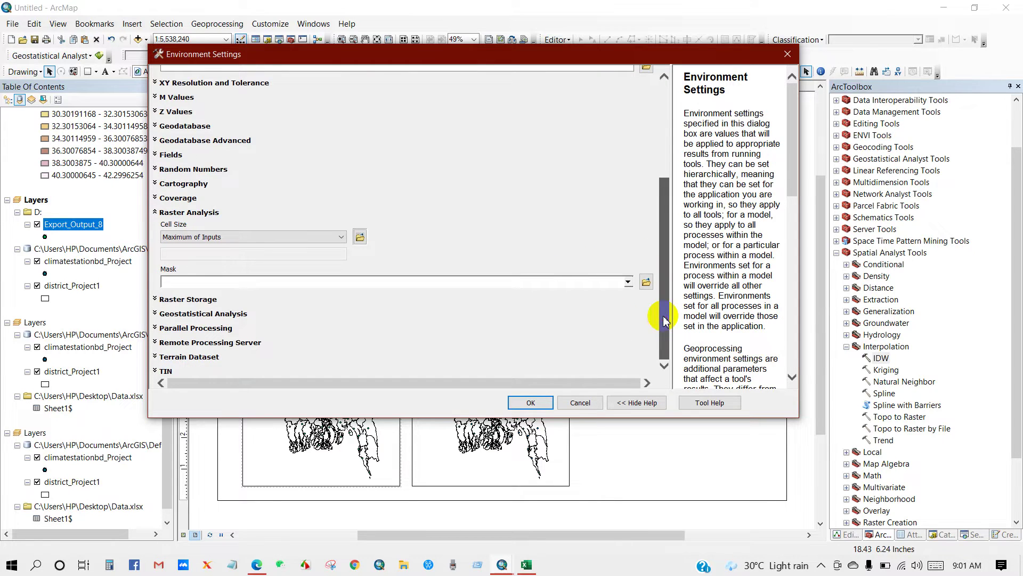
left_click(629, 282)
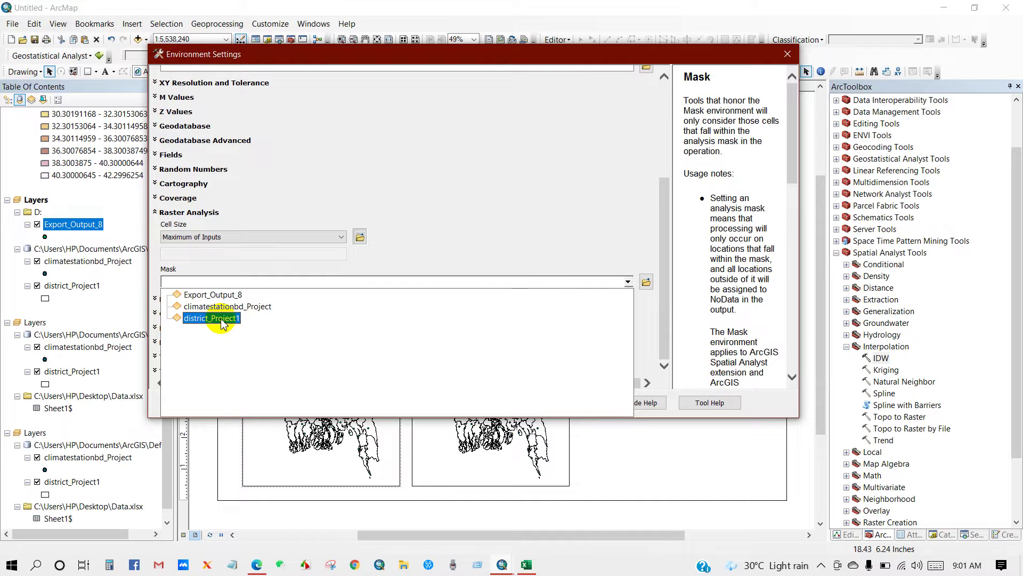
left_click(212, 319)
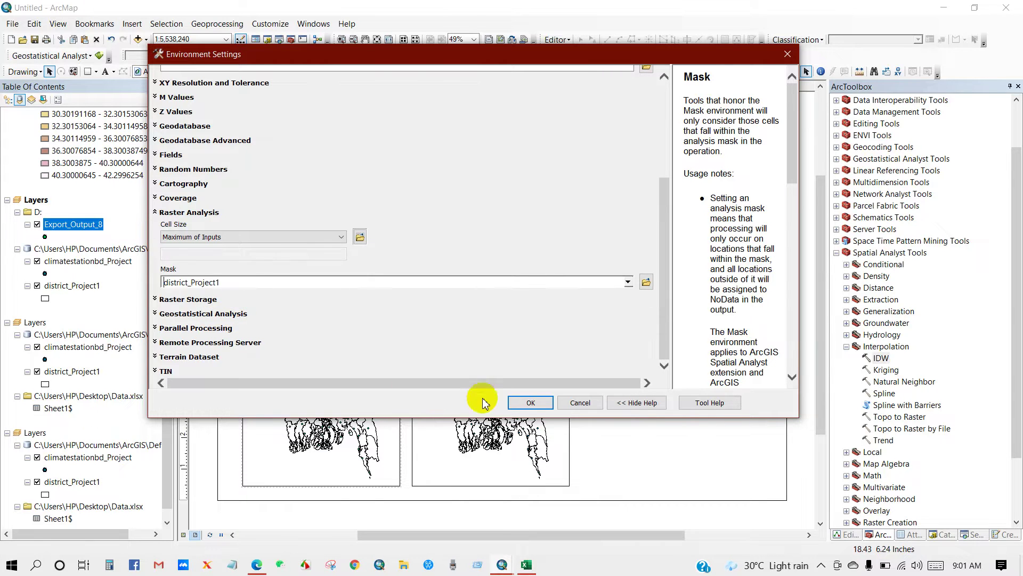
left_click(528, 402)
Step: Run the Weekly IDW interpolation and hide district_Project1 in the lower-left map
left_click(473, 402)
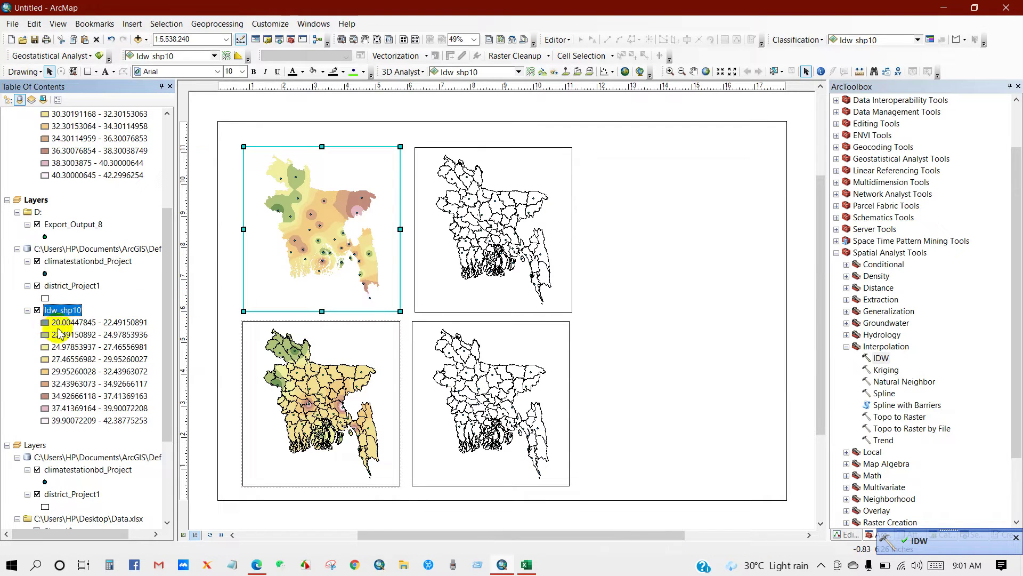
scroll(59, 334, "down", 3)
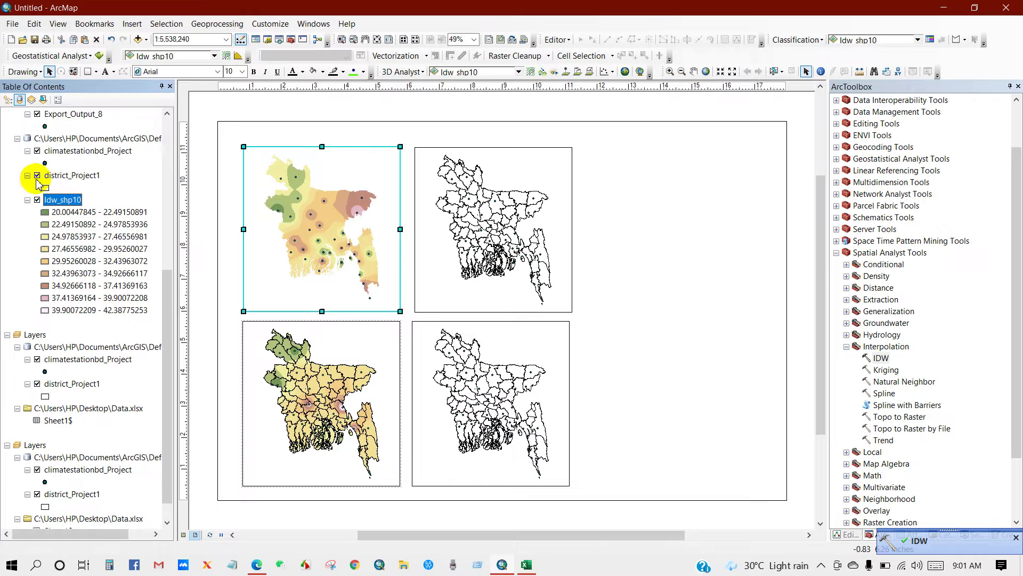
left_click(36, 175)
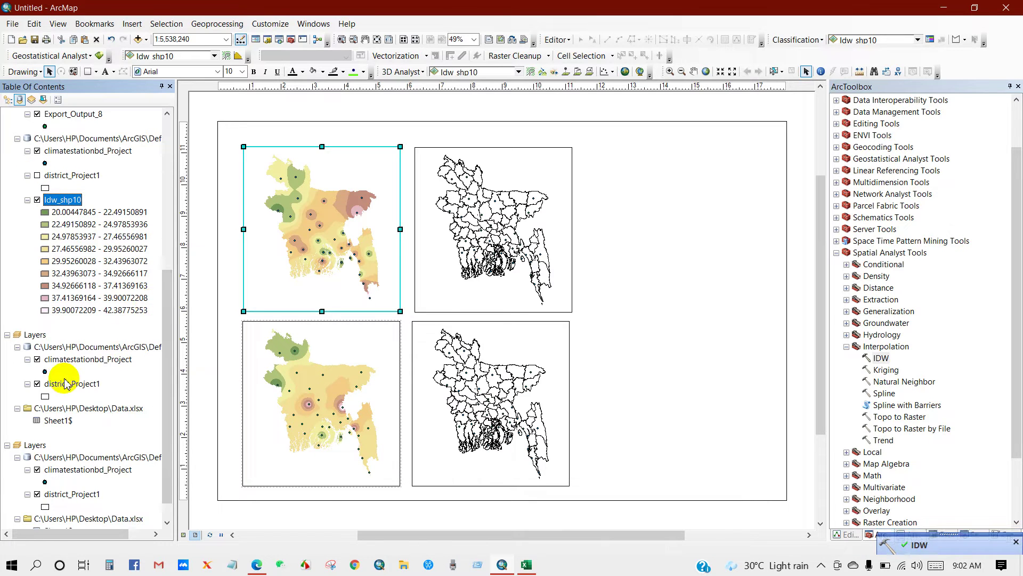
scroll(66, 385, "down", 1)
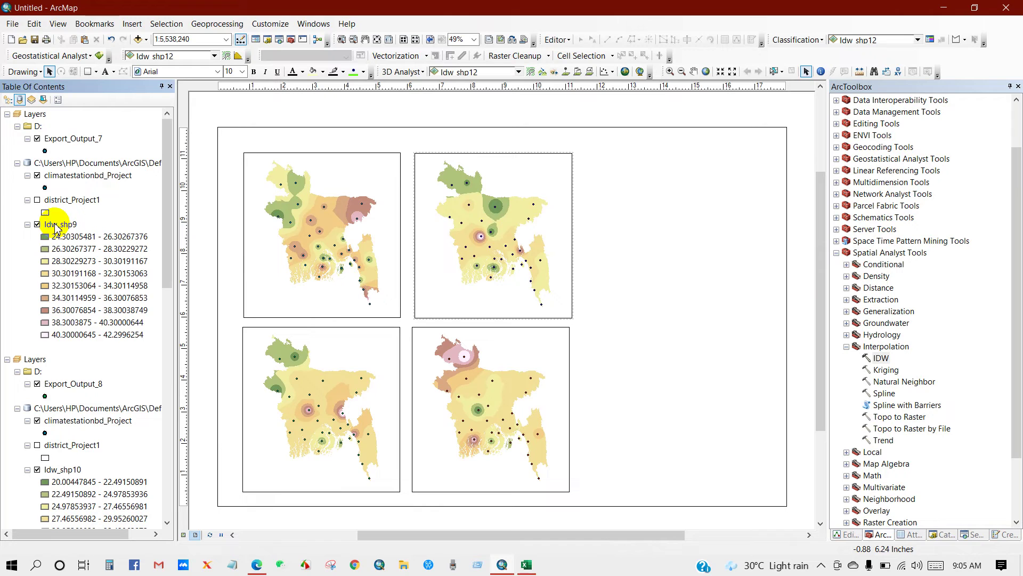
right_click(56, 225)
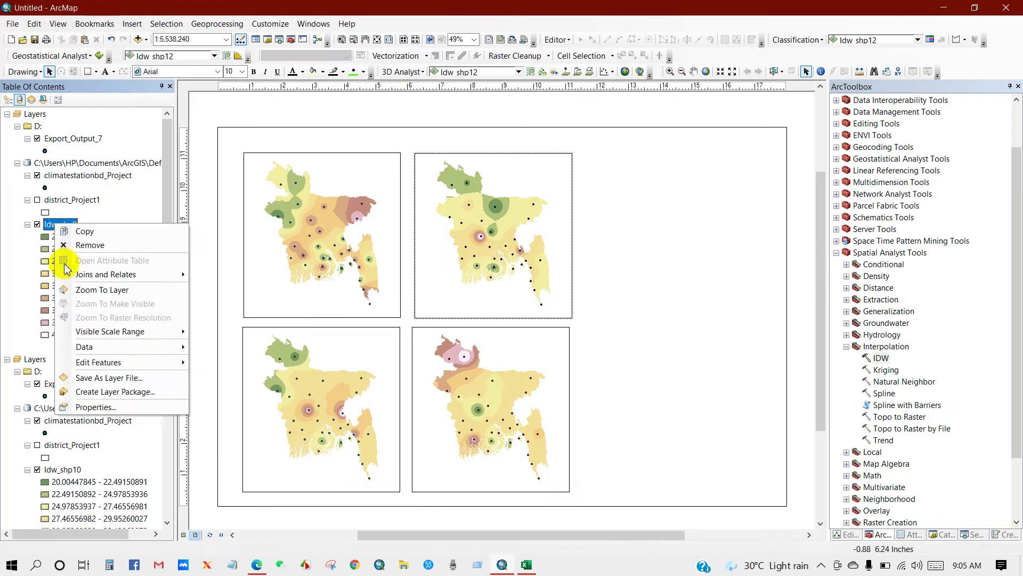
Step: Apply the blue-yellow-red colour ramp to Idw_shp9's symbology
left_click(88, 407)
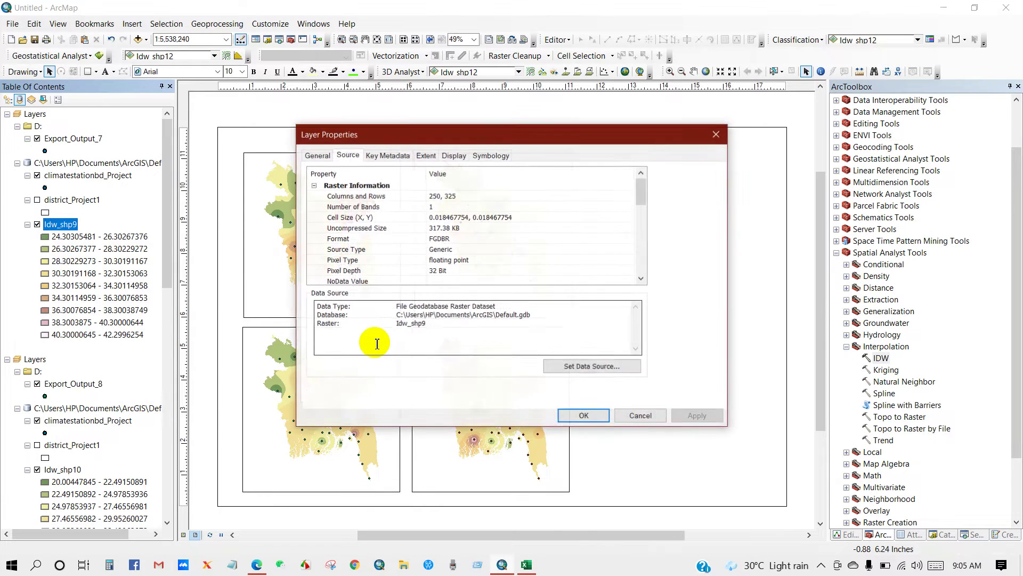
left_click(490, 156)
left_click(664, 260)
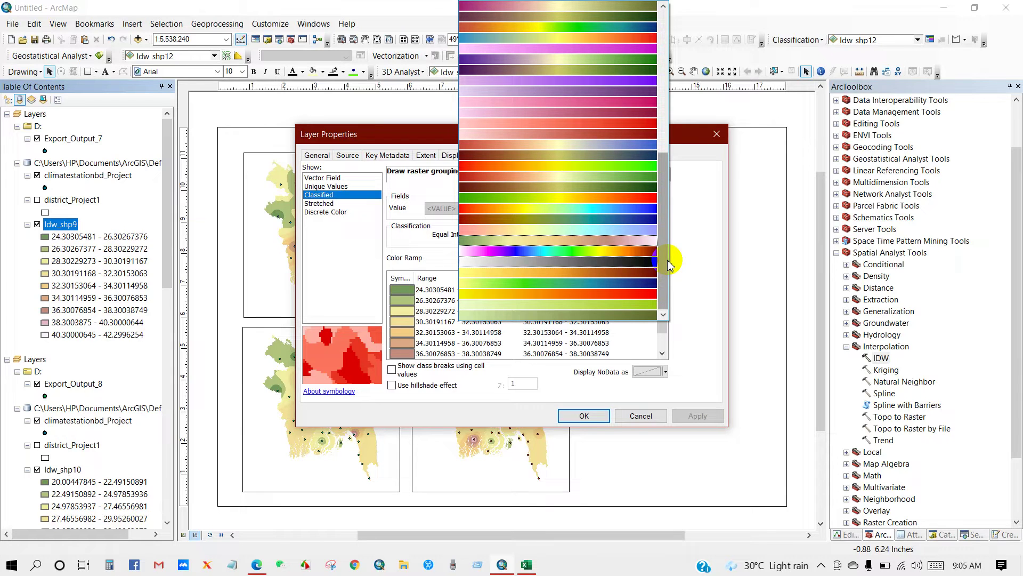
left_click_drag(665, 252, 671, 107)
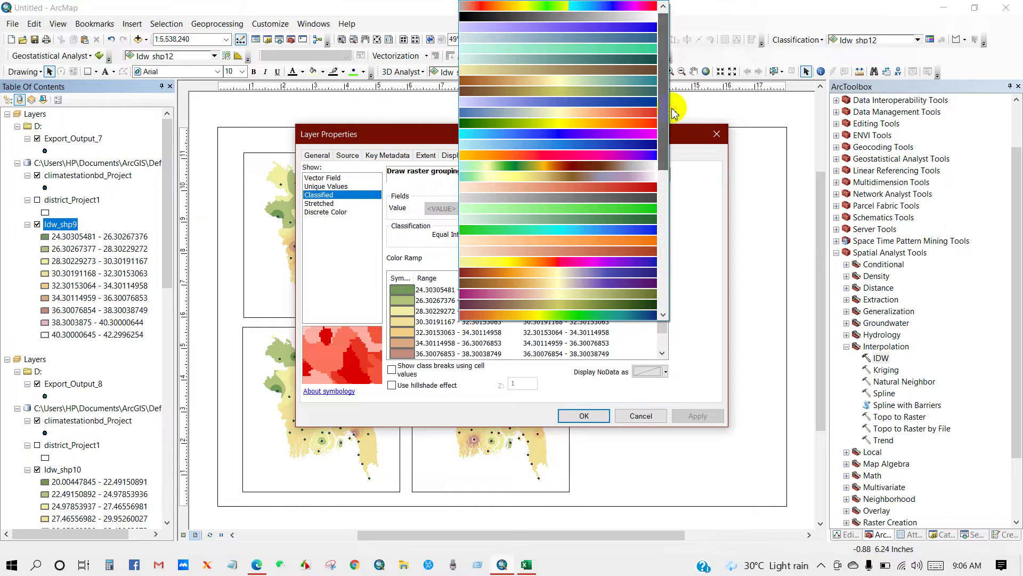
left_click(624, 114)
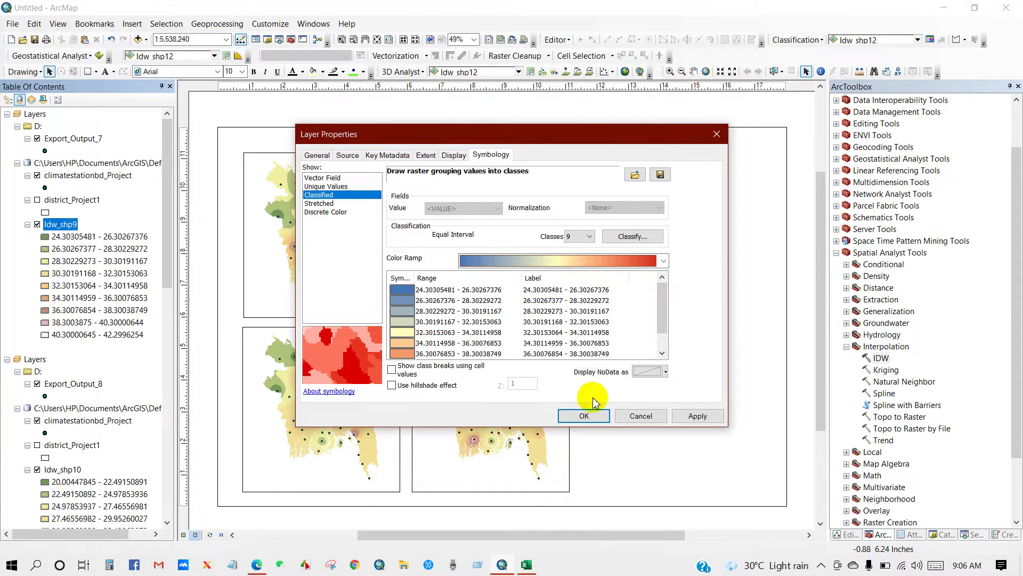
left_click(585, 417)
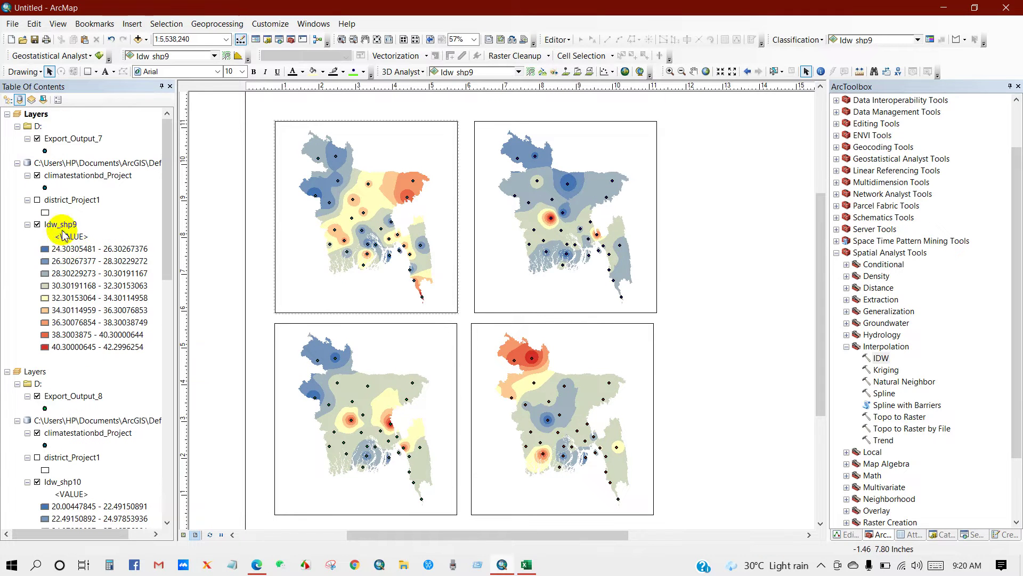
Step: Give Idw_shp9 five equal-interval classes with labels rounded to one significant digit
right_click(58, 226)
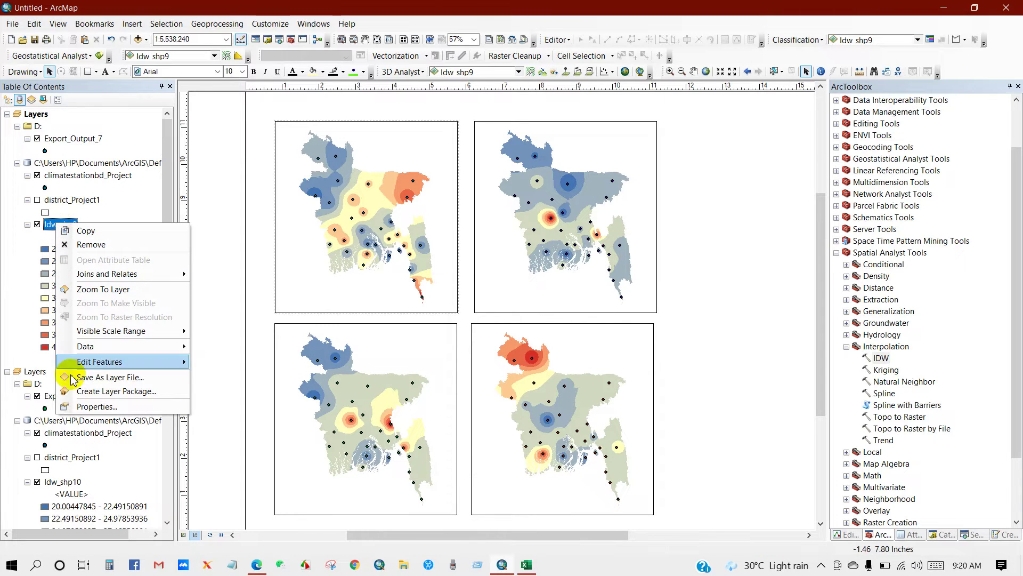
left_click(88, 407)
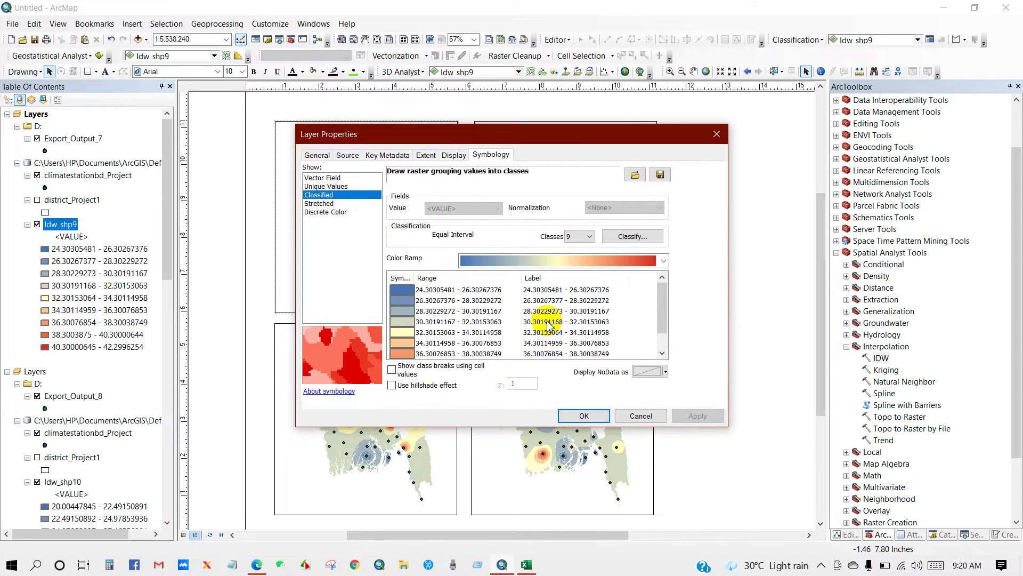
left_click(589, 237)
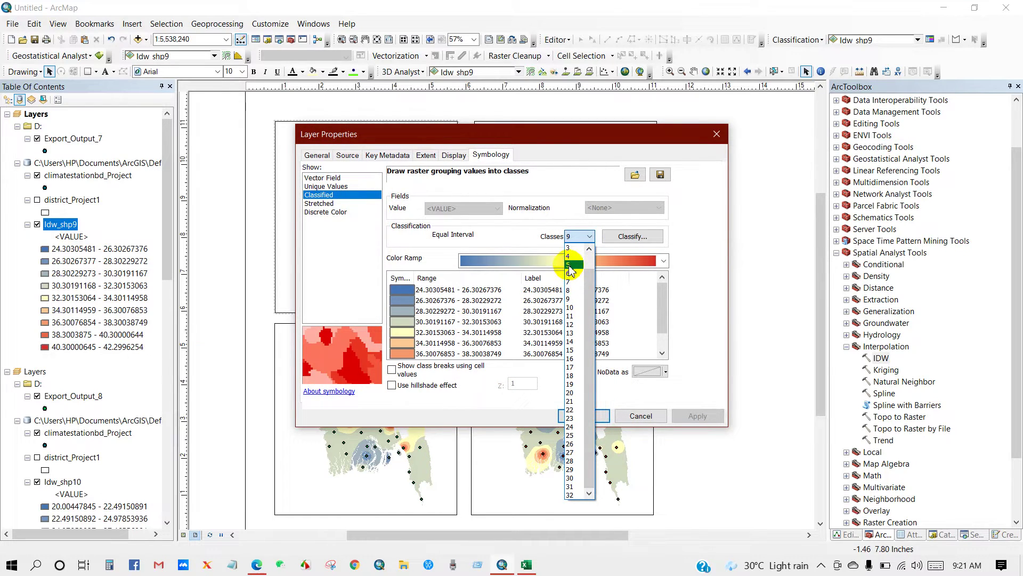
left_click(569, 265)
right_click(581, 281)
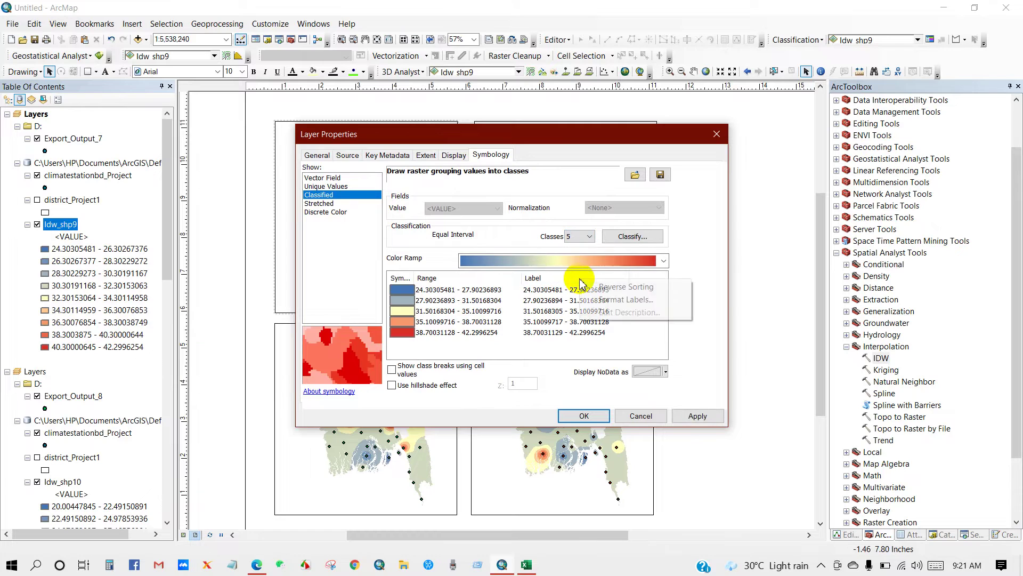
left_click(599, 299)
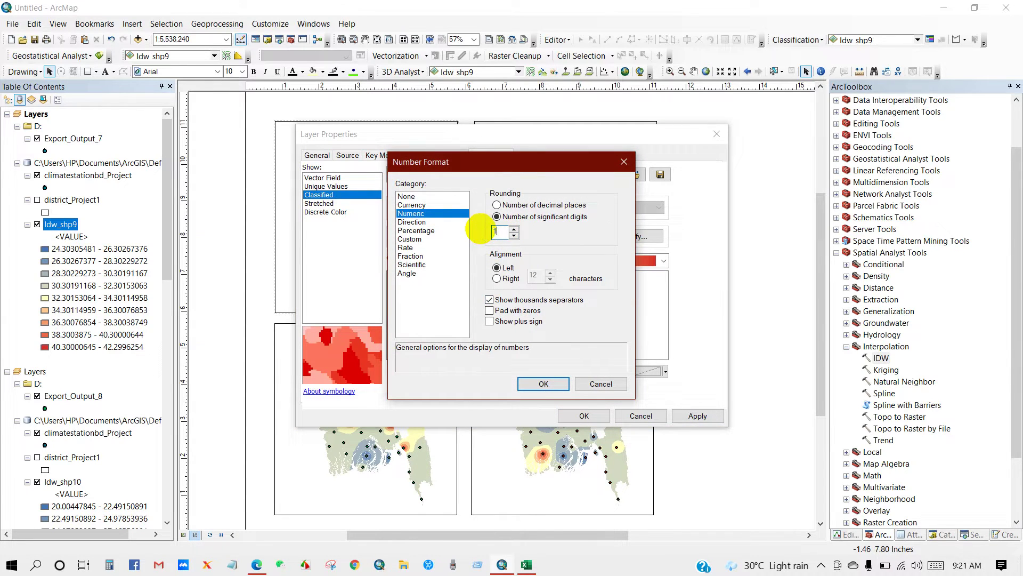
left_click(538, 384)
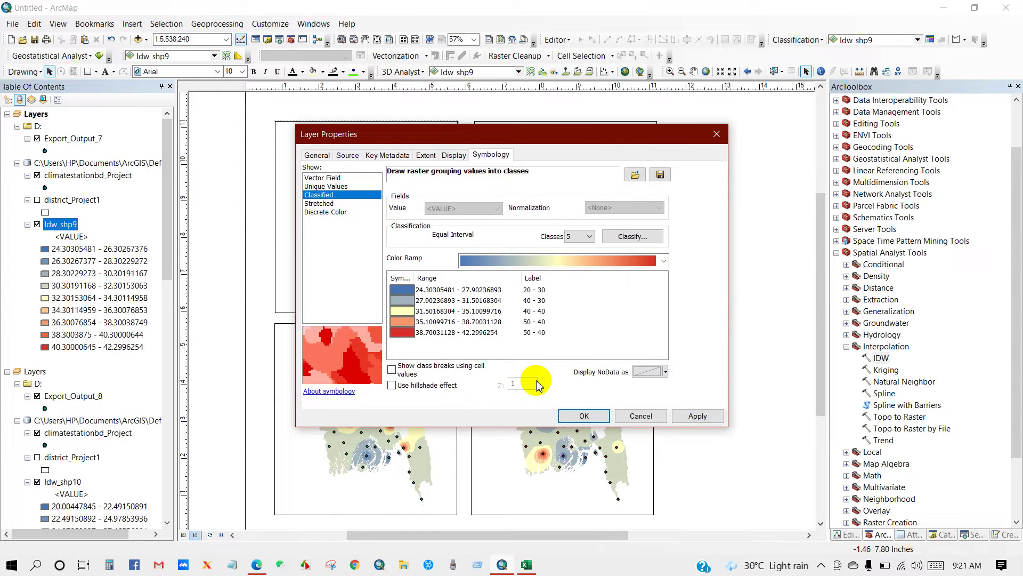
left_click(580, 415)
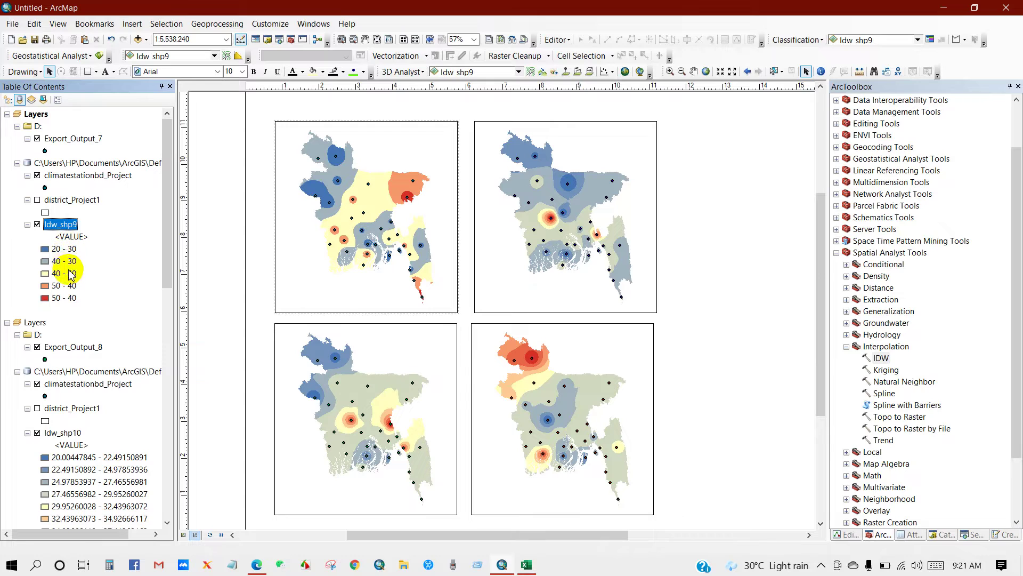
left_click_drag(169, 254, 170, 302)
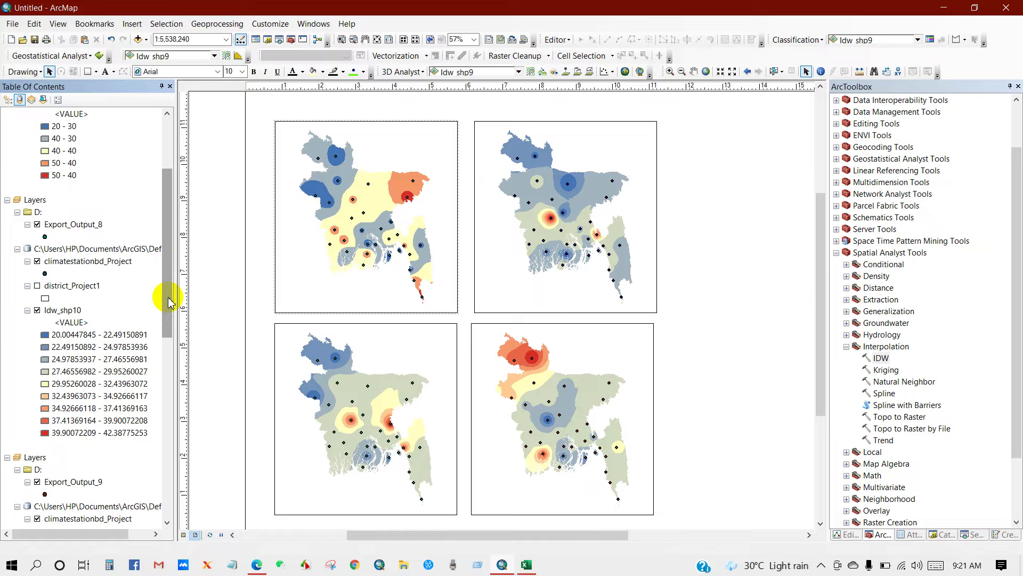
Step: Reclassify Idw_shp10 into 5 equal-interval classes with rounded labels such as '20 - 20'
scroll(169, 302, "down", 1)
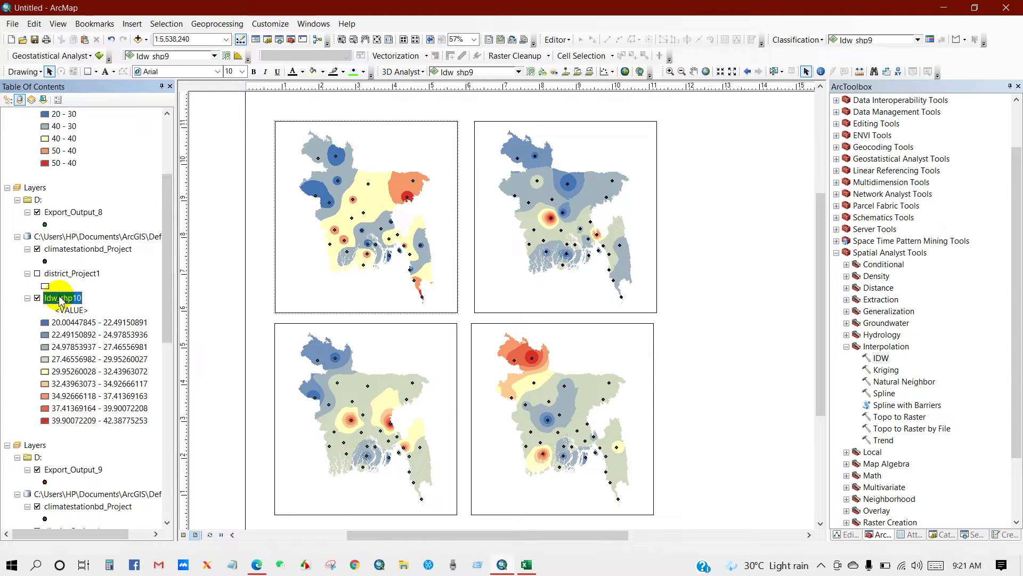
right_click(57, 297)
left_click(92, 480)
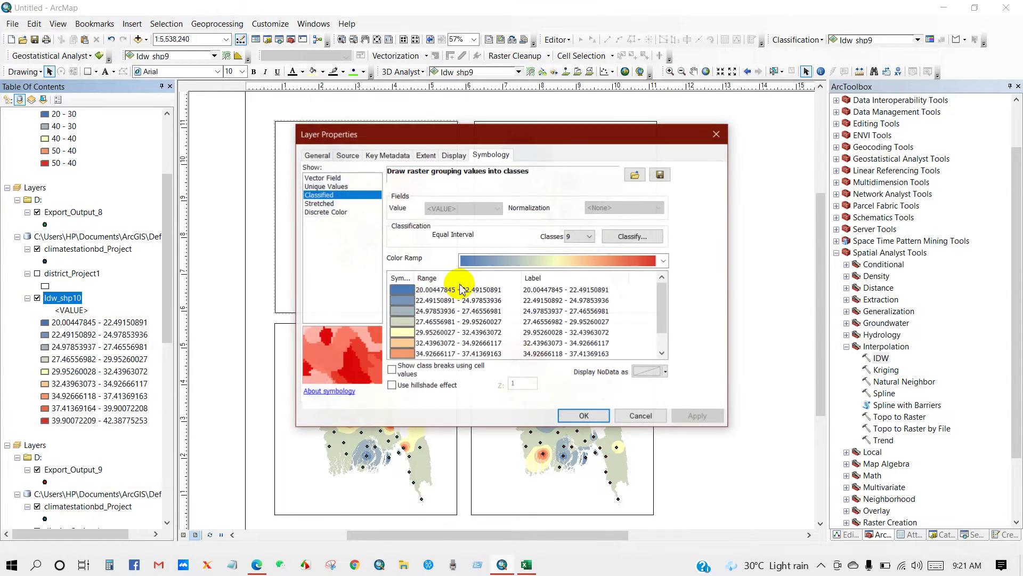
left_click(589, 236)
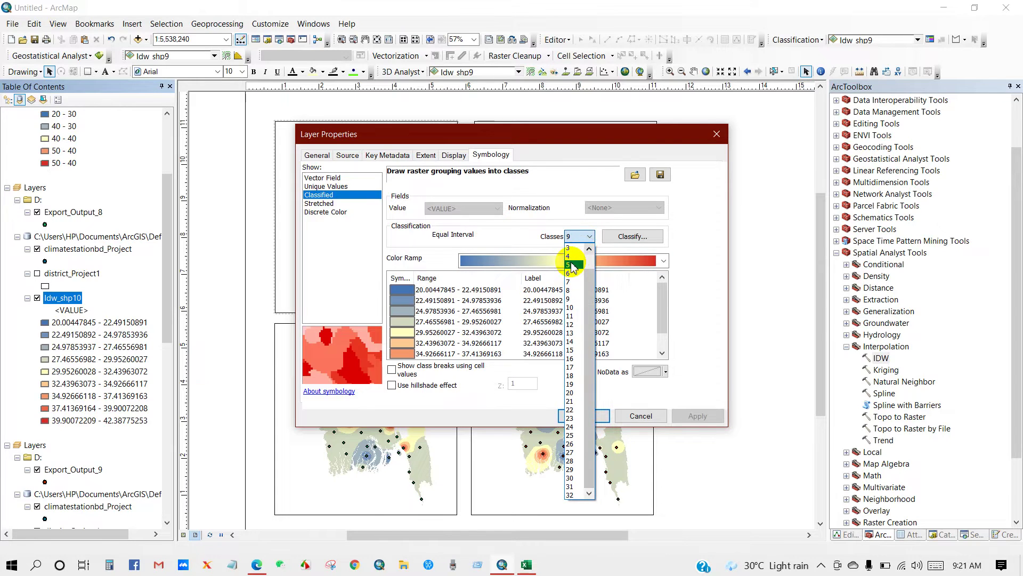
left_click(573, 264)
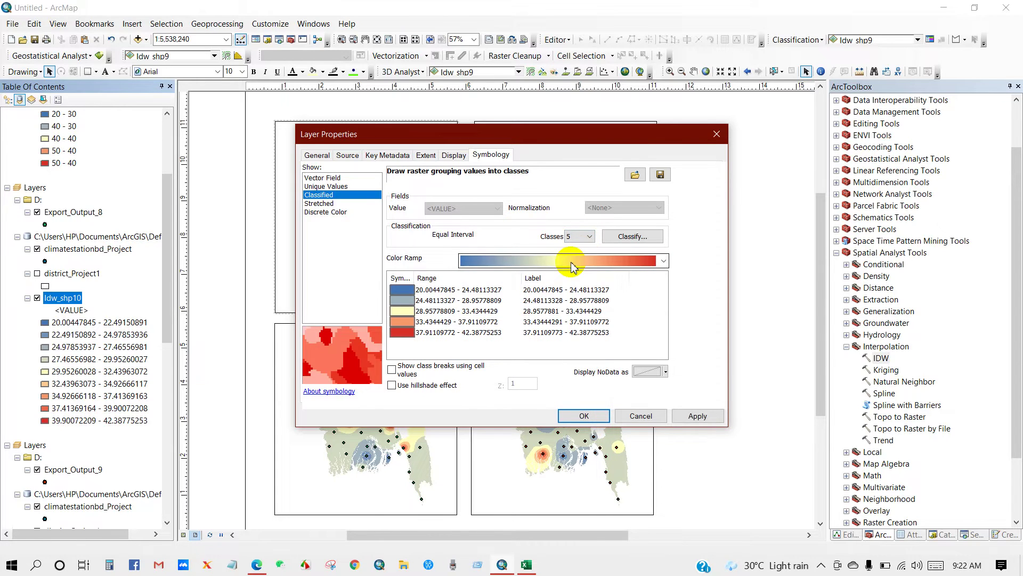
left_click(596, 278)
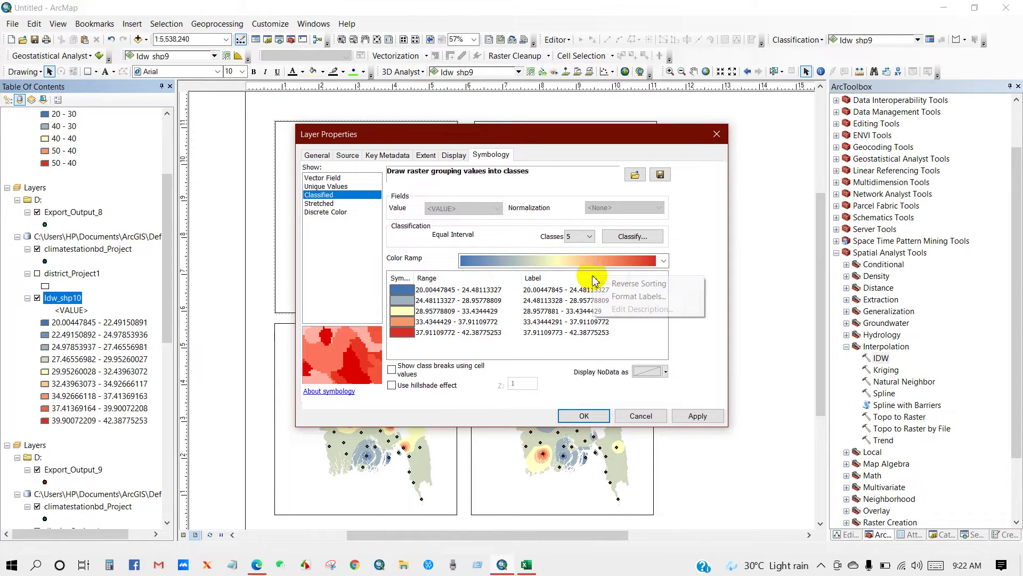
left_click(620, 297)
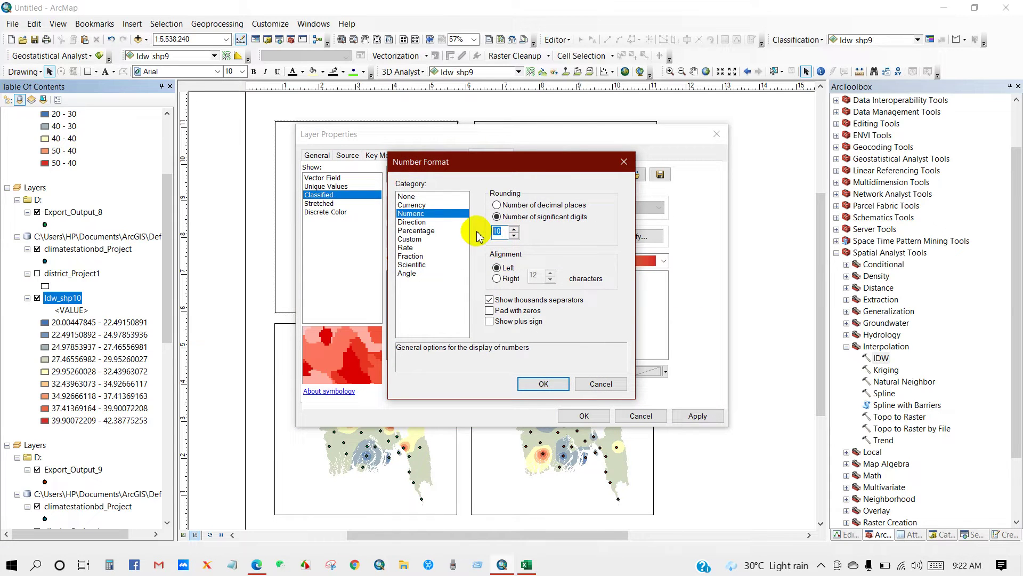
left_click(542, 384)
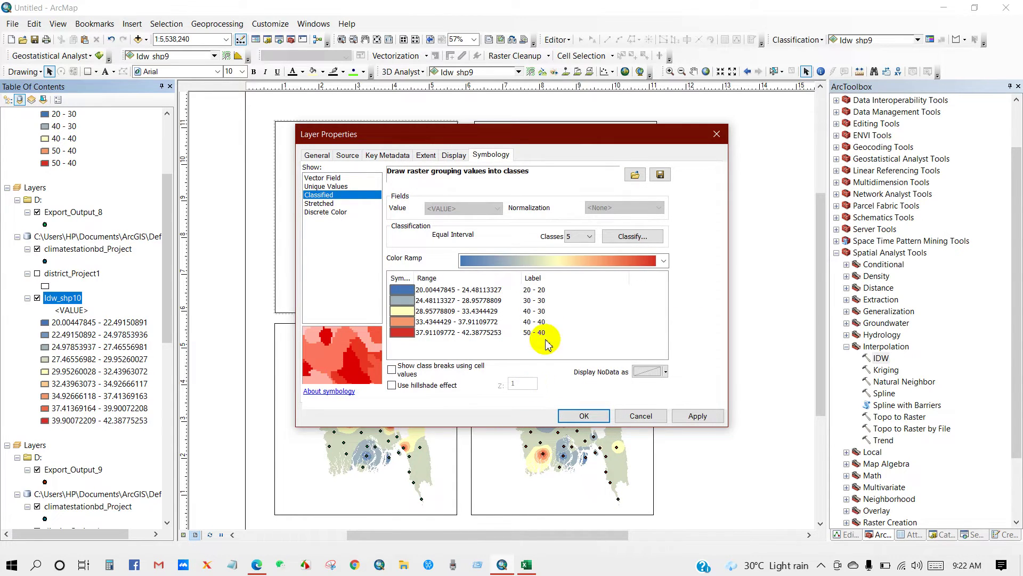
left_click(574, 417)
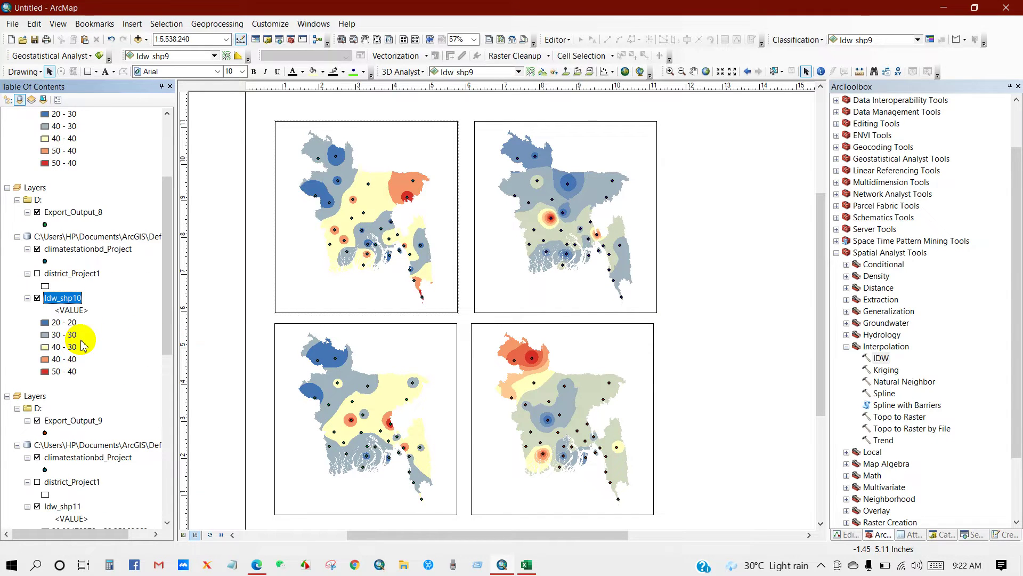
scroll(84, 345, "up", 4)
left_click(59, 239)
Step: Format the Idw_shp9 class labels with 3 significant digits, e.g. '24.3 - 27.9'
right_click(60, 226)
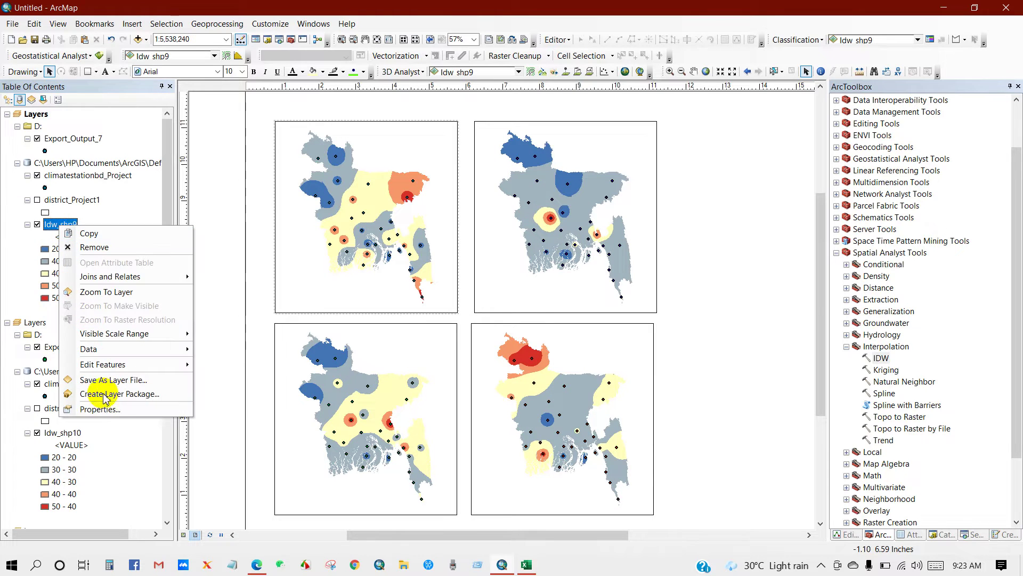
left_click(102, 412)
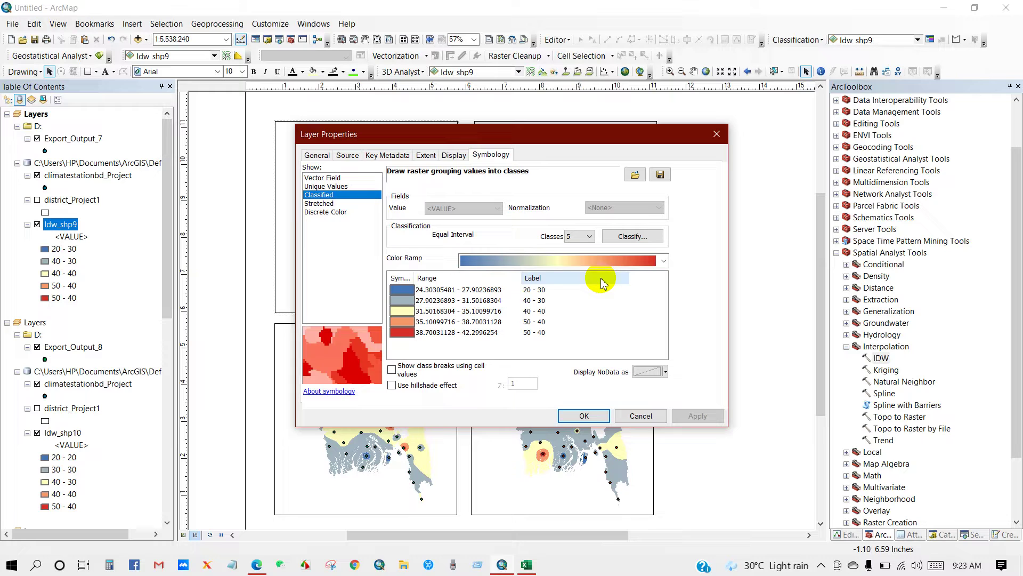
left_click(602, 283)
left_click(612, 299)
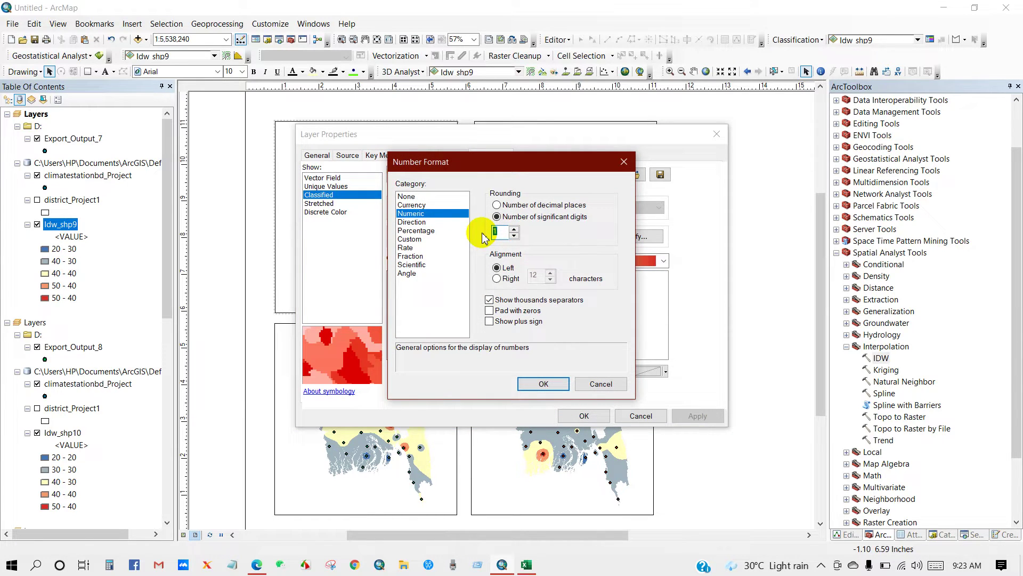
type("3")
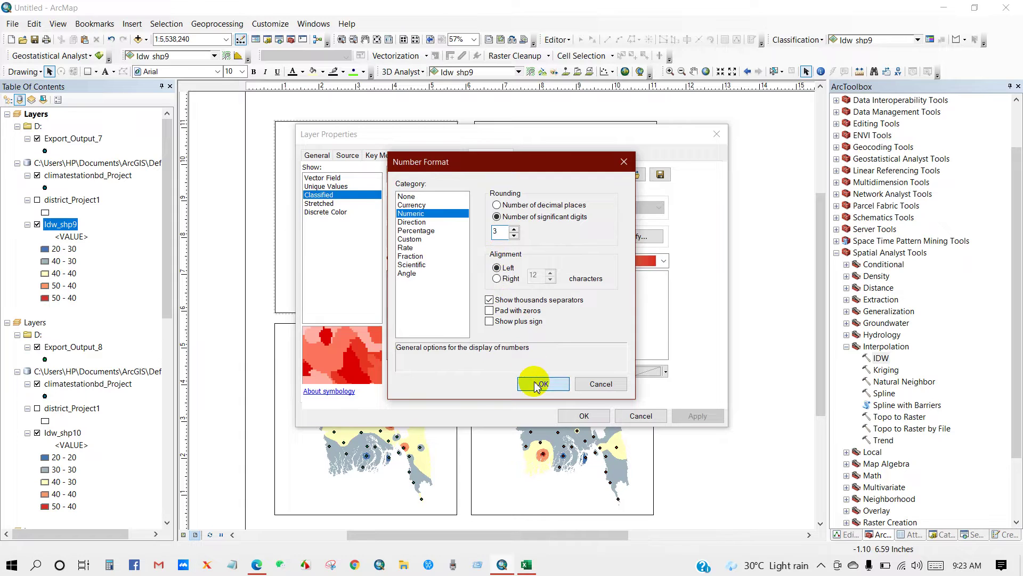
left_click(537, 385)
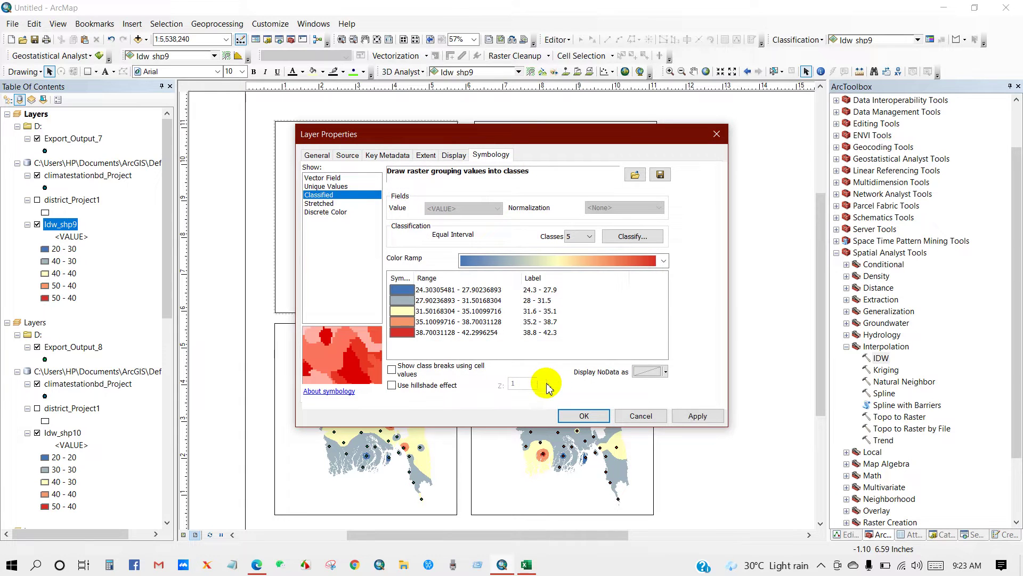
left_click(586, 415)
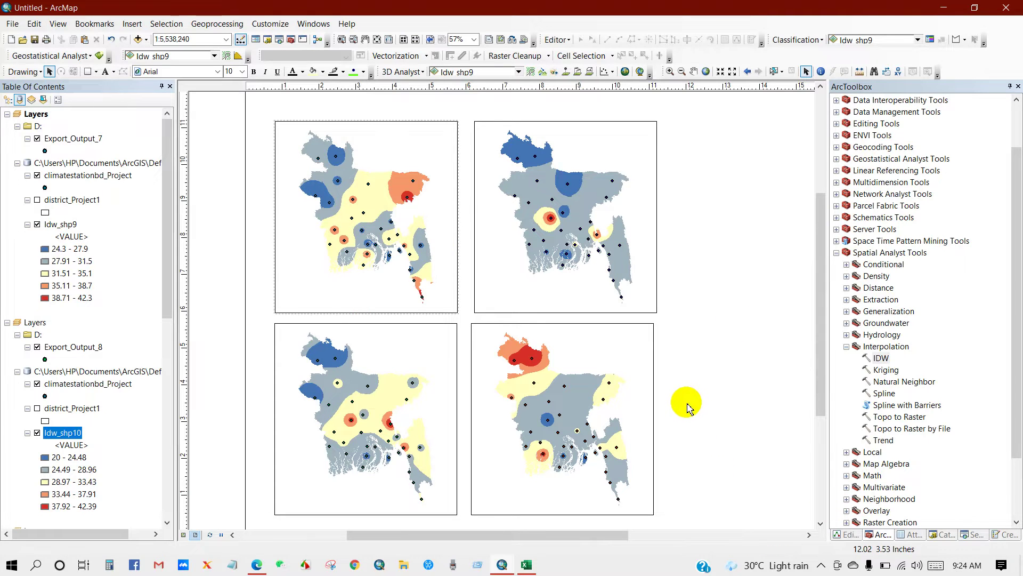
scroll(687, 408, "up", 2)
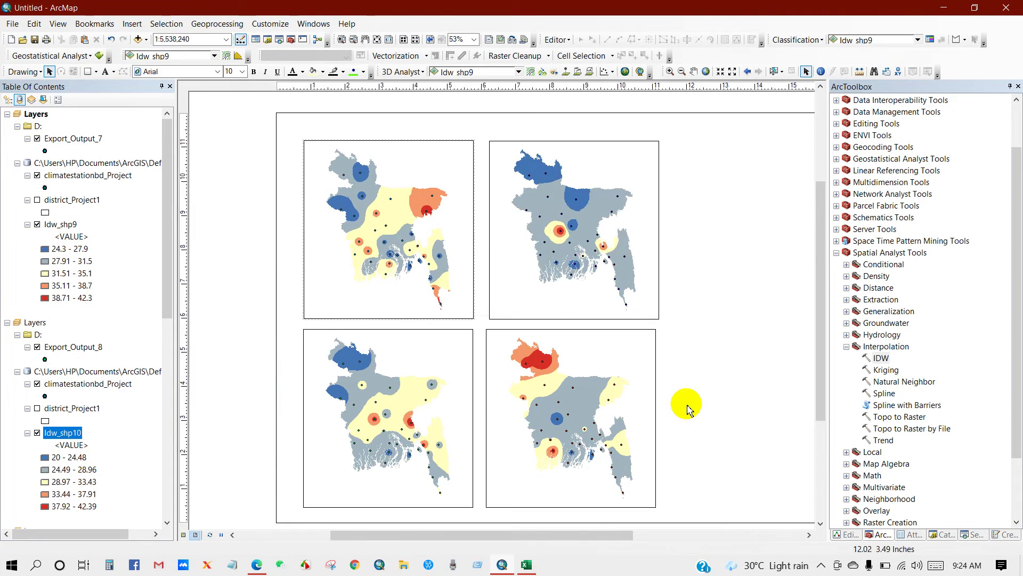
Step: Insert an Idw_shp9-only legend, dropping Export_Output_7 and climatestationbd_Project, and place it right of the maps
left_click_drag(520, 537, 552, 535)
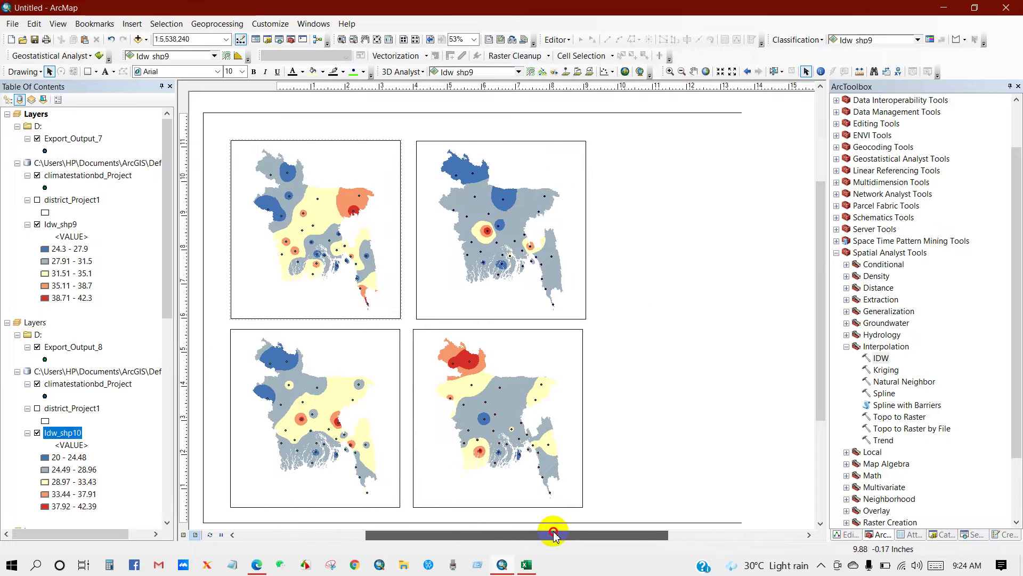
left_click(132, 24)
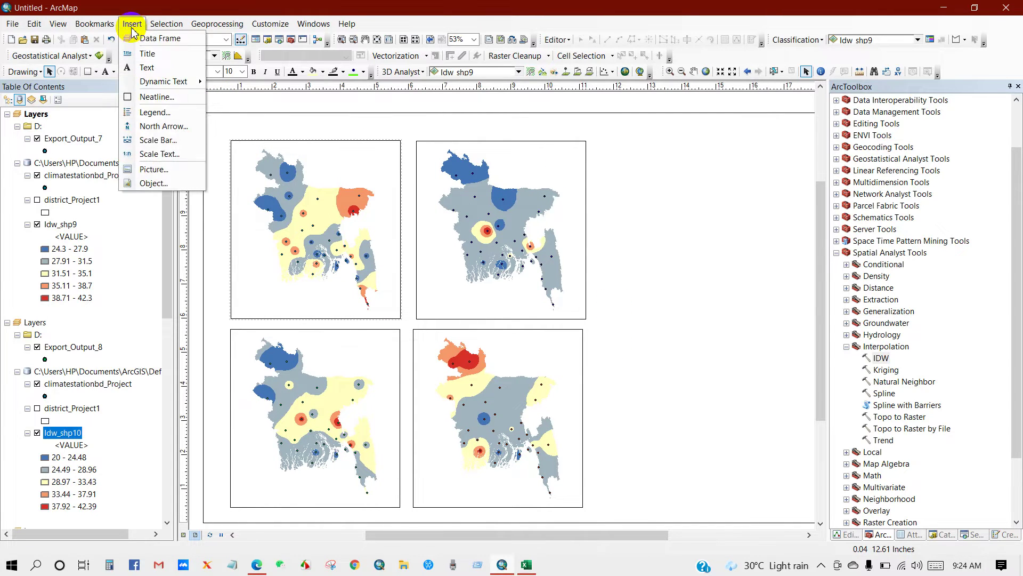
left_click(151, 112)
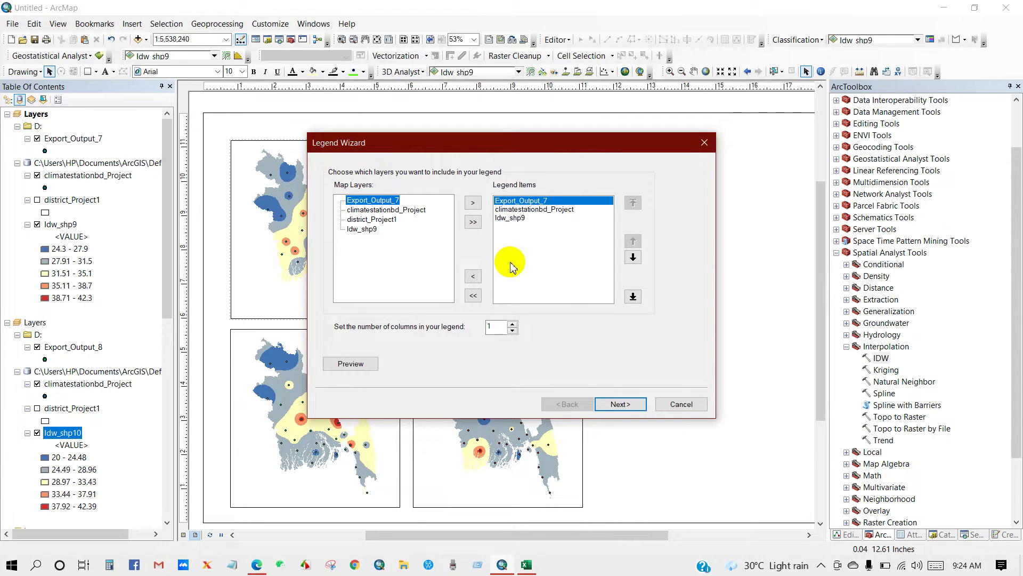
left_click(472, 277)
left_click(470, 278)
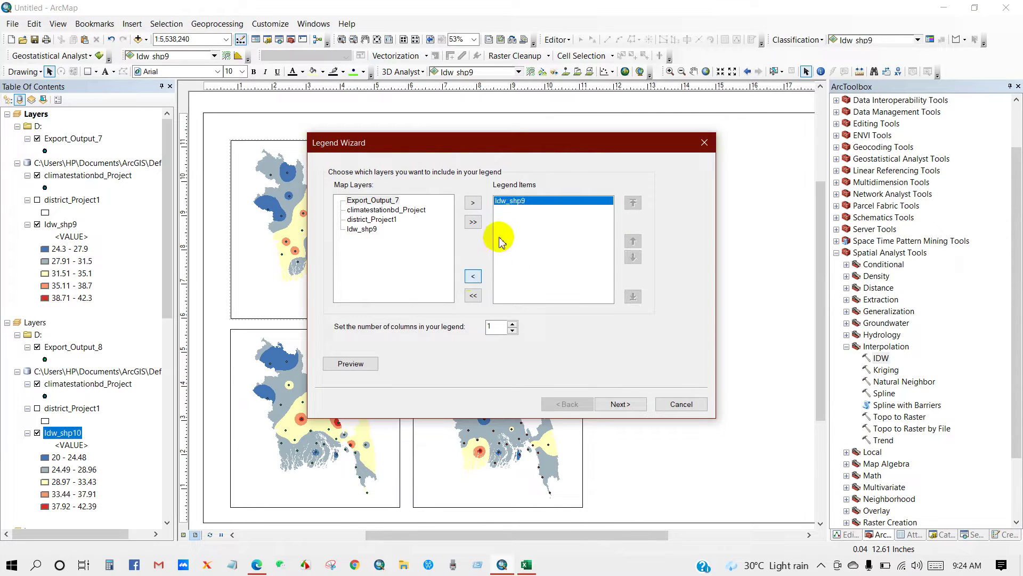
left_click(621, 405)
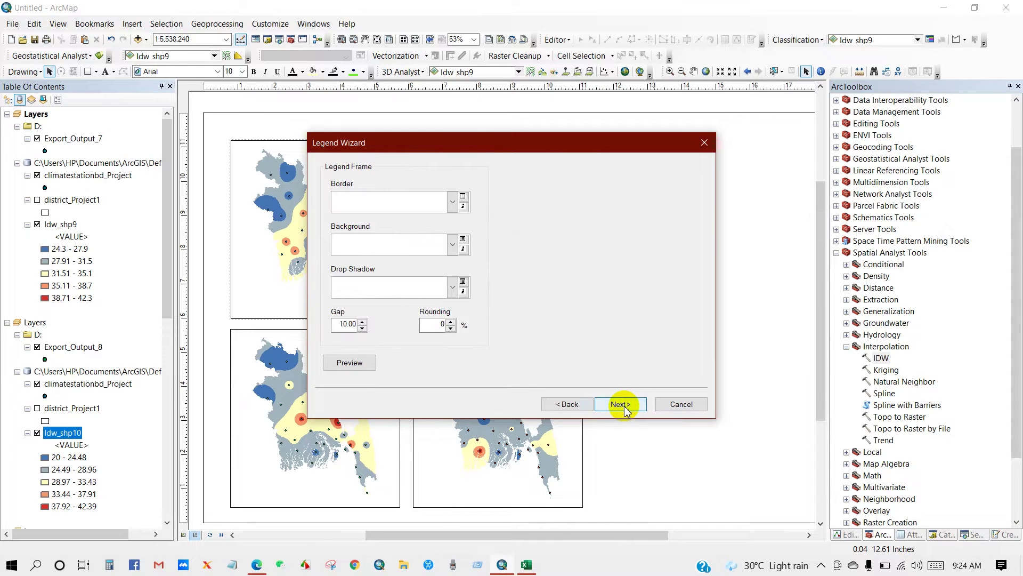
left_click(621, 405)
left_click(622, 404)
left_click(621, 405)
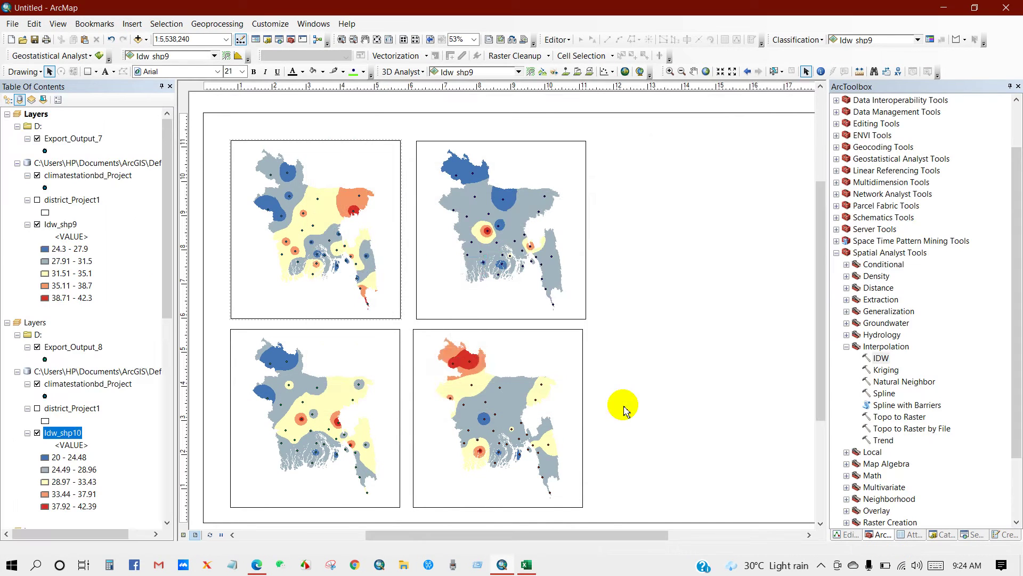
left_click_drag(467, 326, 663, 288)
right_click(659, 282)
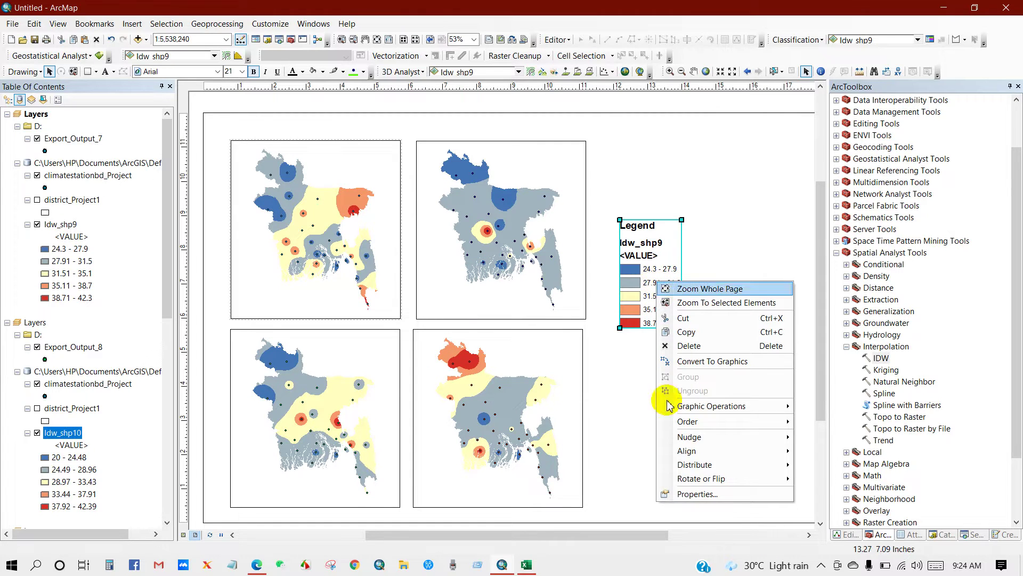
Step: Switch the legend items to a horizontal bar style with label text angled at 45
left_click(693, 494)
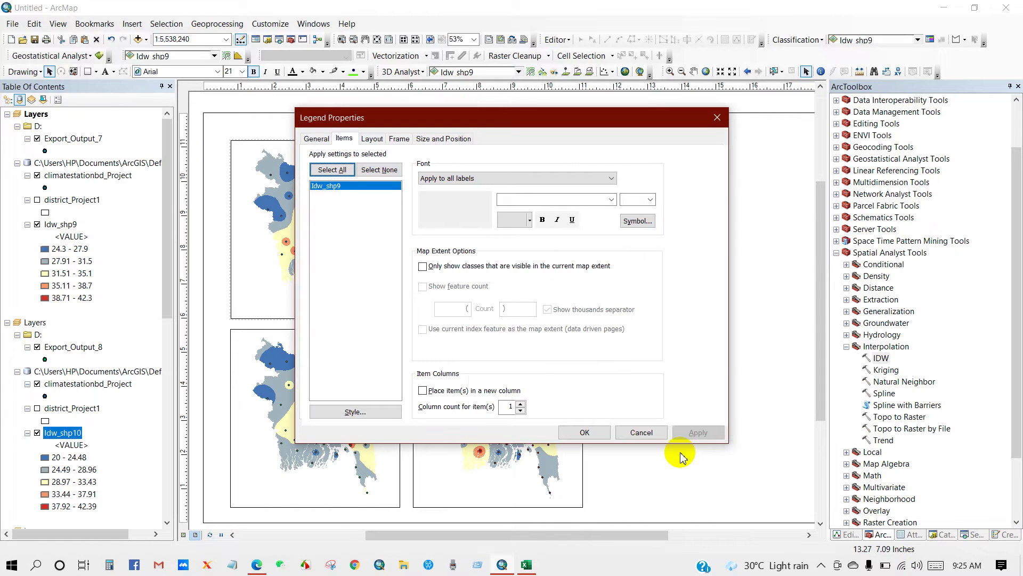
left_click(348, 411)
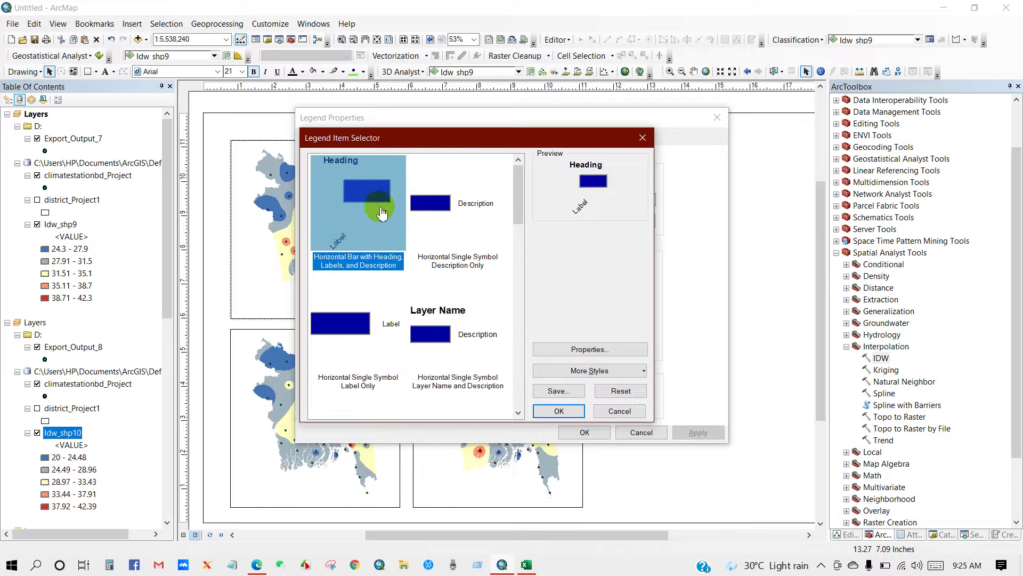
left_click(587, 349)
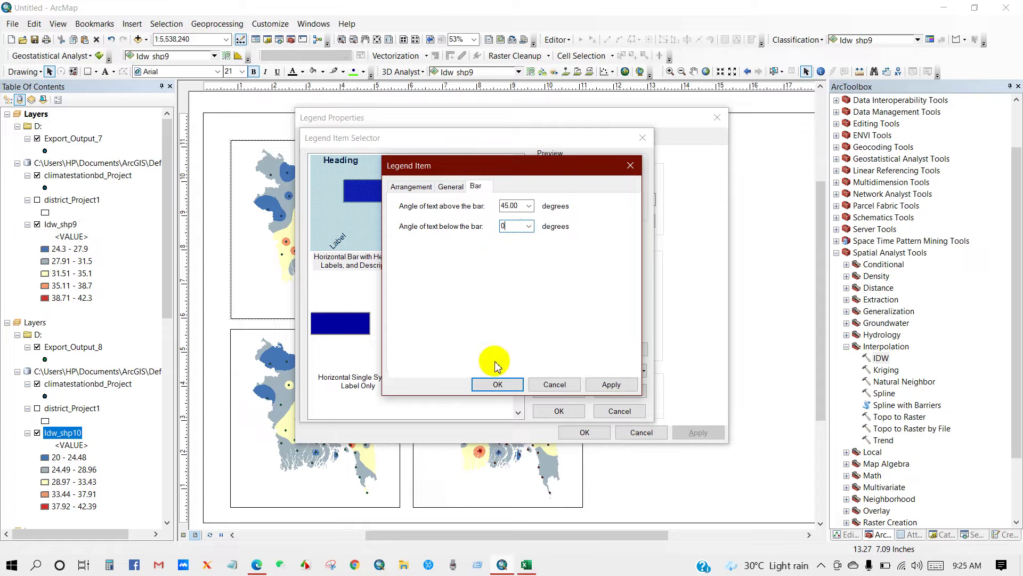
left_click(496, 385)
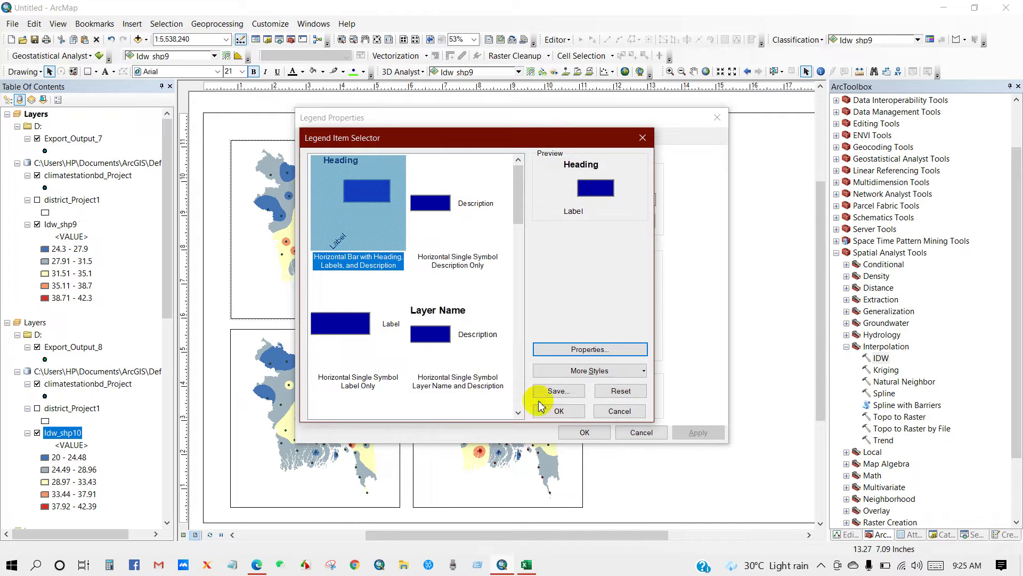
left_click(558, 409)
left_click(581, 433)
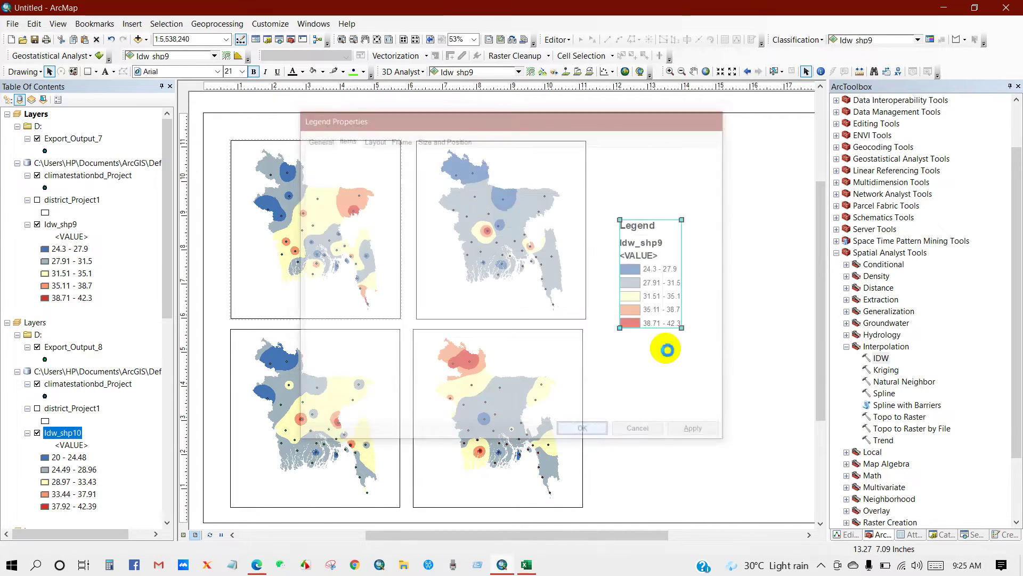
left_click(670, 325)
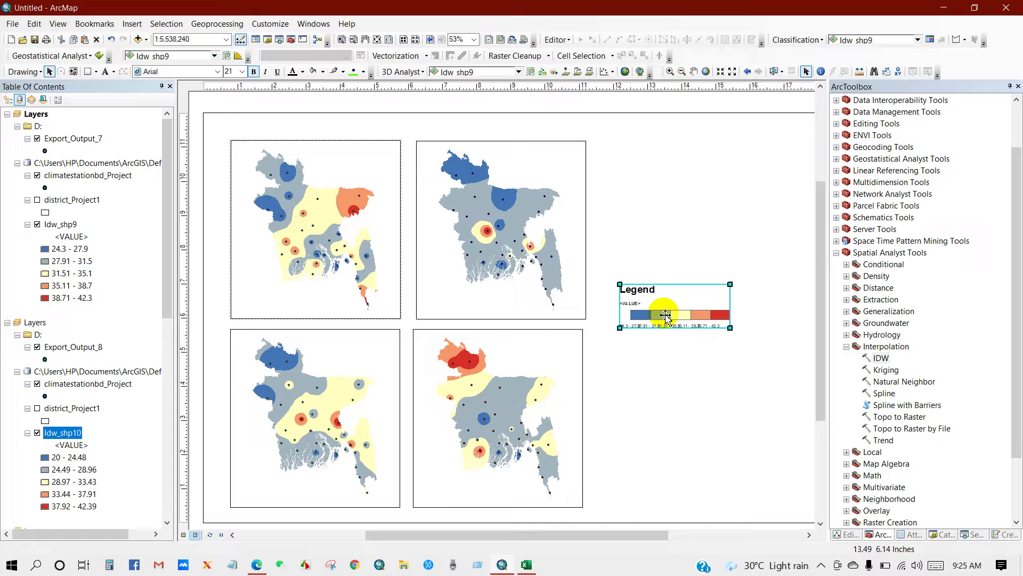
Step: Convert the legend to graphics and ungroup it twice into separate pieces
right_click(667, 318)
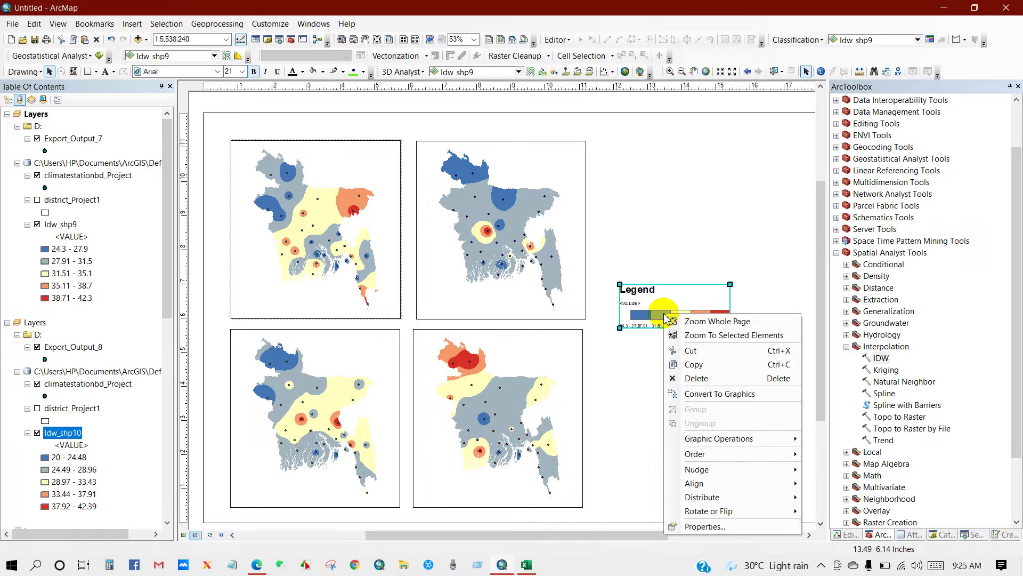
left_click(709, 393)
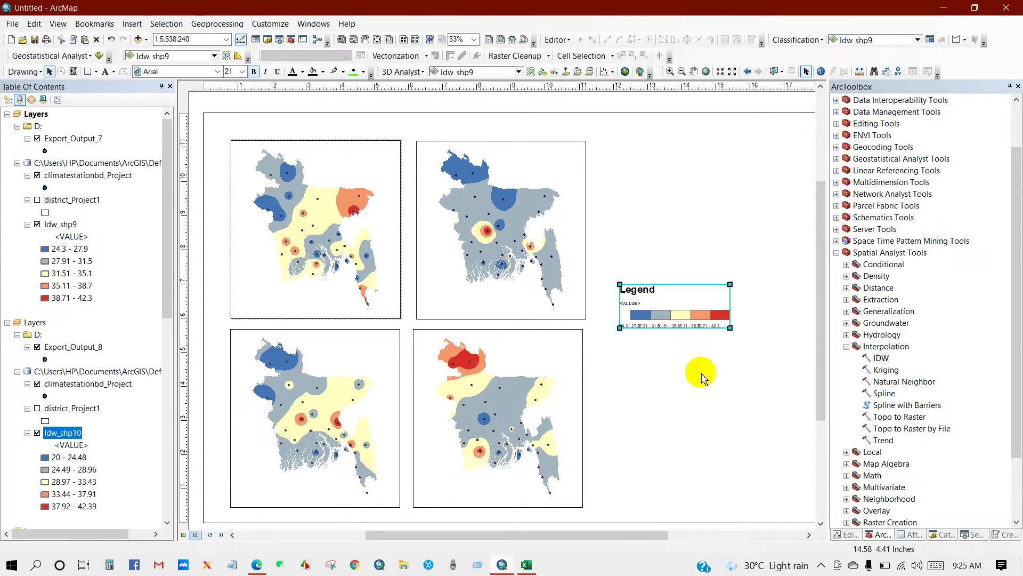
right_click(658, 314)
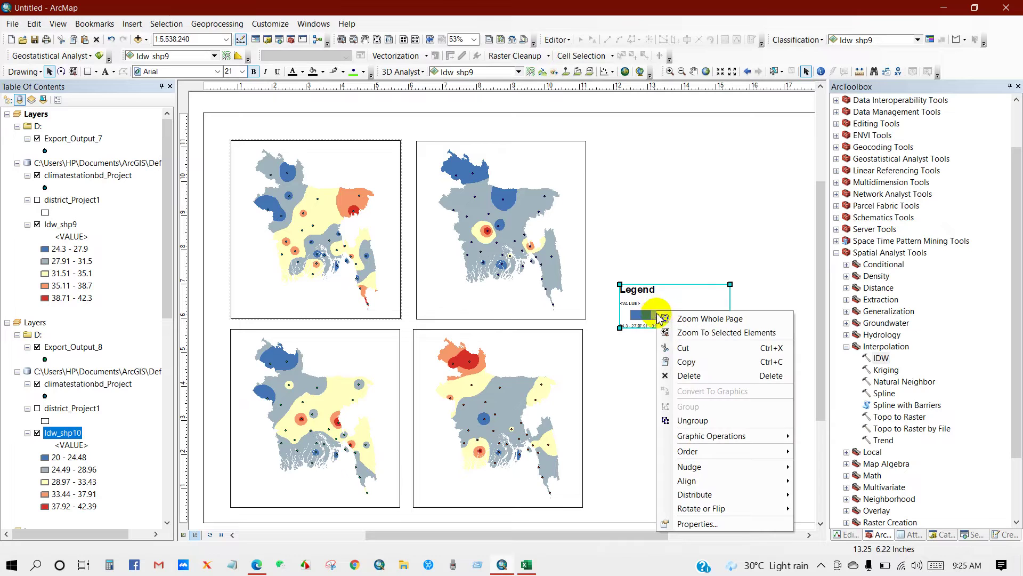
left_click(691, 420)
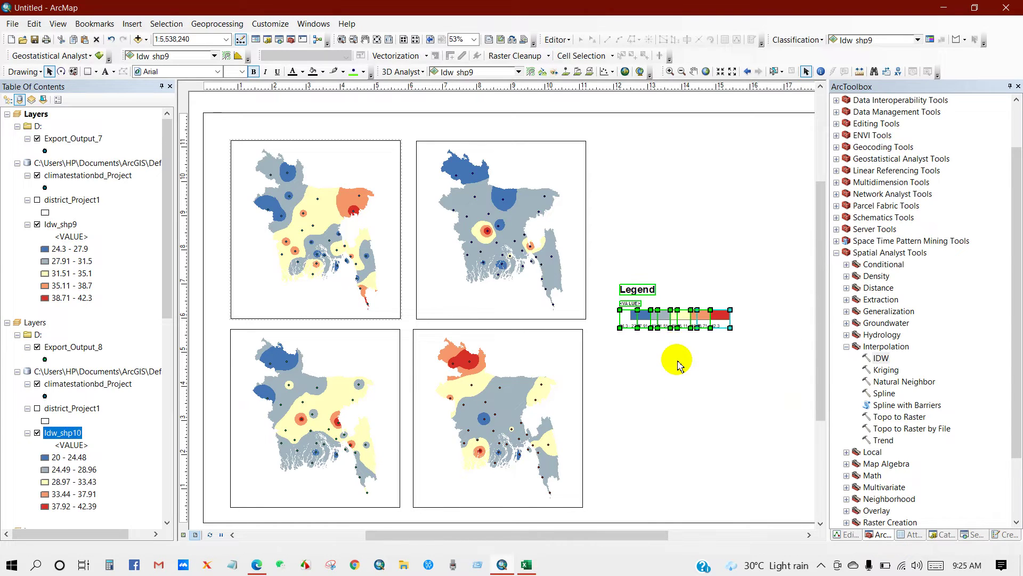
right_click(667, 318)
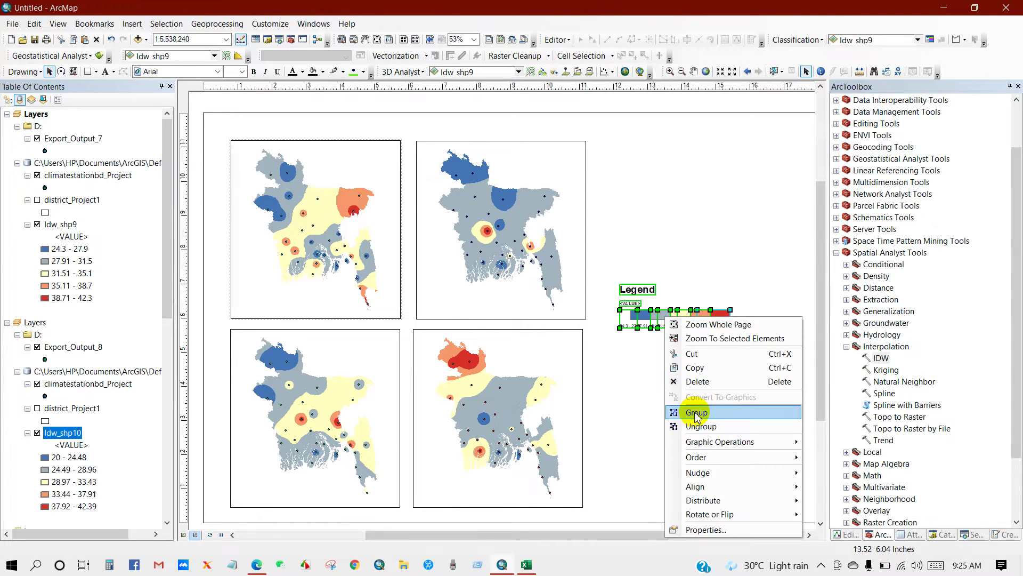
left_click(697, 426)
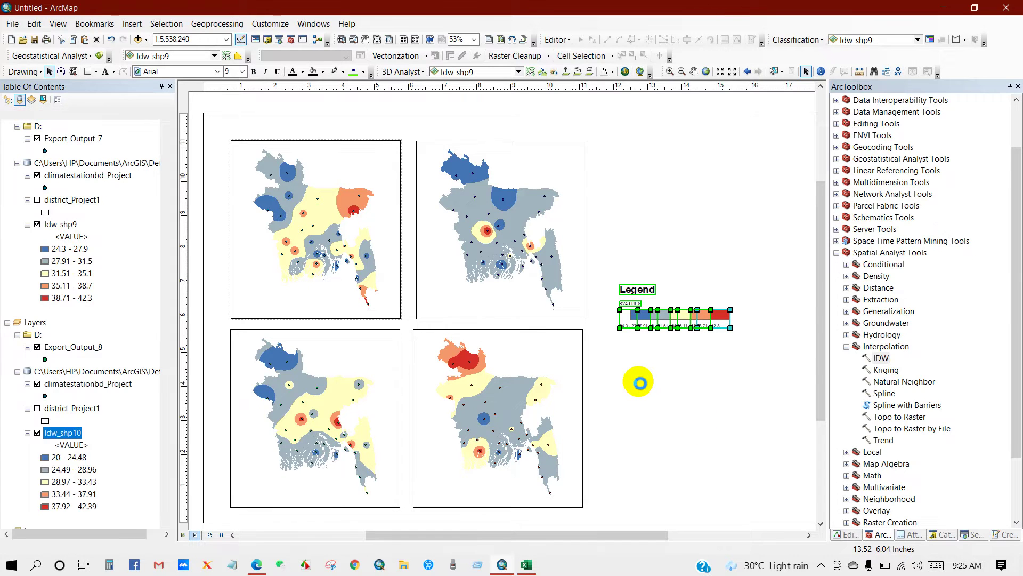
left_click(639, 383)
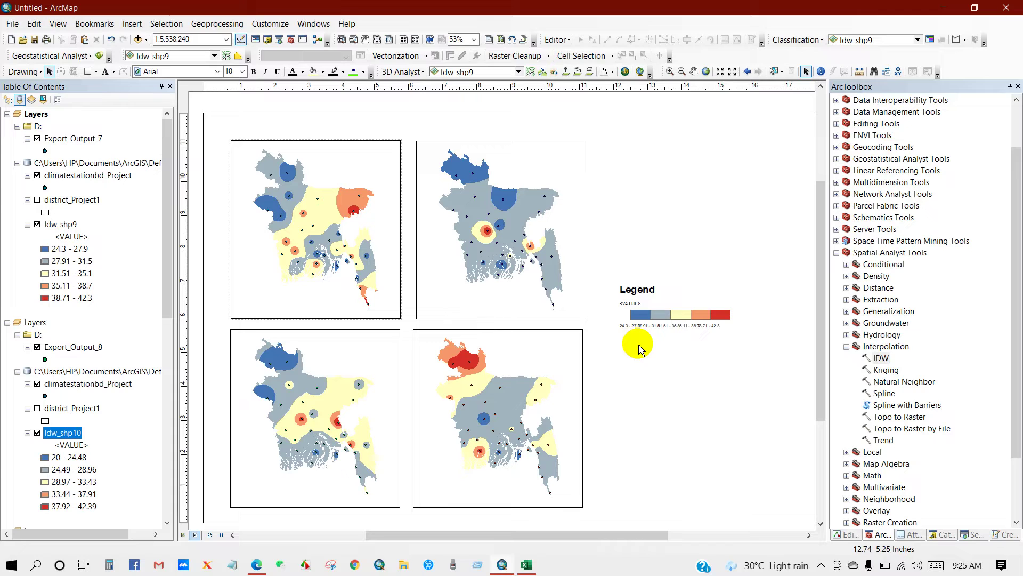
Step: Delete the legend's value labels, the 'Legend' title and the <VALUE> heading
left_click_drag(615, 325, 727, 349)
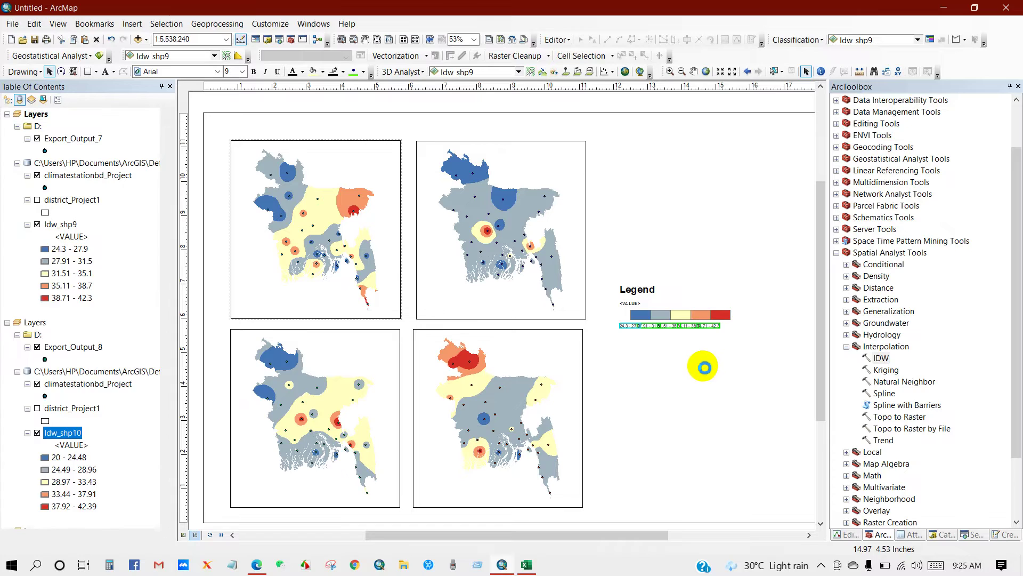
left_click(625, 294)
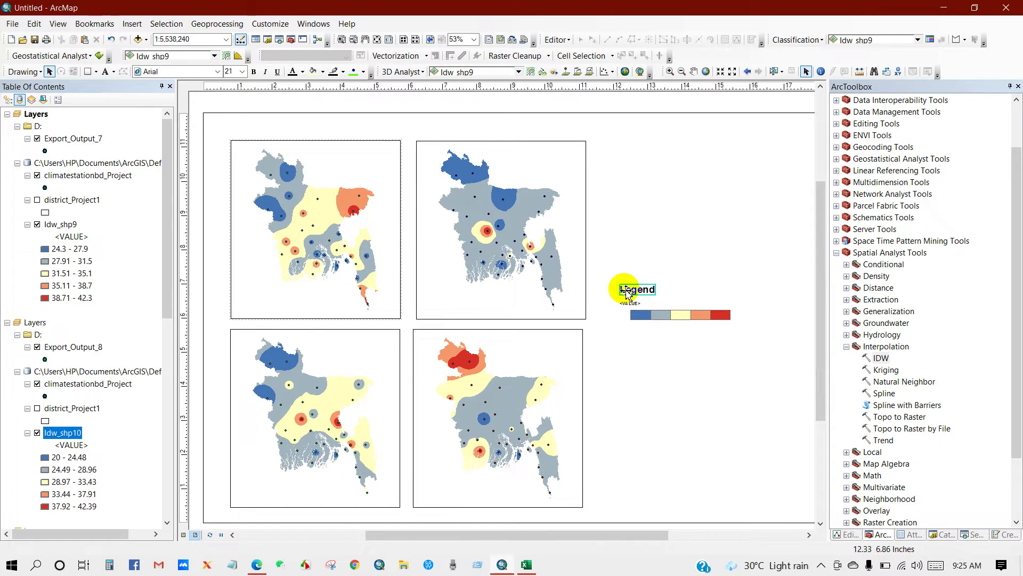
right_click(627, 291)
left_click(657, 354)
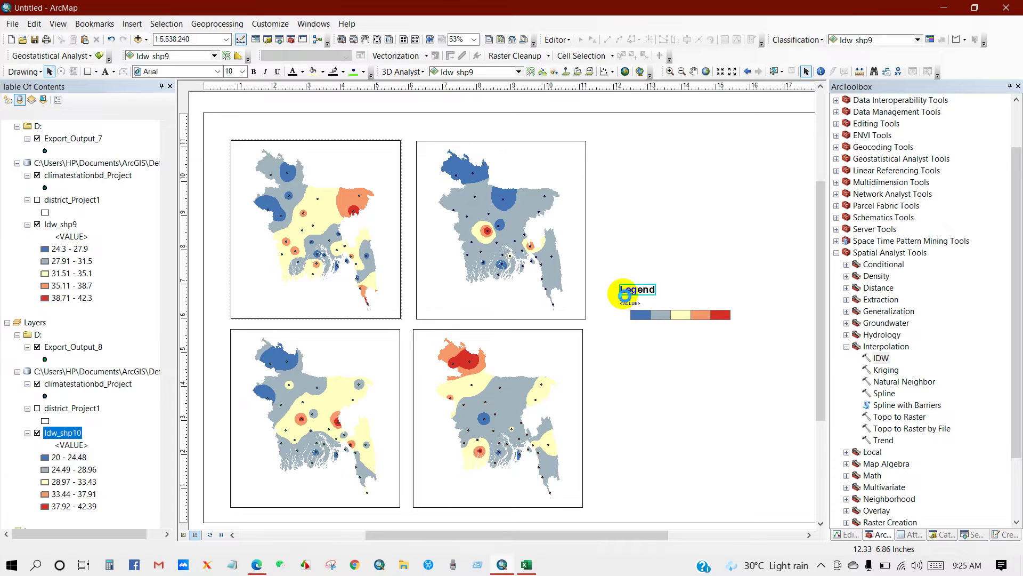
right_click(627, 303)
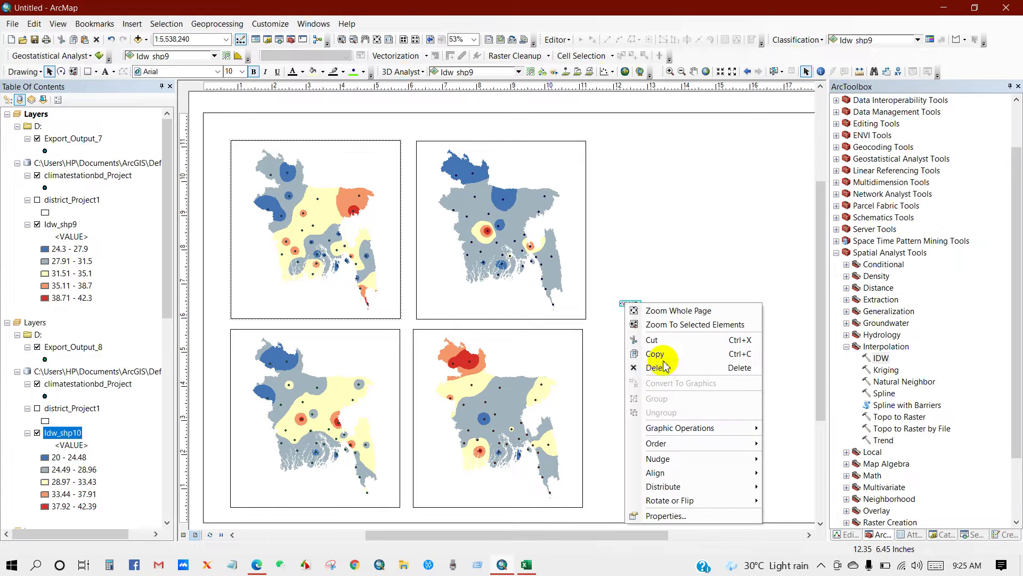
left_click(662, 369)
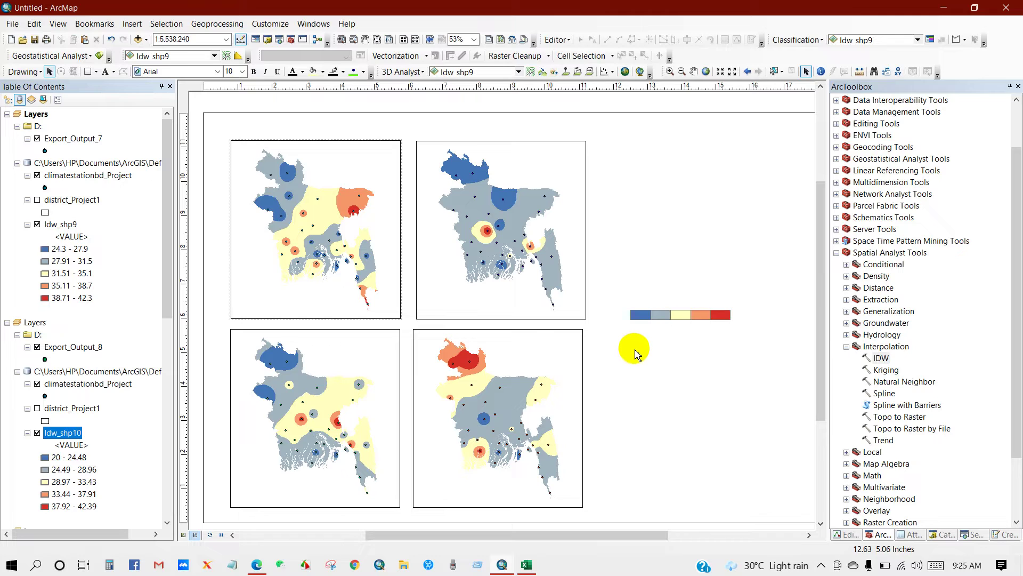
left_click(642, 314)
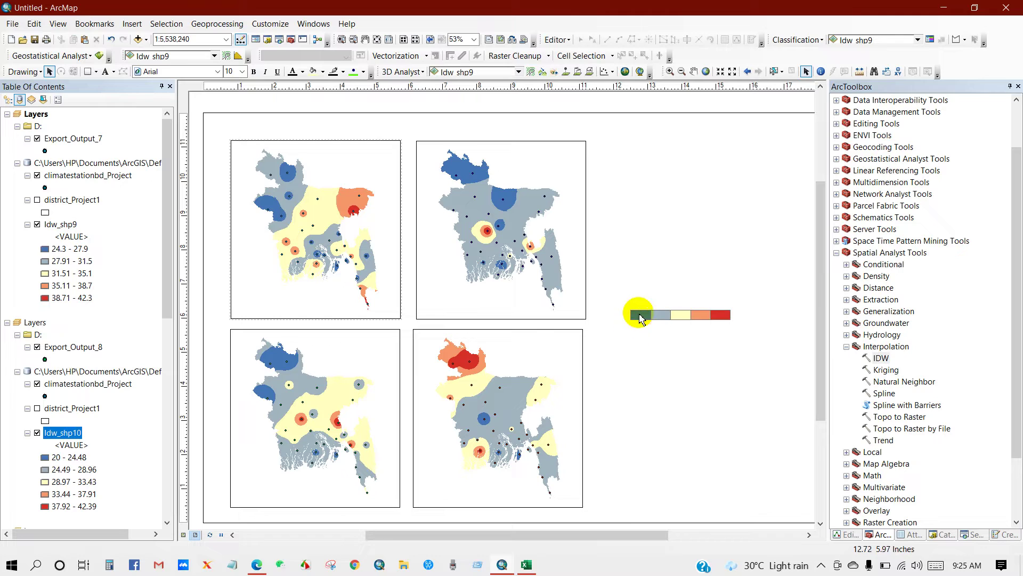
Step: Group the five colour patches into a single colour bar
left_click(680, 319, "shift")
left_click(701, 318, "shift")
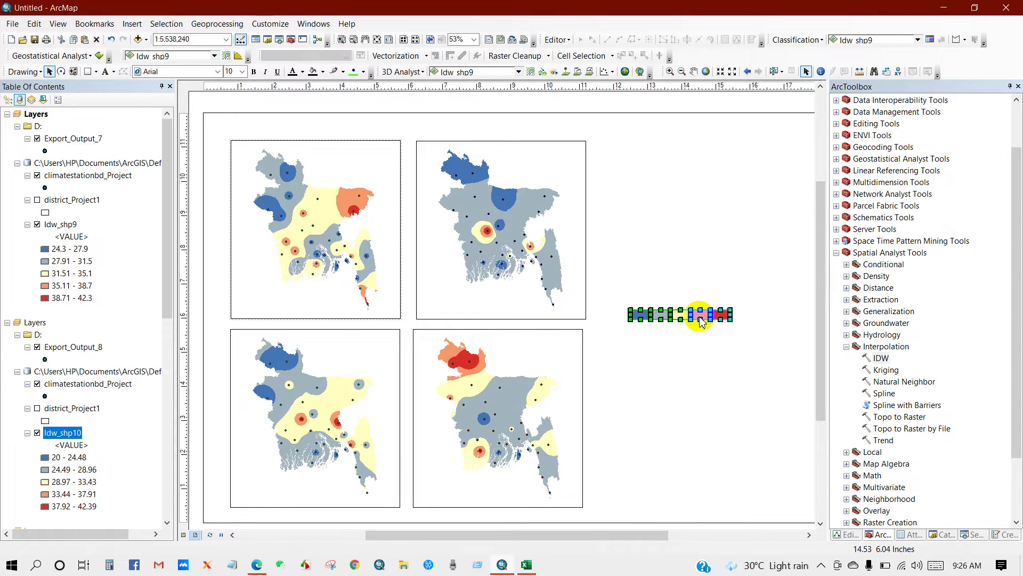
right_click(701, 320)
left_click(717, 408)
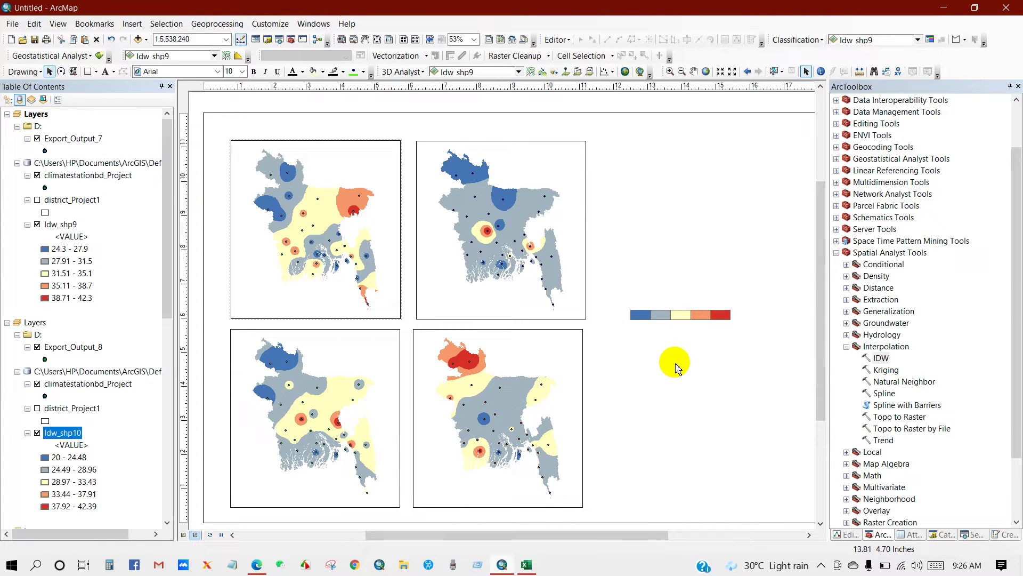
Step: Stretch the colour bar wider on both sides and make it taller
left_click(666, 320)
left_click(725, 315, "shift")
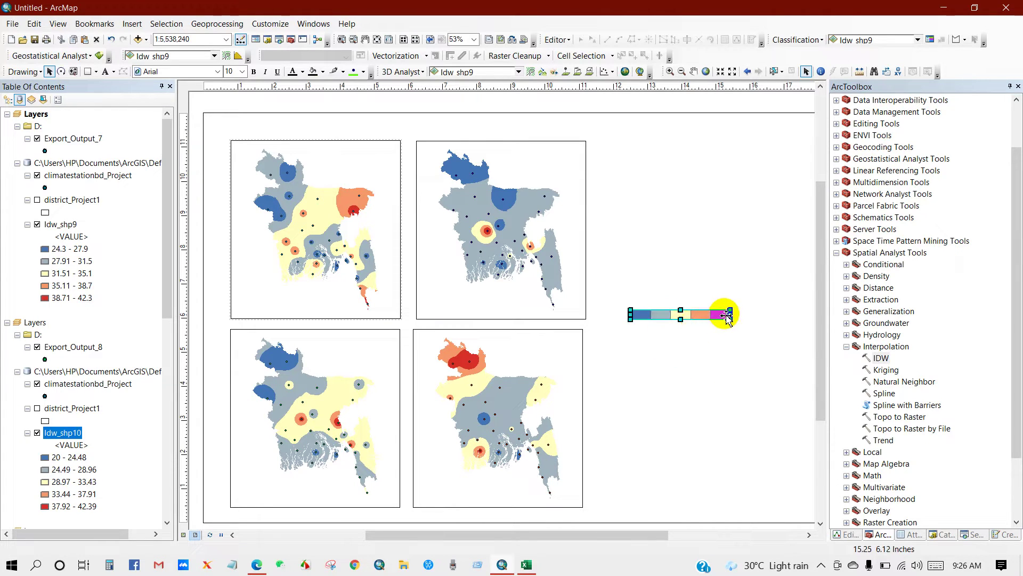
left_click_drag(730, 314, 789, 315)
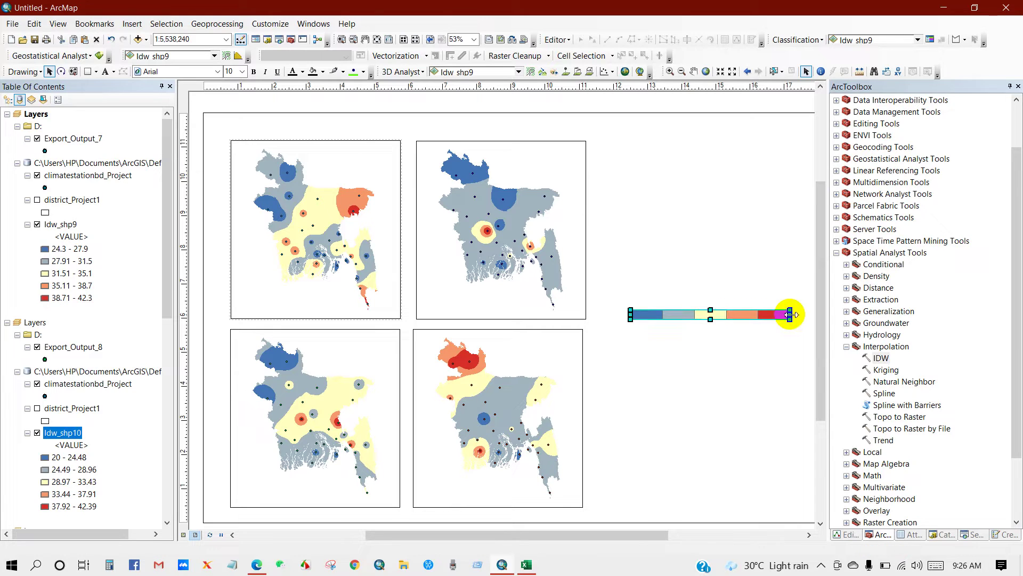
left_click_drag(711, 308, 711, 293)
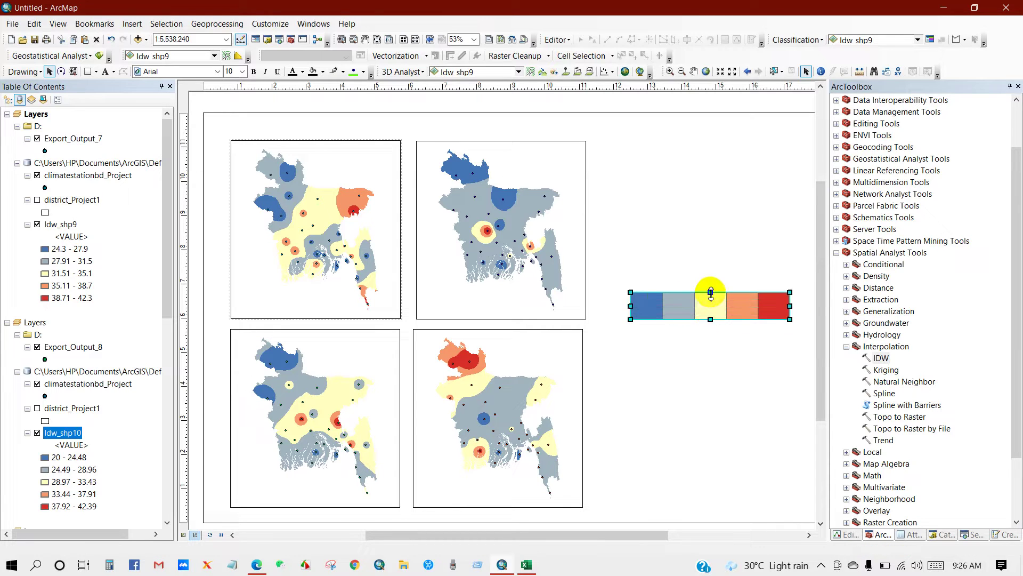
left_click_drag(630, 306, 598, 306)
left_click_drag(788, 307, 809, 306)
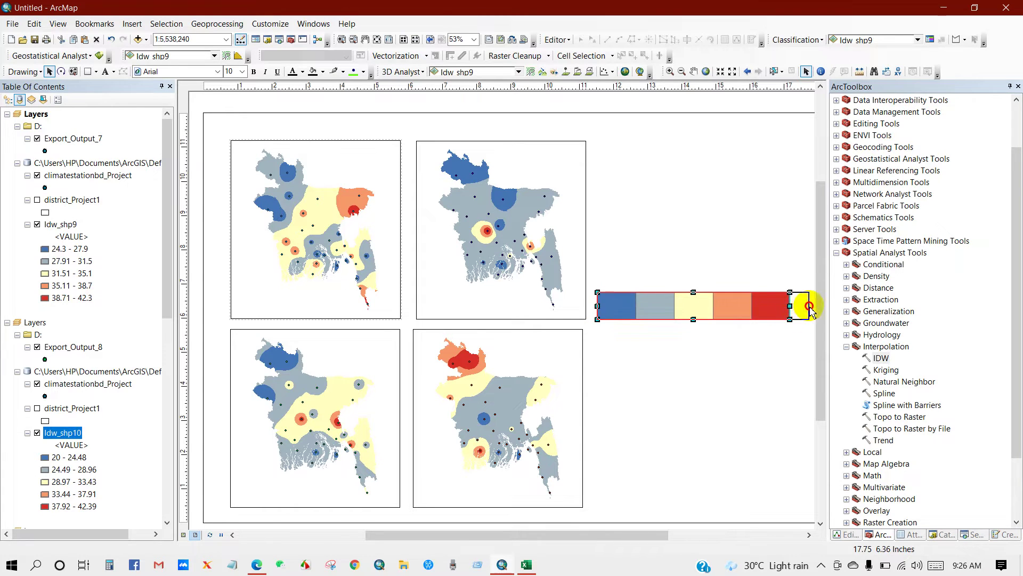
left_click_drag(703, 293, 704, 296)
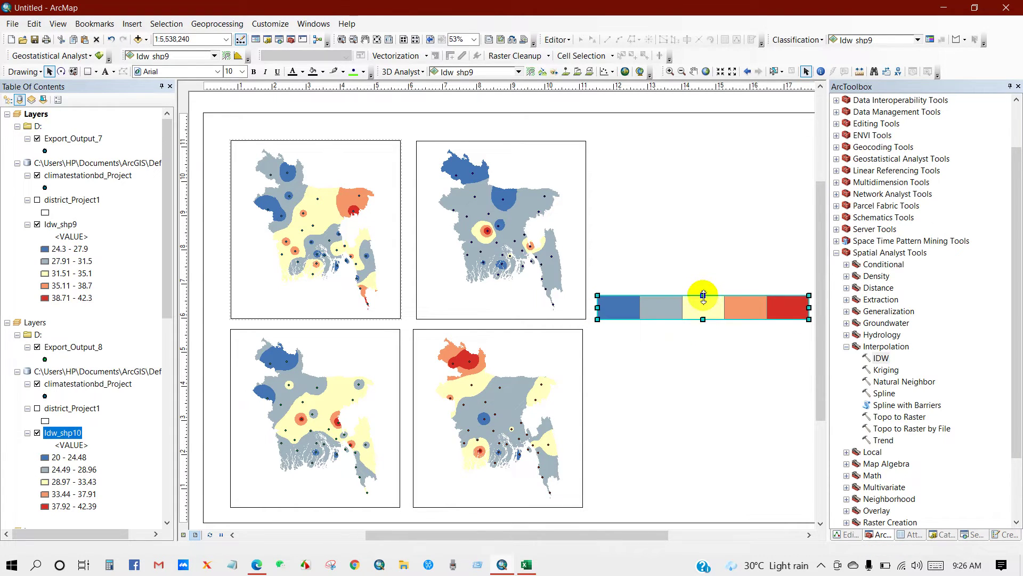
left_click(701, 343)
left_click(676, 311)
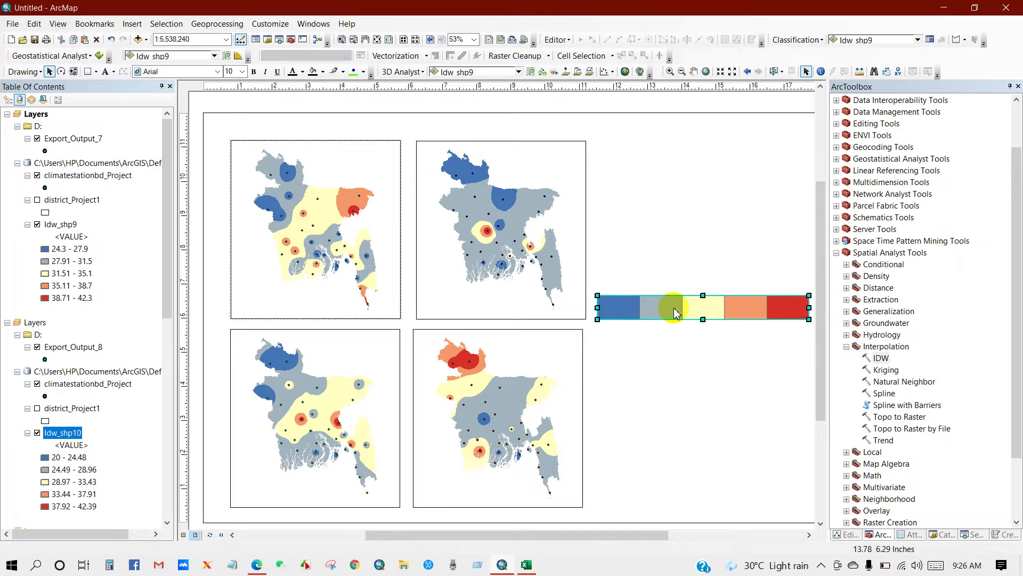
right_click(675, 312)
Step: Flip and rotate the colour bar upright, red on top, then move and lengthen it
mouse_move(713, 510)
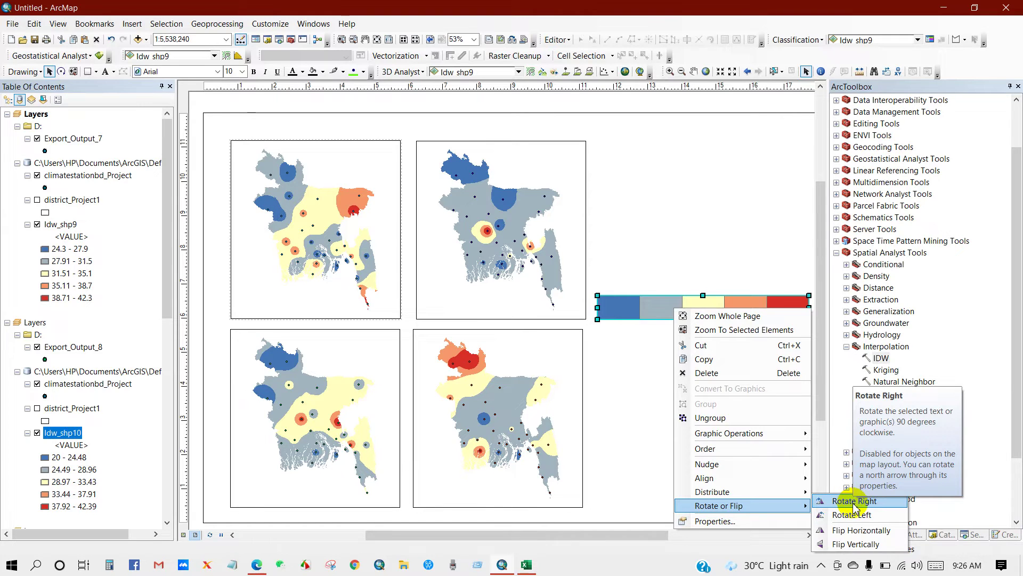
left_click(846, 530)
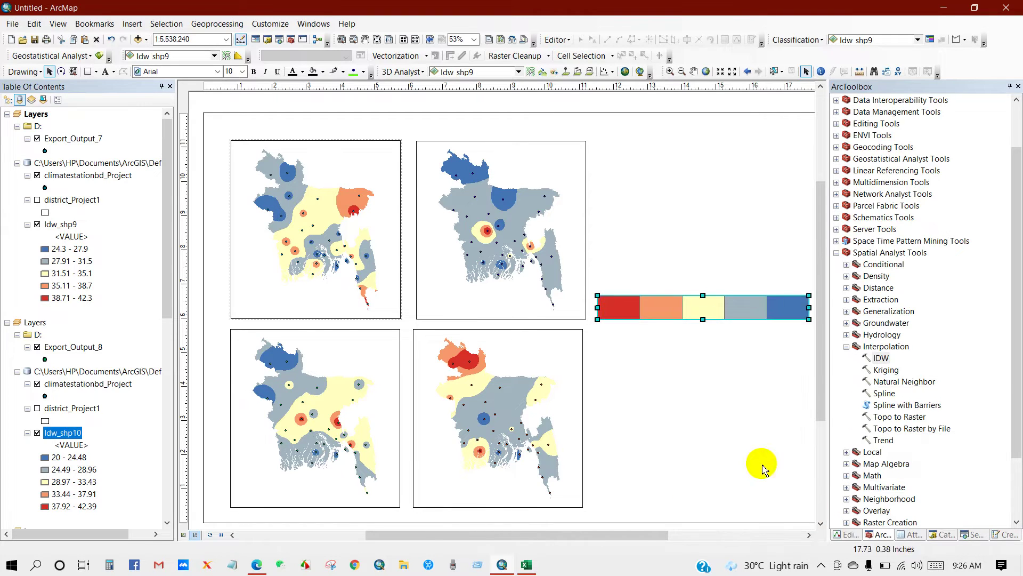
right_click(640, 316)
mouse_move(698, 510)
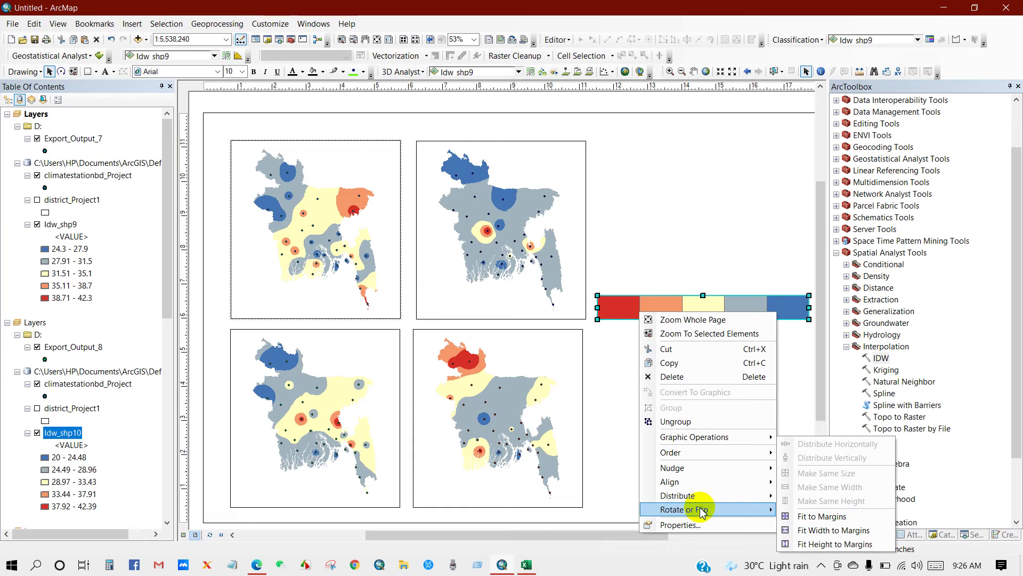
left_click(806, 502)
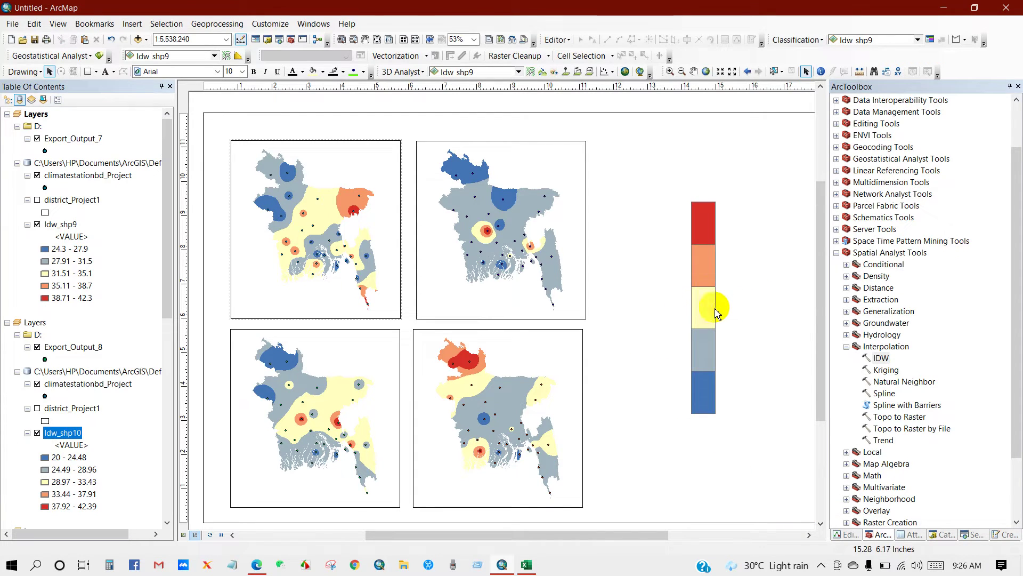
left_click_drag(704, 308, 640, 303)
left_click_drag(639, 408, 637, 492)
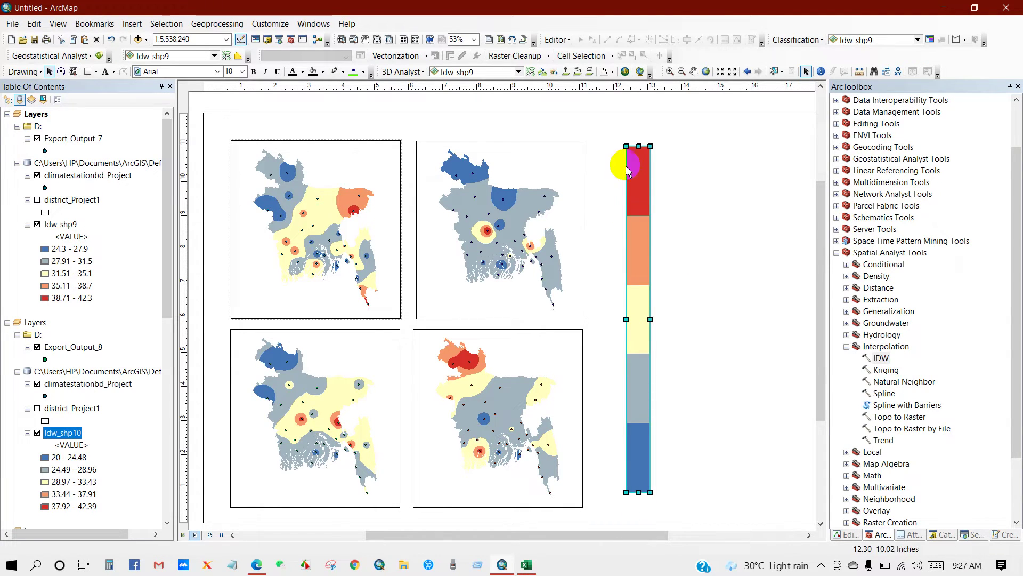
Step: Narrow the colour bar slightly, review the Idw layers' legend ranges, and bring up the Excel workbook
scroll(642, 328, "down", 1)
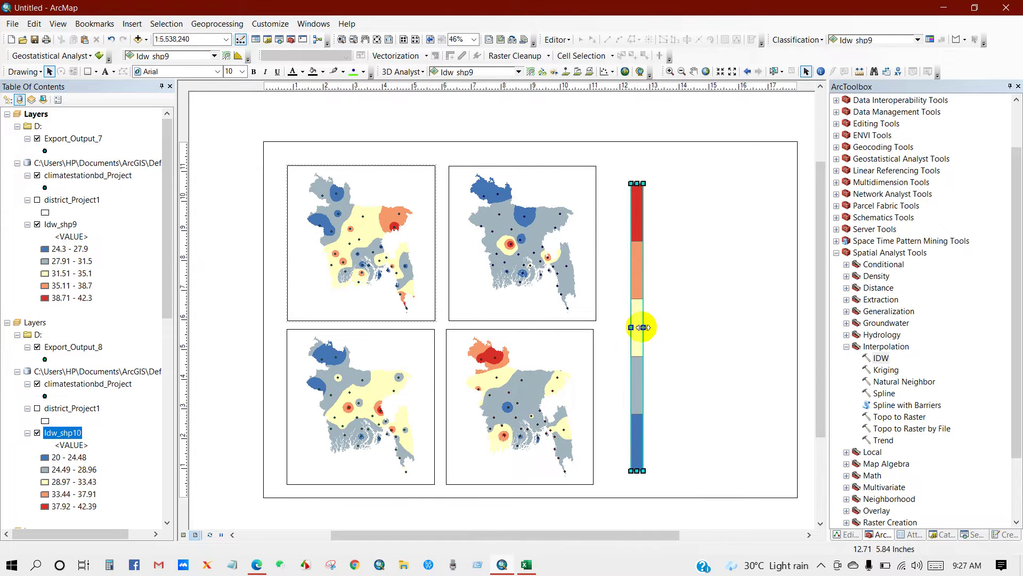
left_click_drag(639, 327, 625, 327)
left_click(691, 336)
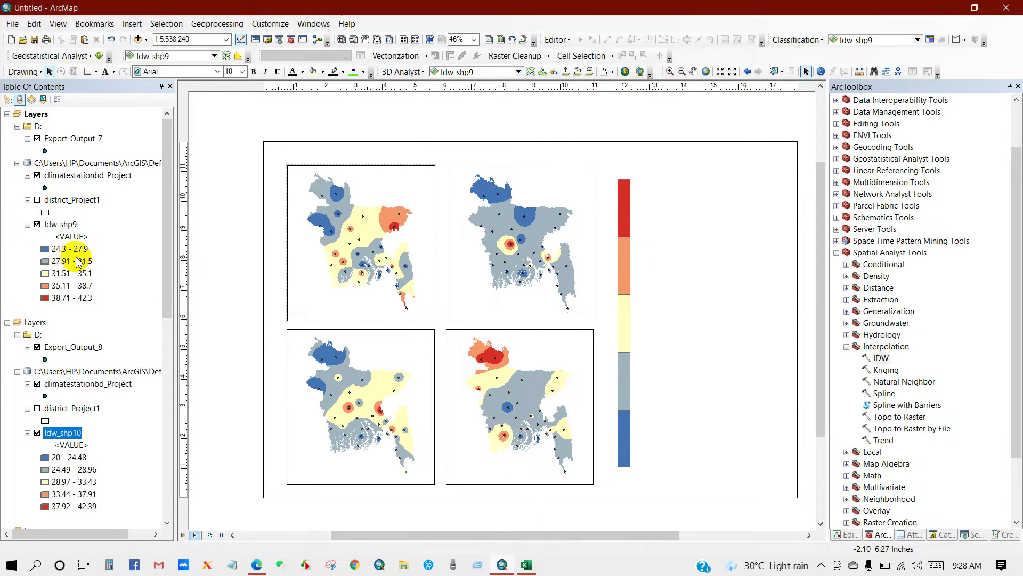
scroll(73, 296, "down", 5)
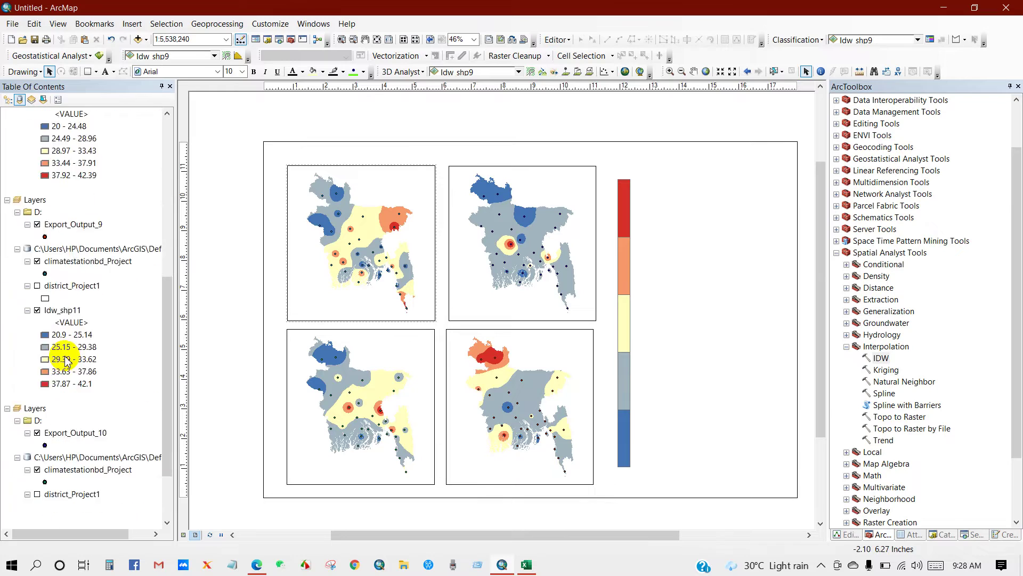
scroll(69, 368, "up", 5)
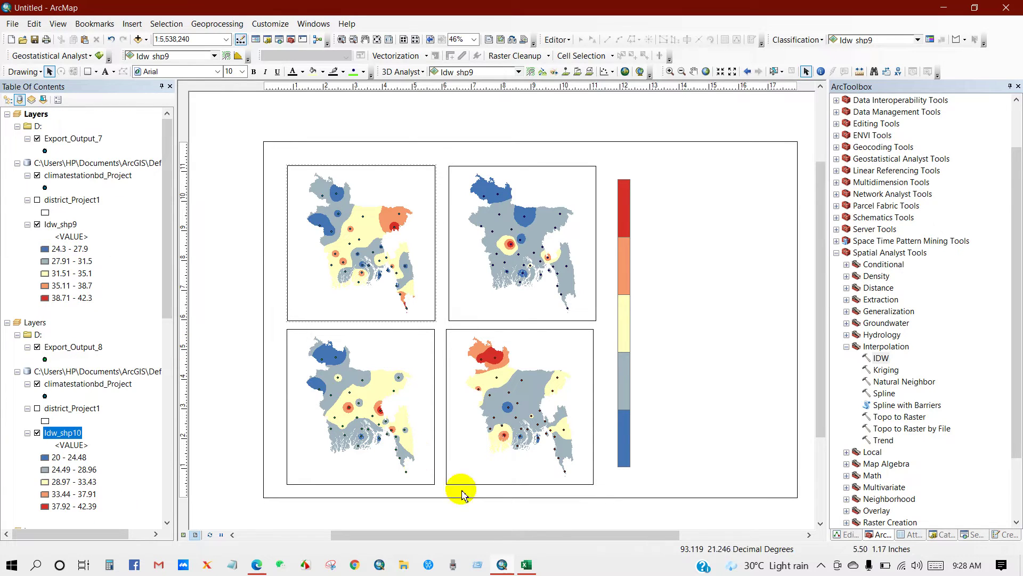
left_click(528, 566)
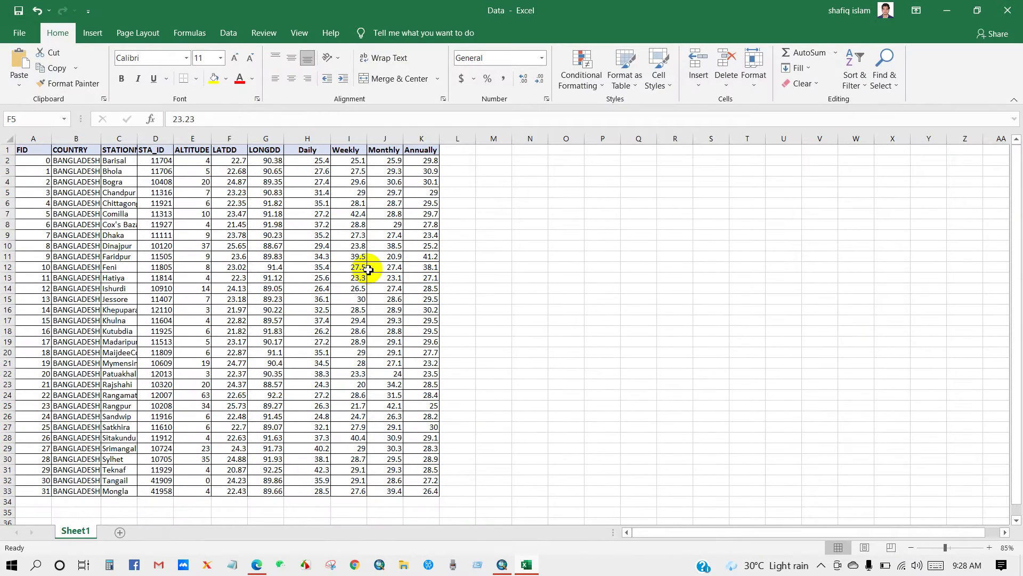
Step: Sort the station table ascending by the Daily column, expanding the selection to whole rows
left_click(306, 153)
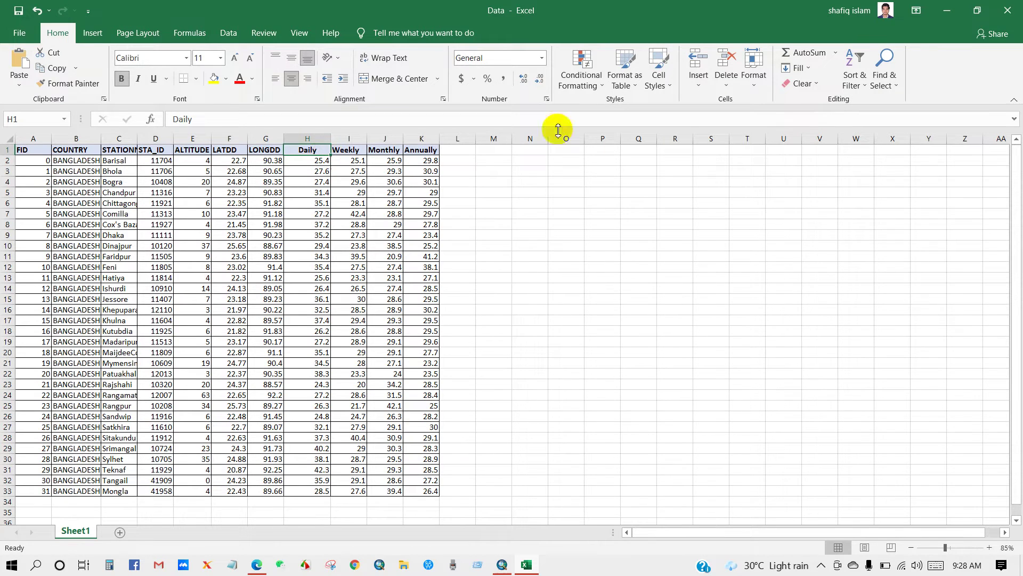
left_click(868, 85)
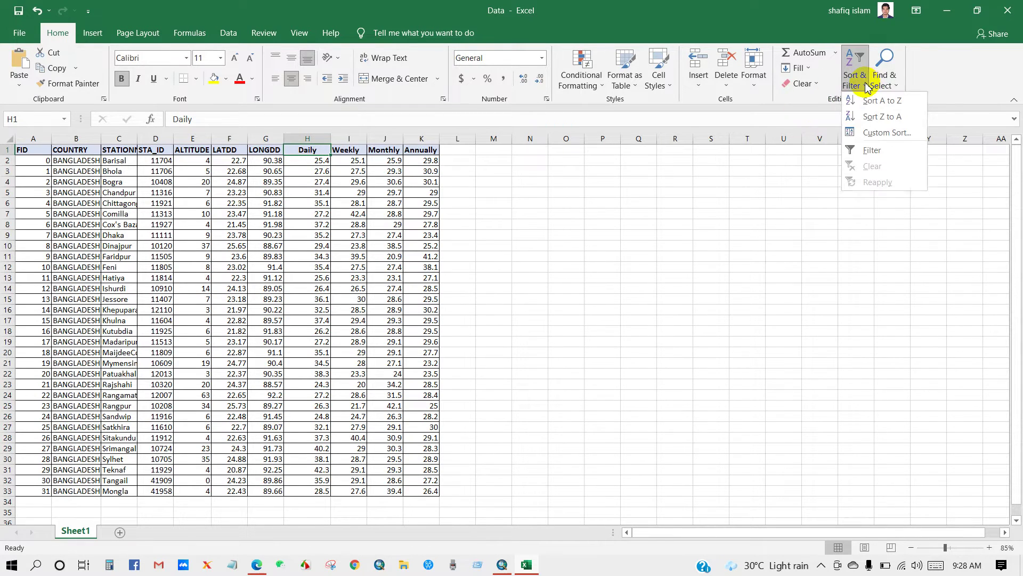
left_click(864, 83)
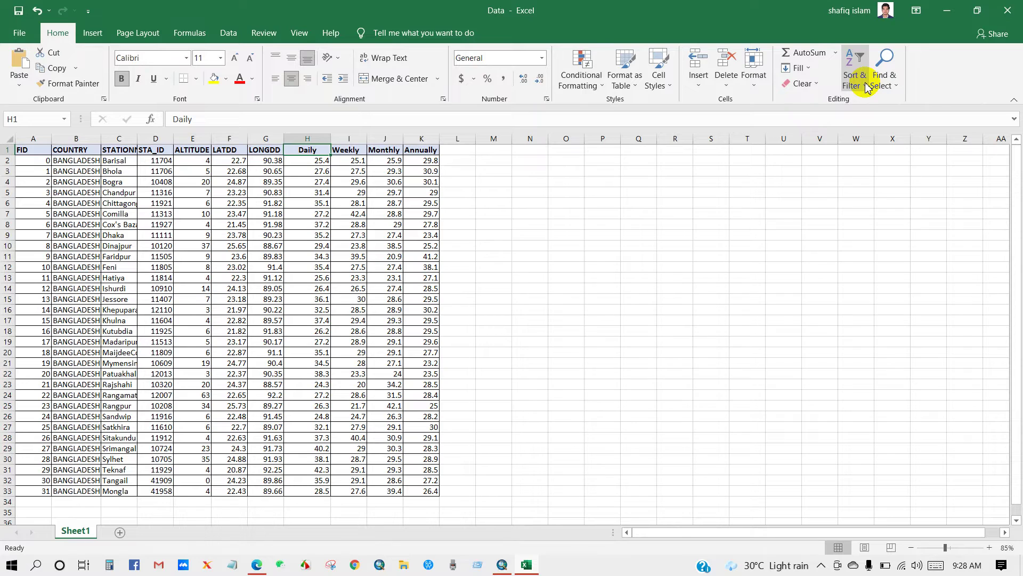
left_click(325, 135)
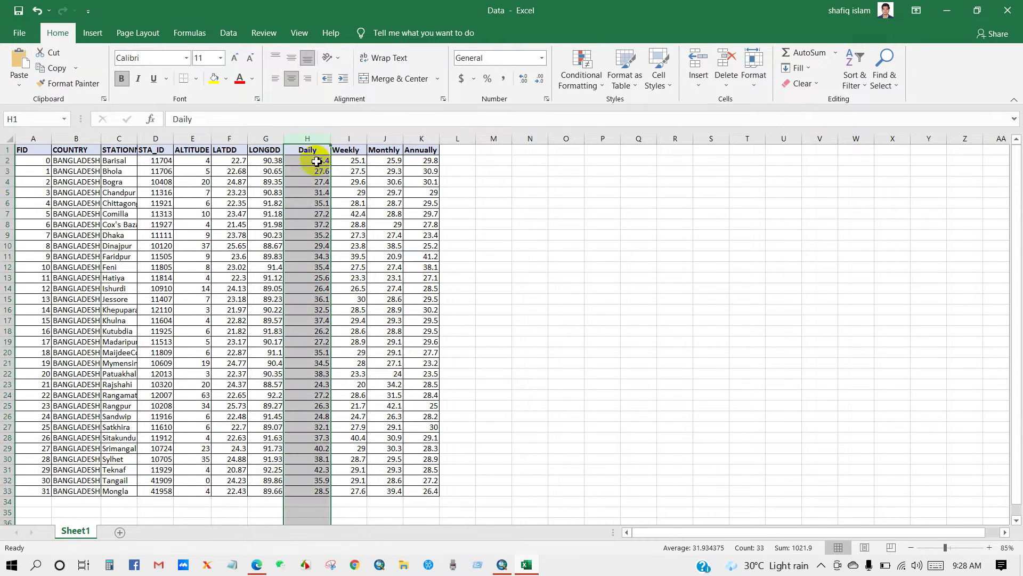
left_click(857, 81)
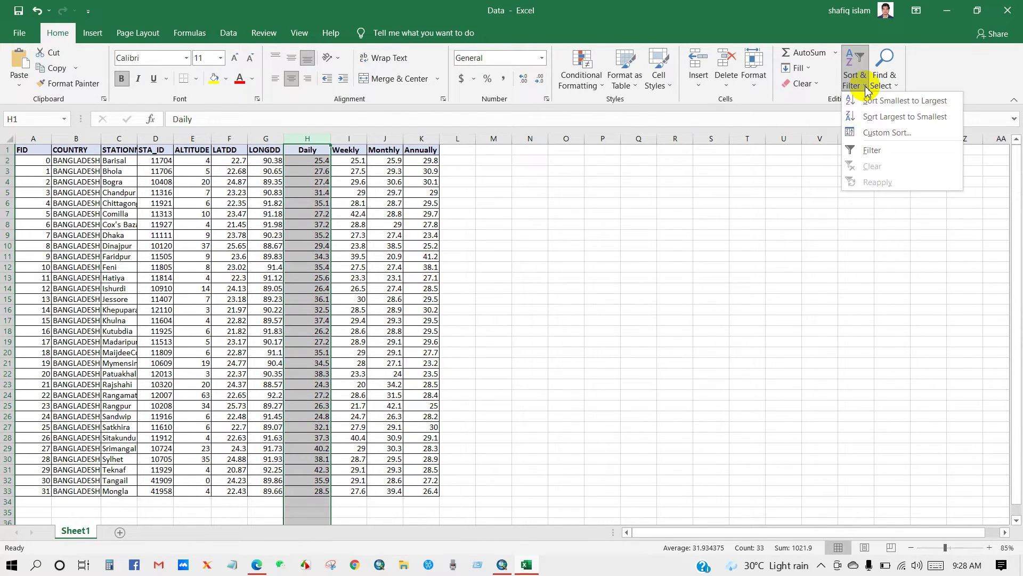
left_click(888, 102)
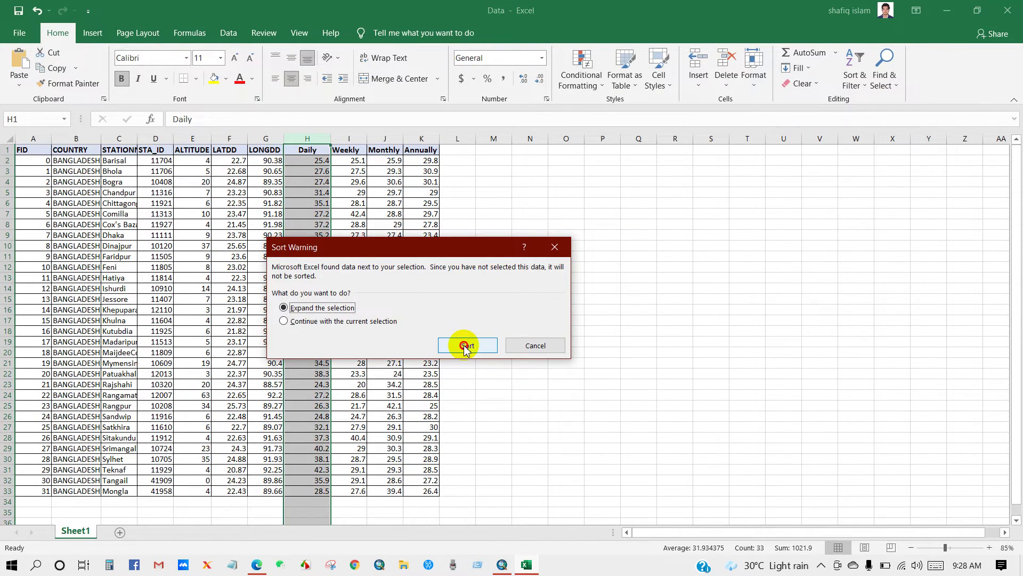
left_click(465, 345)
left_click(323, 162)
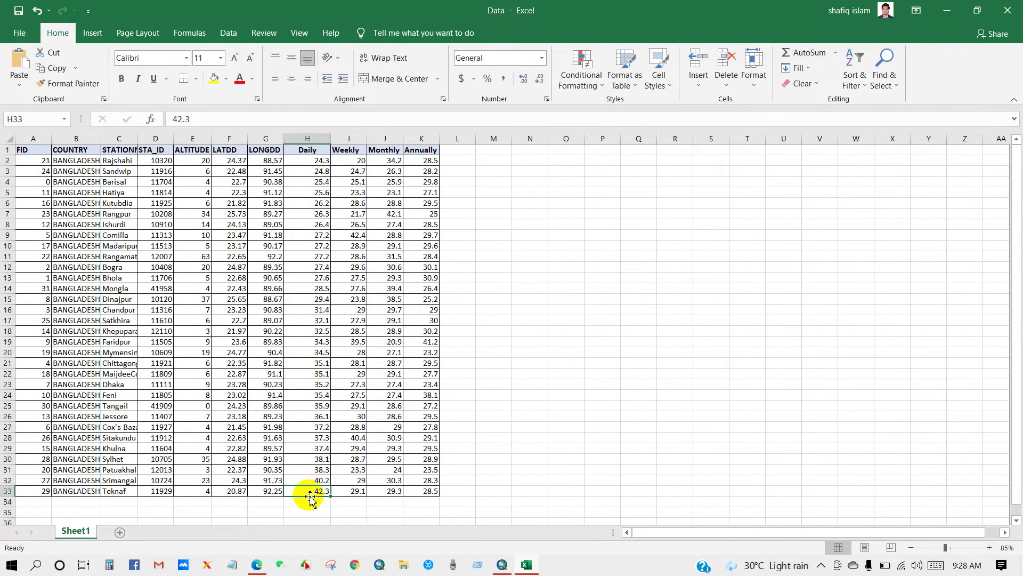
Step: Sort all station rows by the Weekly column, smallest to largest (top value 42.4)
left_click(355, 152)
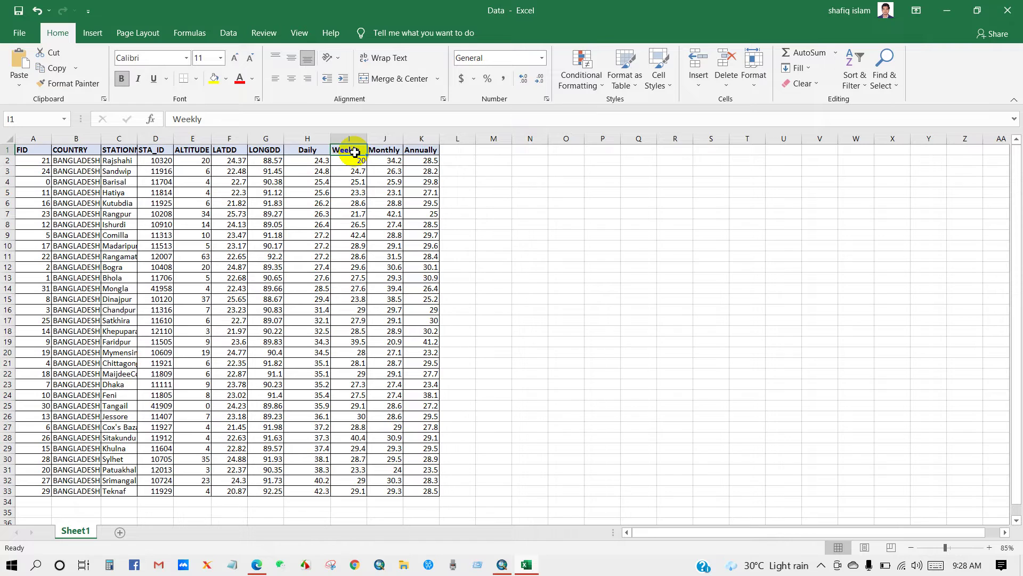
left_click(348, 140)
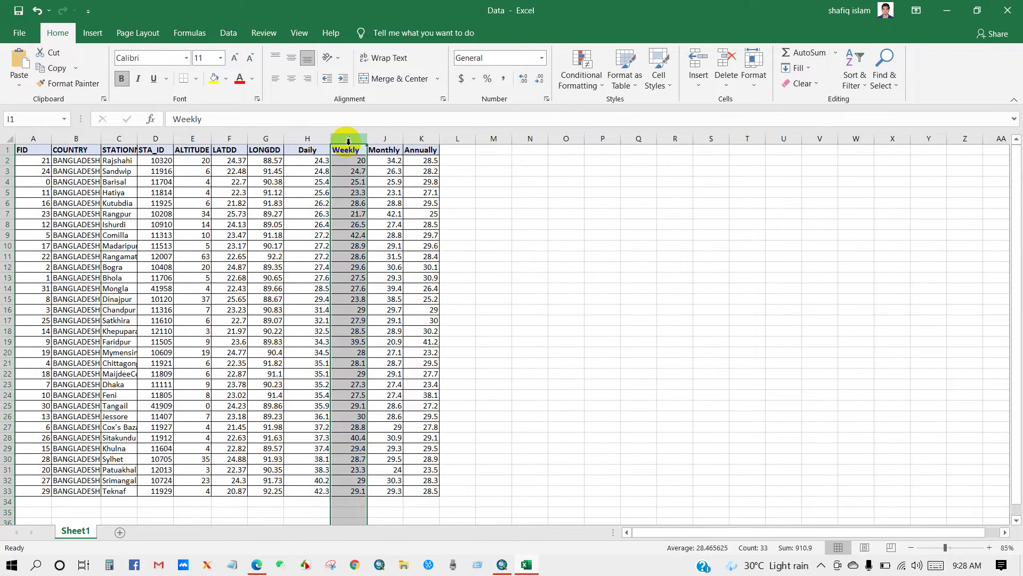
left_click(864, 85)
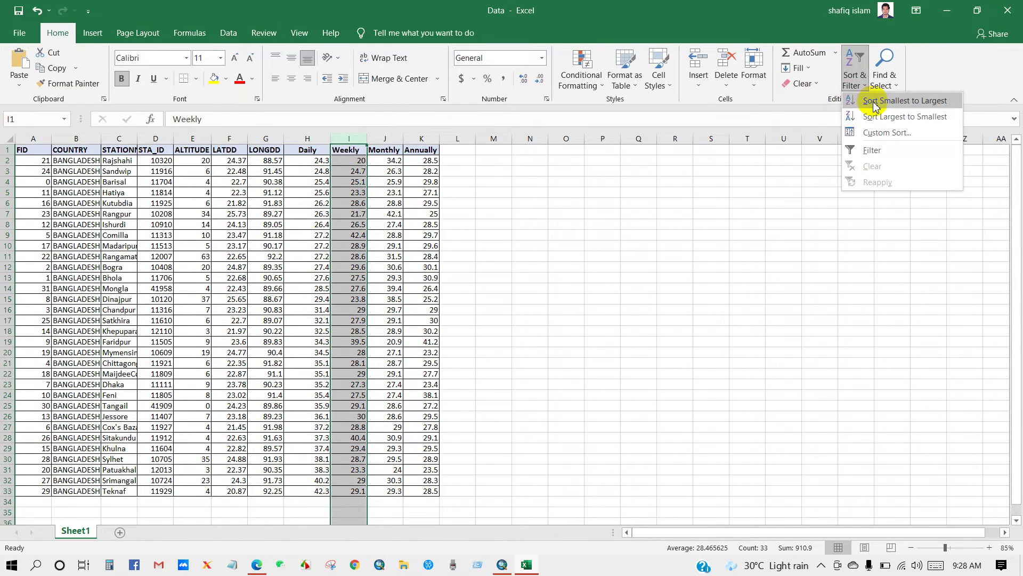
left_click(870, 98)
left_click(469, 346)
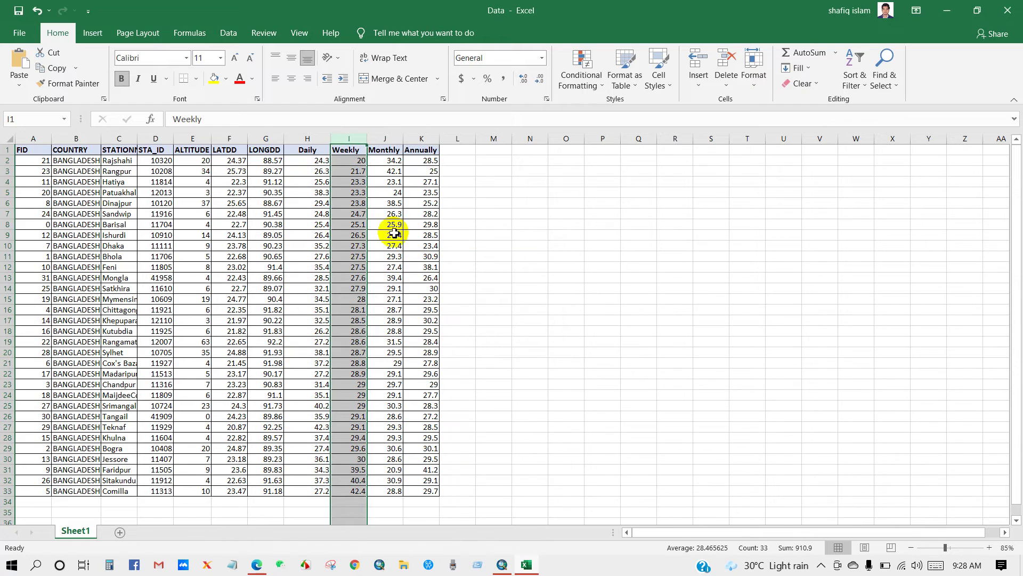
left_click(354, 493)
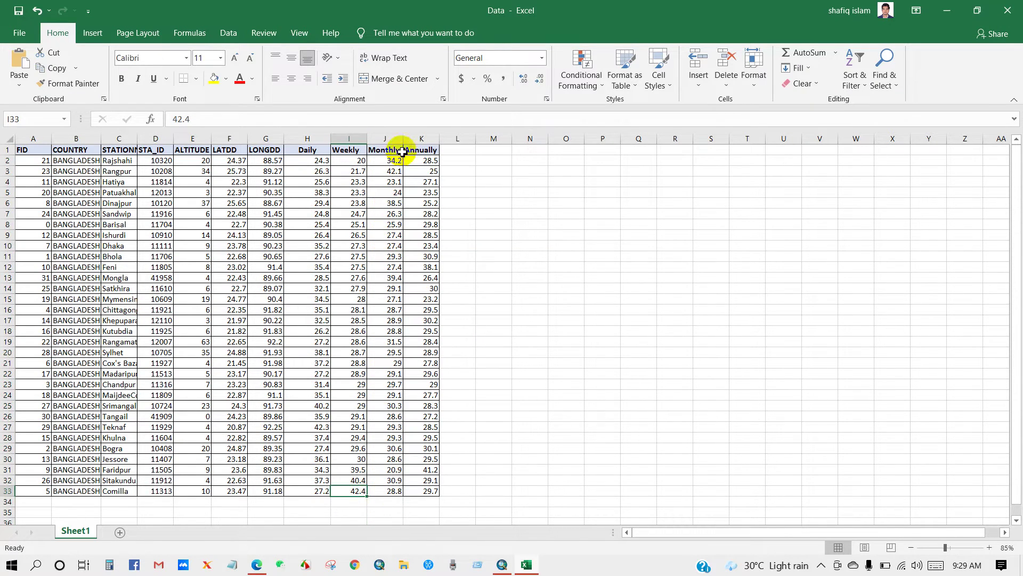
Step: Sort all station rows by the Monthly column, smallest to largest
left_click(392, 139)
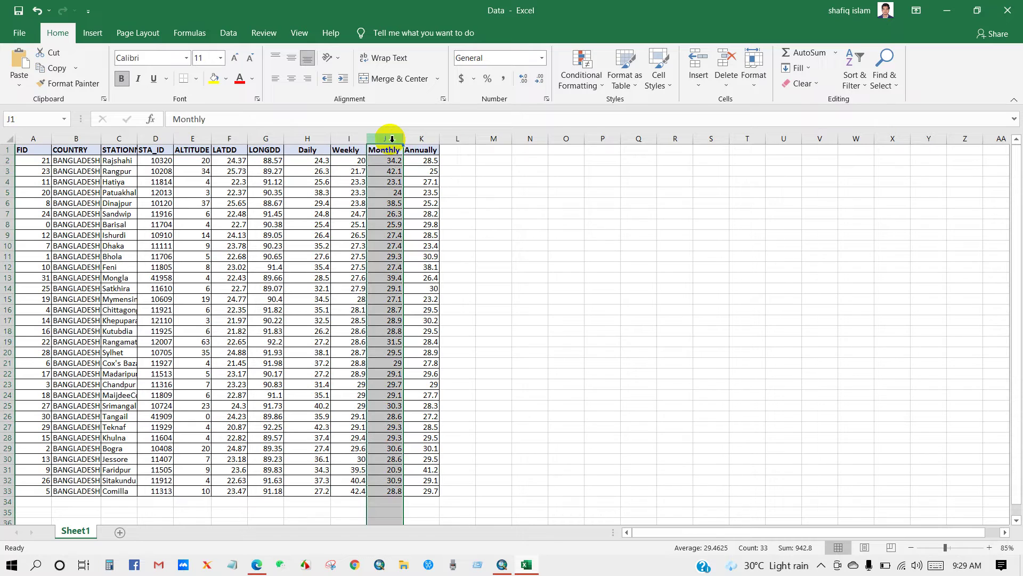
left_click(864, 88)
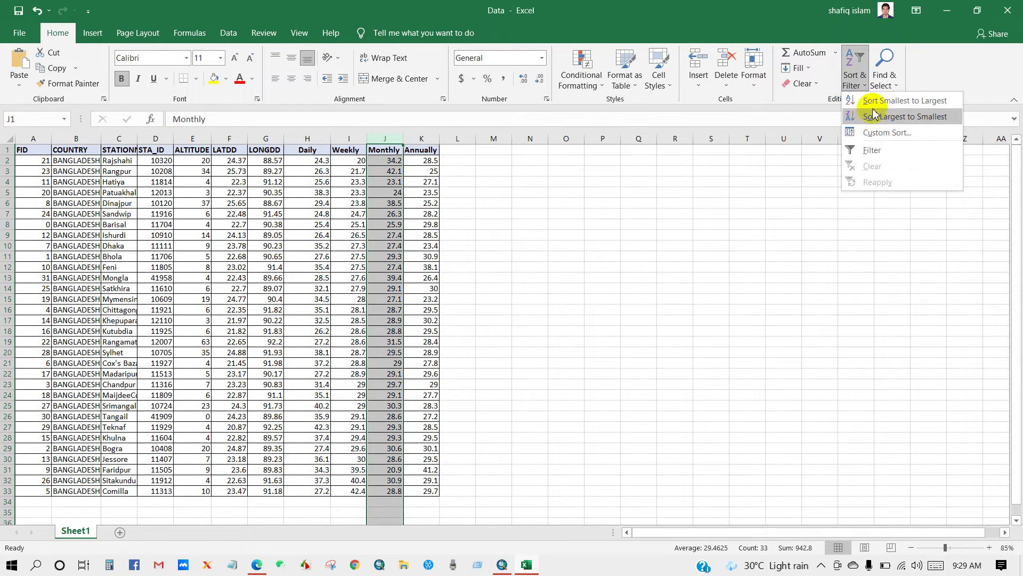
left_click(885, 101)
left_click(463, 346)
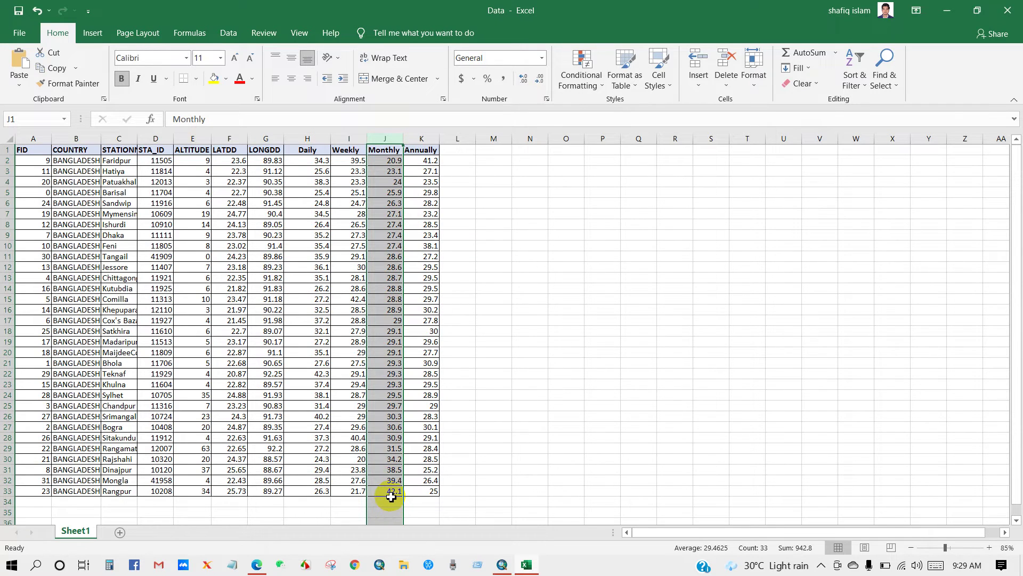
Step: Sort all rows ascending by Annually (23.2 to 41.2) and return to ArcMap
left_click(433, 138)
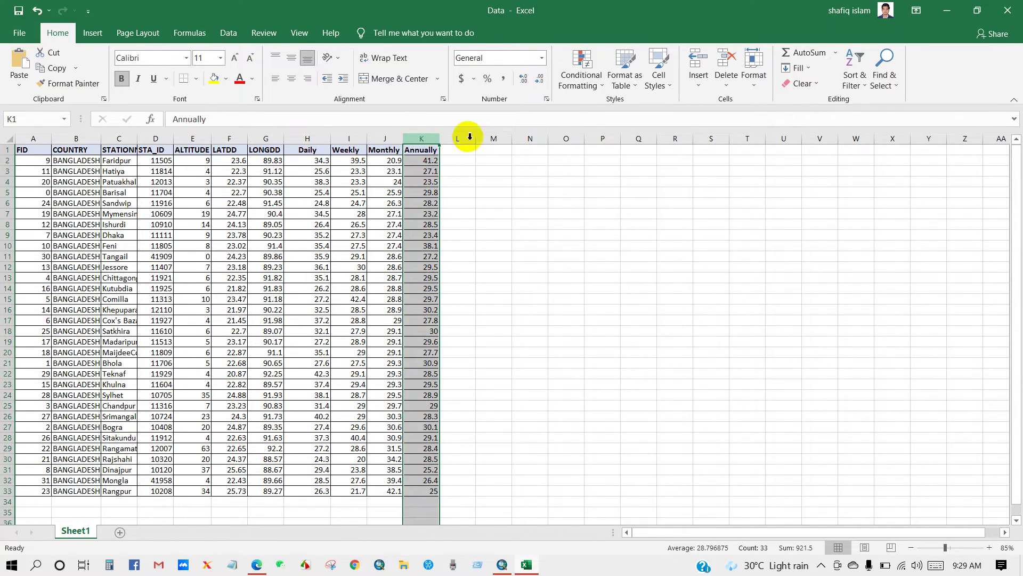
left_click(866, 86)
left_click(896, 116)
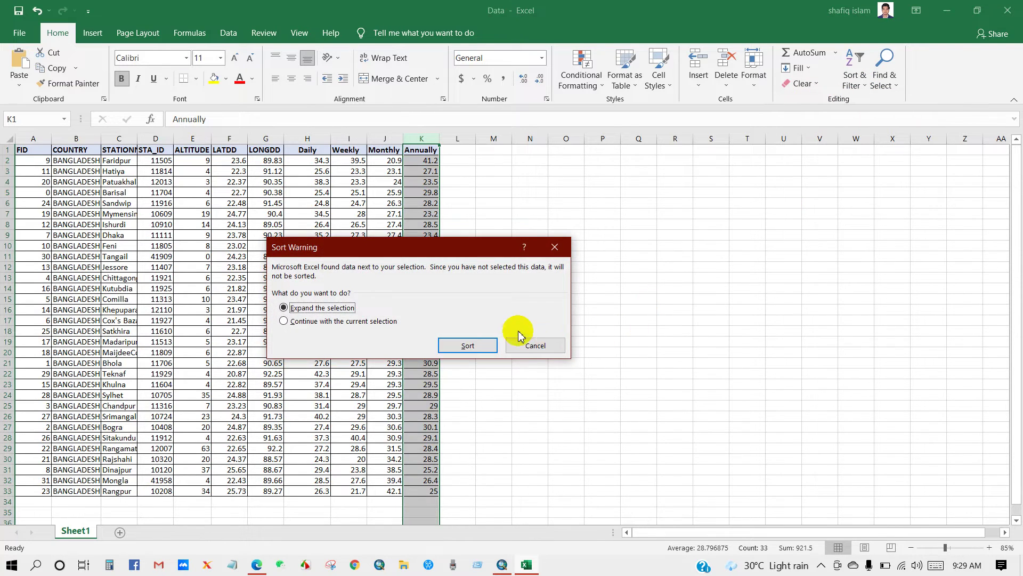
left_click(468, 346)
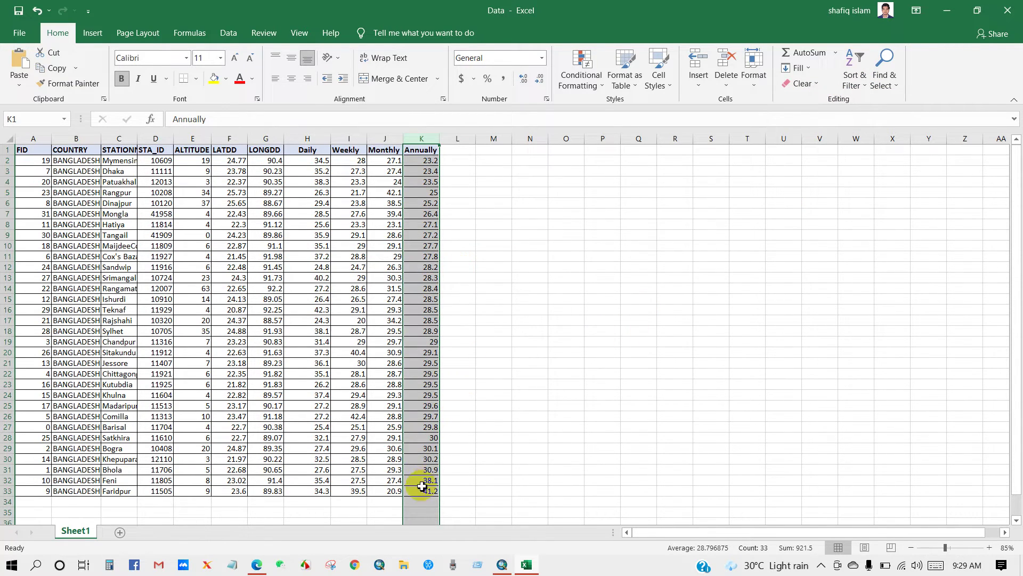
left_click(349, 319)
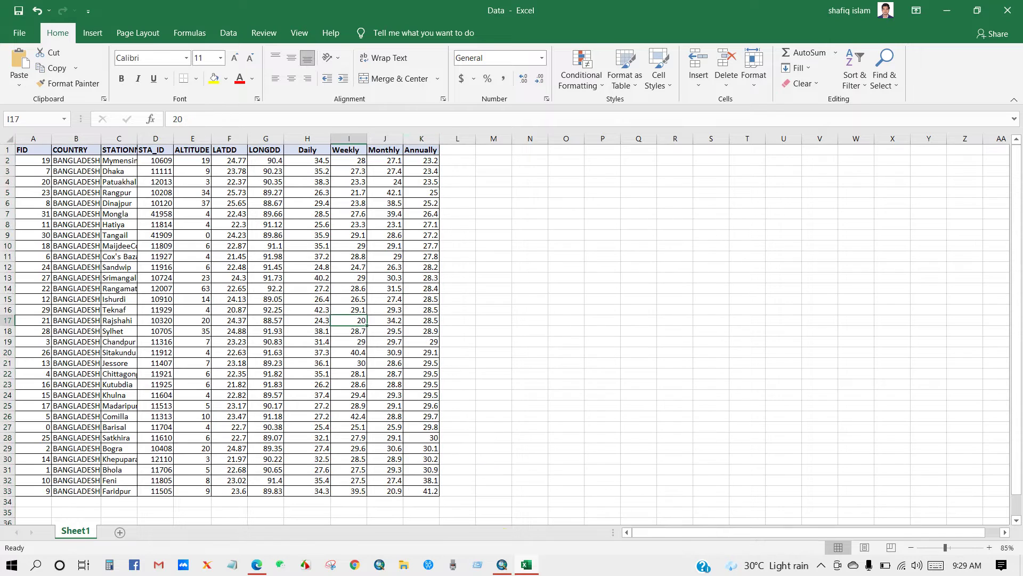
left_click(504, 566)
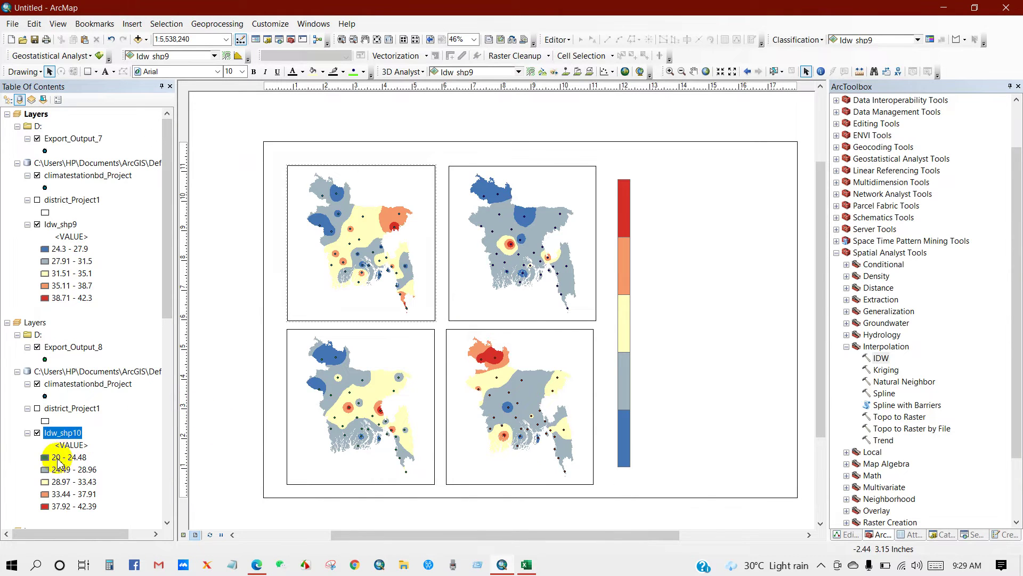
left_click(60, 459)
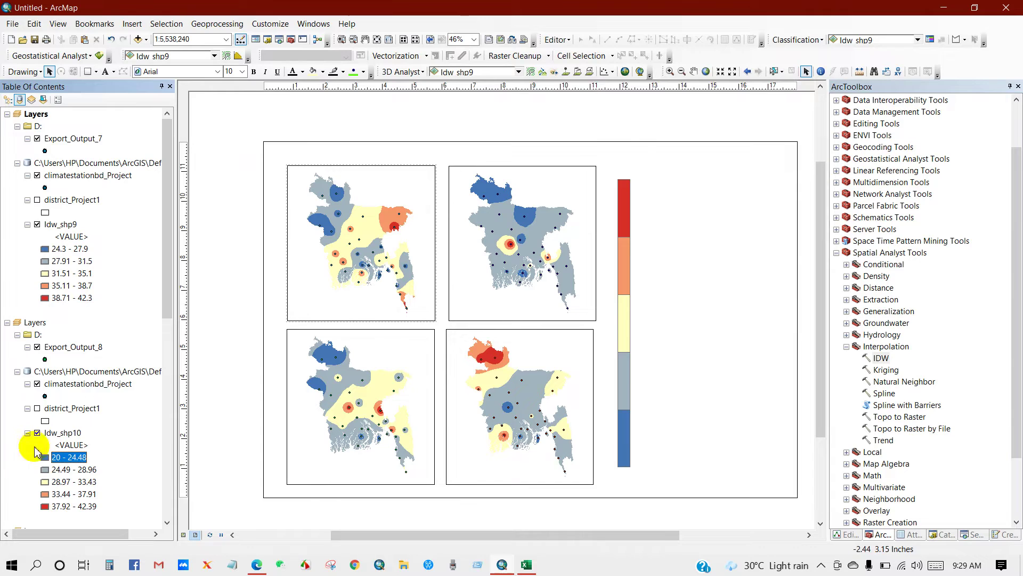
left_click(166, 274)
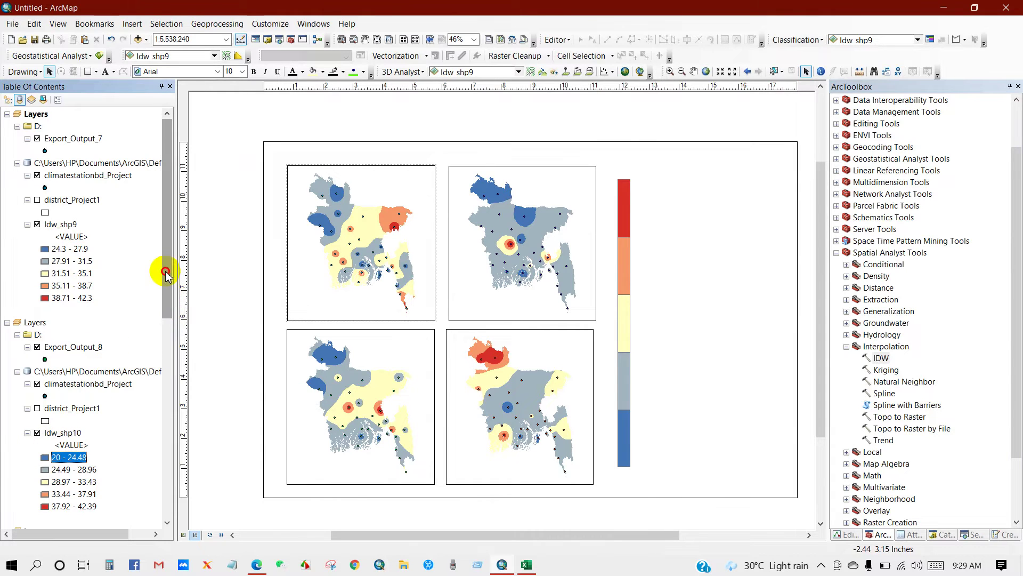
left_click(87, 507)
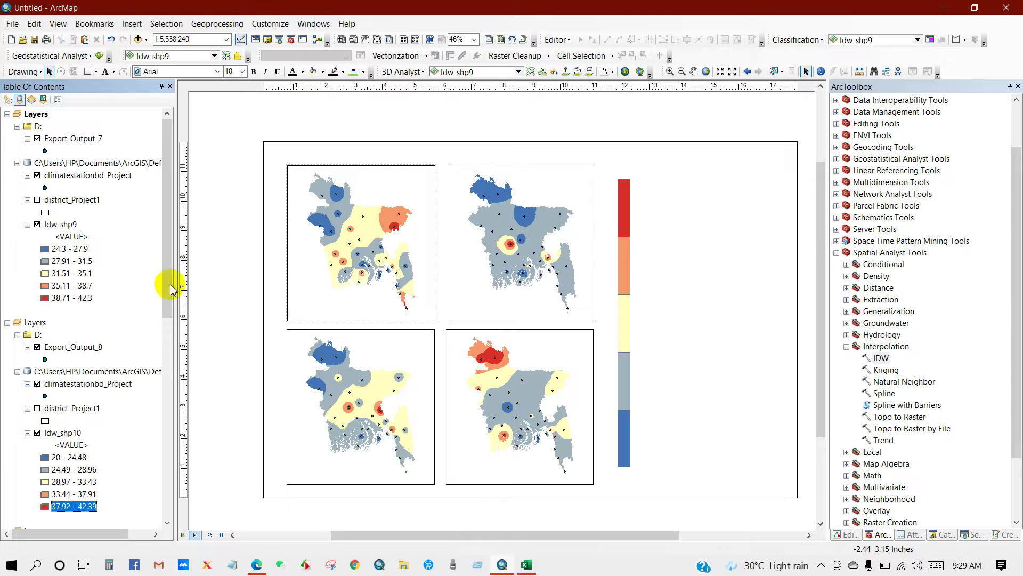
left_click_drag(170, 288, 142, 297)
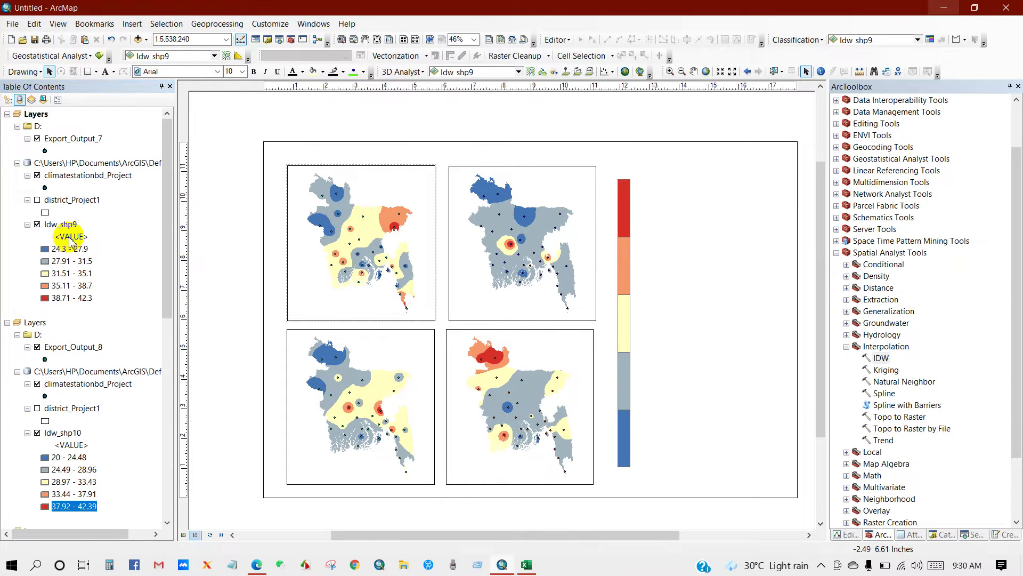
Step: Give Idw_shp9 manual class breaks at 25, 30, 35 and 40
right_click(61, 226)
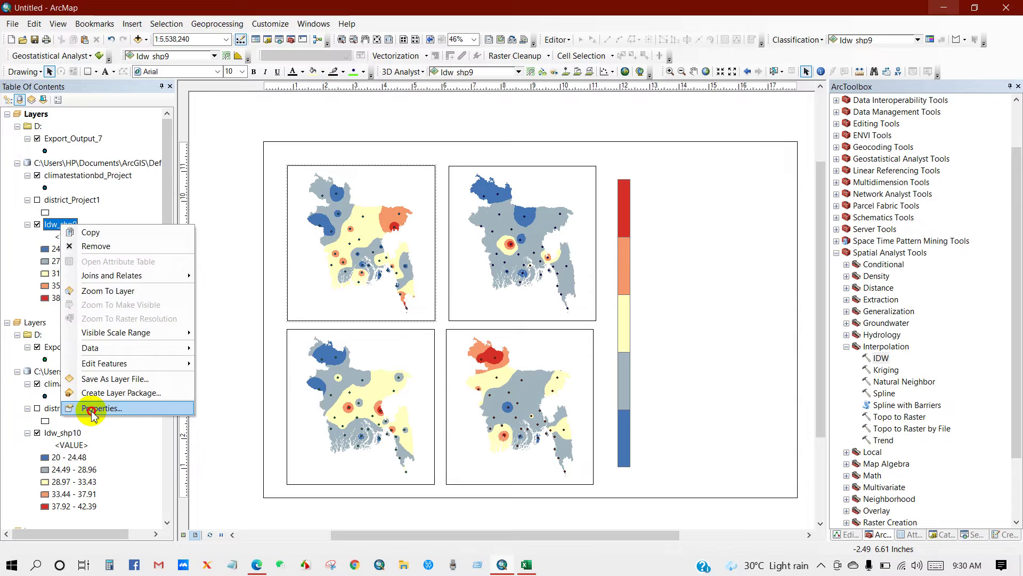
left_click(141, 407)
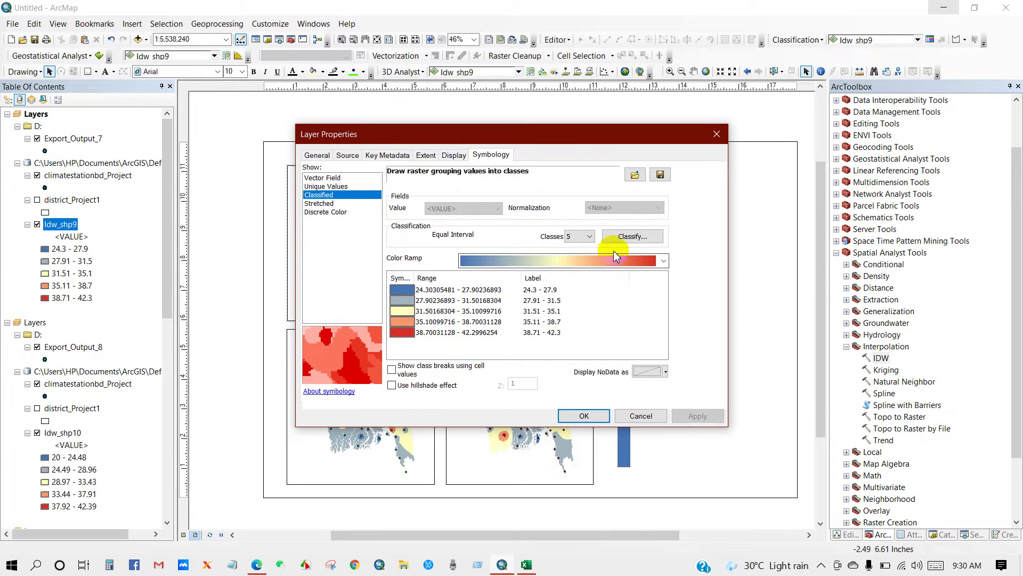
left_click(634, 236)
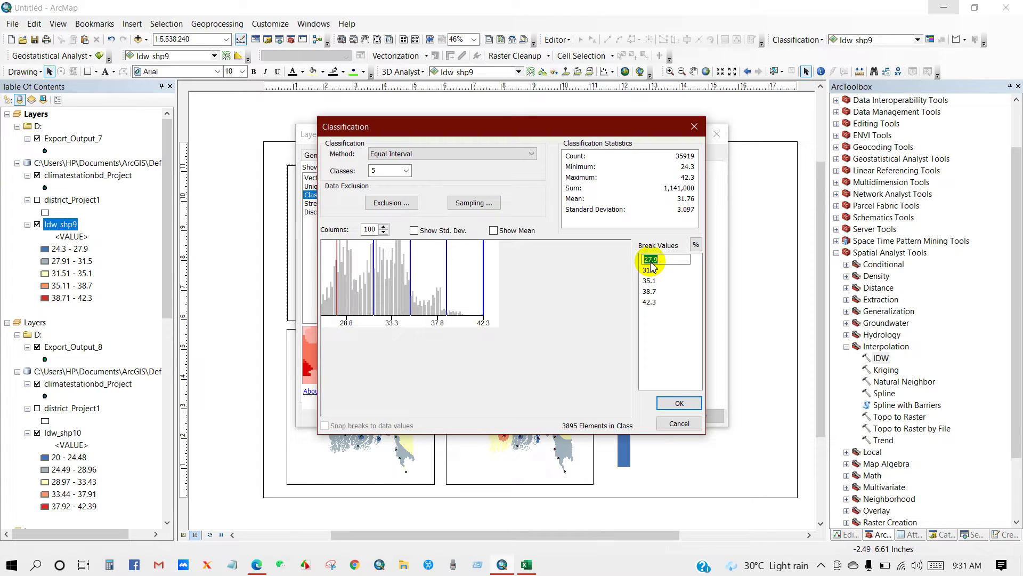
key("Return")
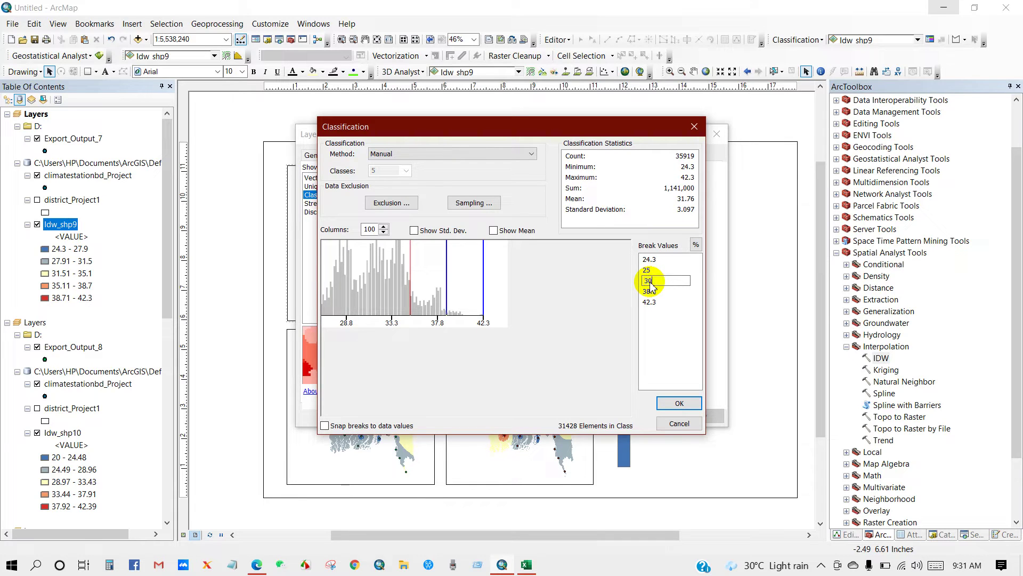
key("Return")
left_click(651, 292)
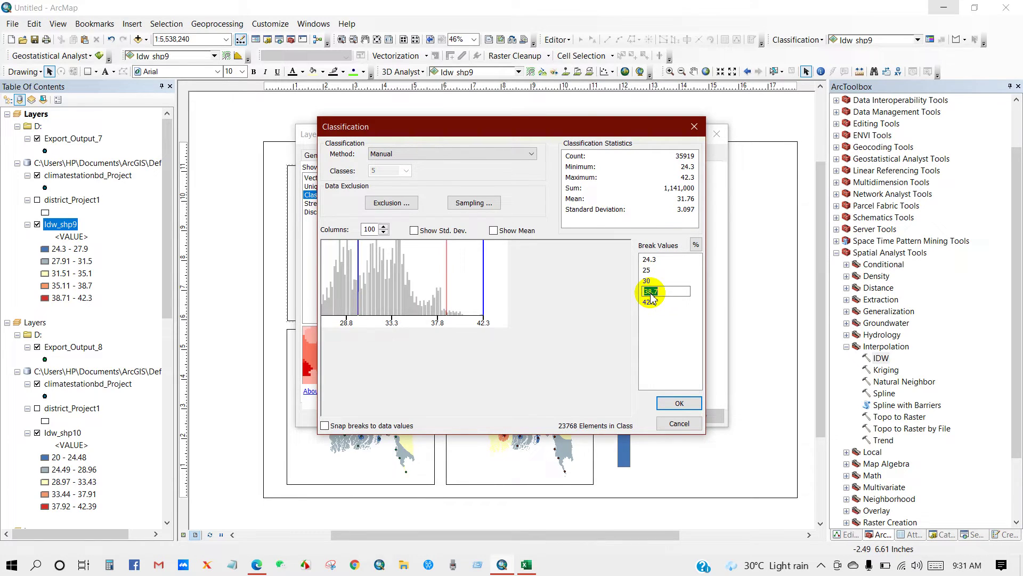
key("Return")
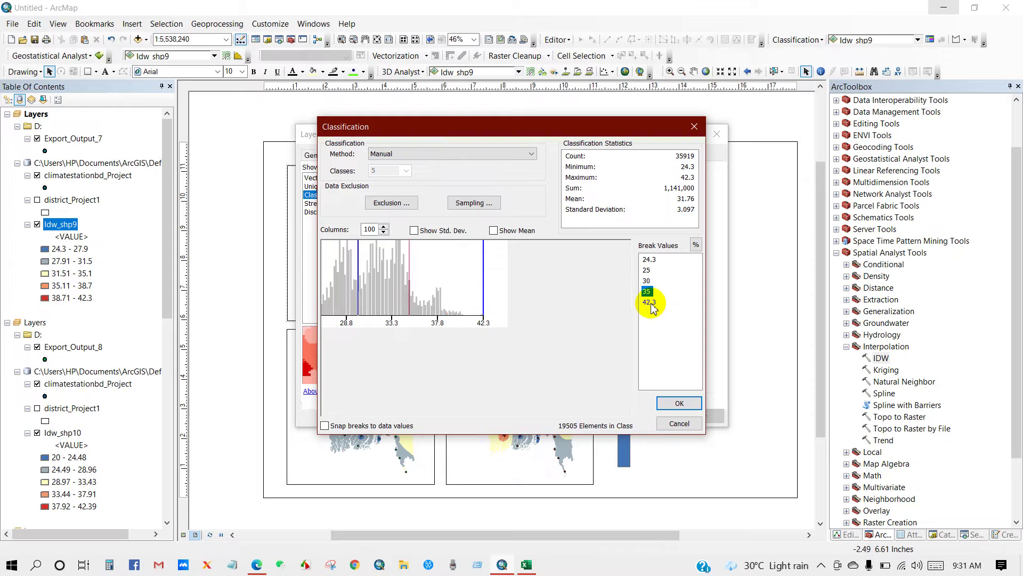
left_click(651, 302)
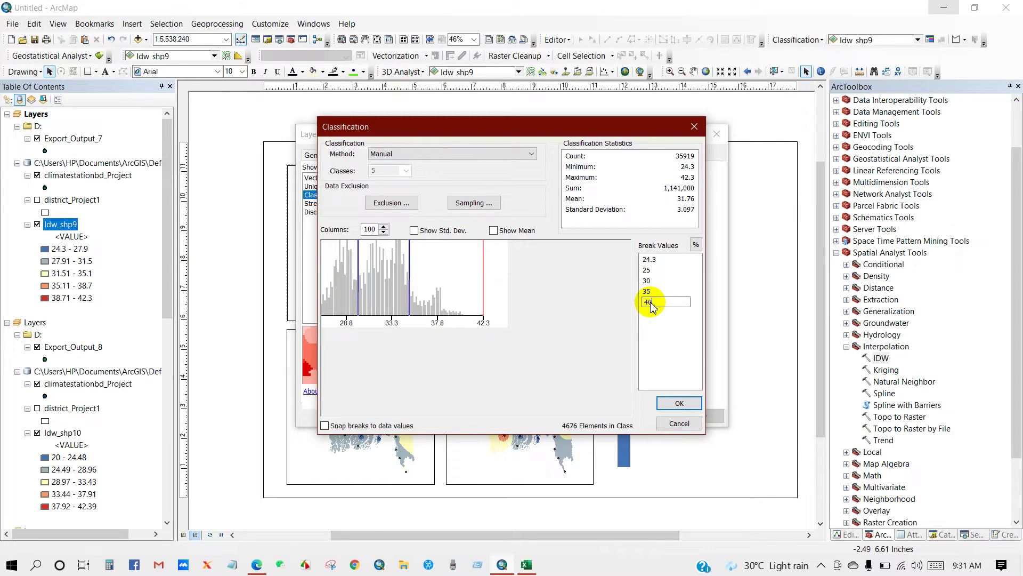
key("Return")
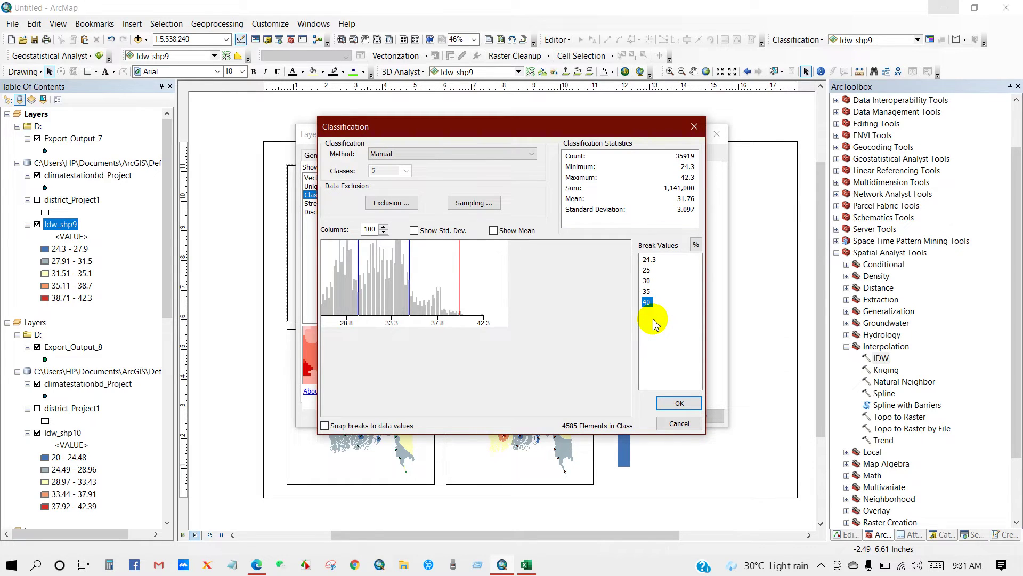
left_click(679, 403)
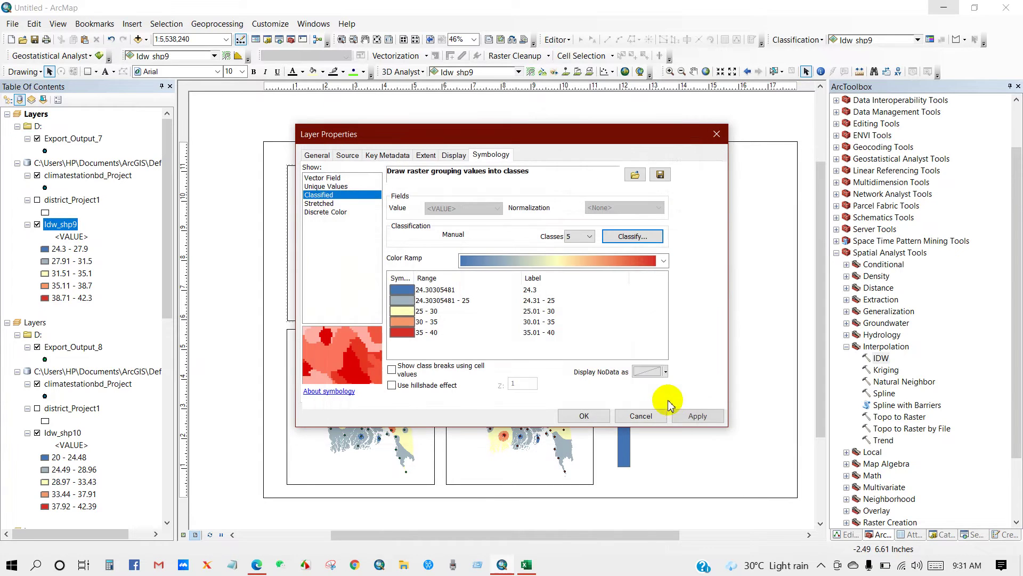
left_click(585, 415)
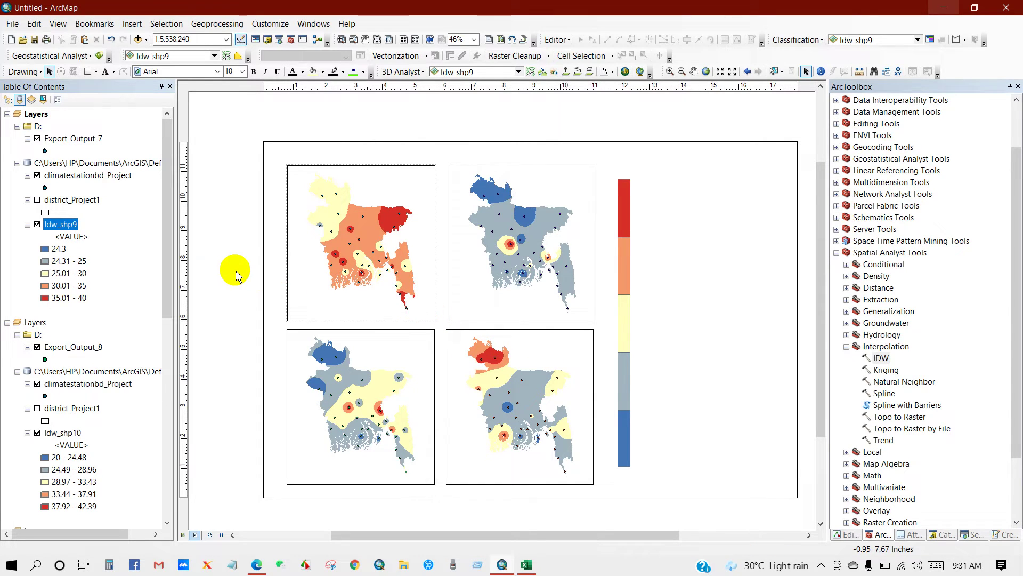
Step: Raise Idw_shp9's top class break from 40 to 45
right_click(61, 224)
left_click(137, 409)
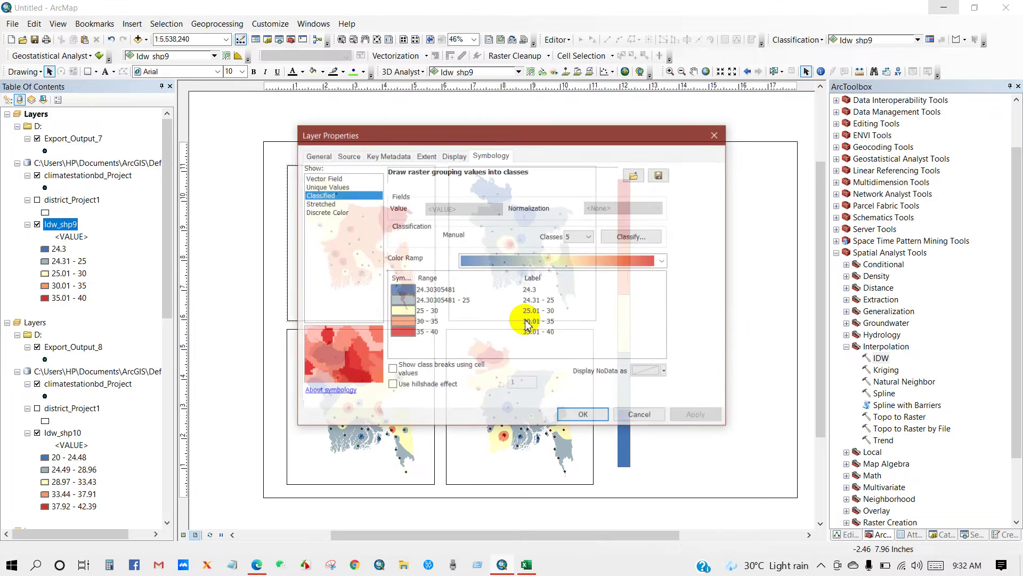
left_click(631, 236)
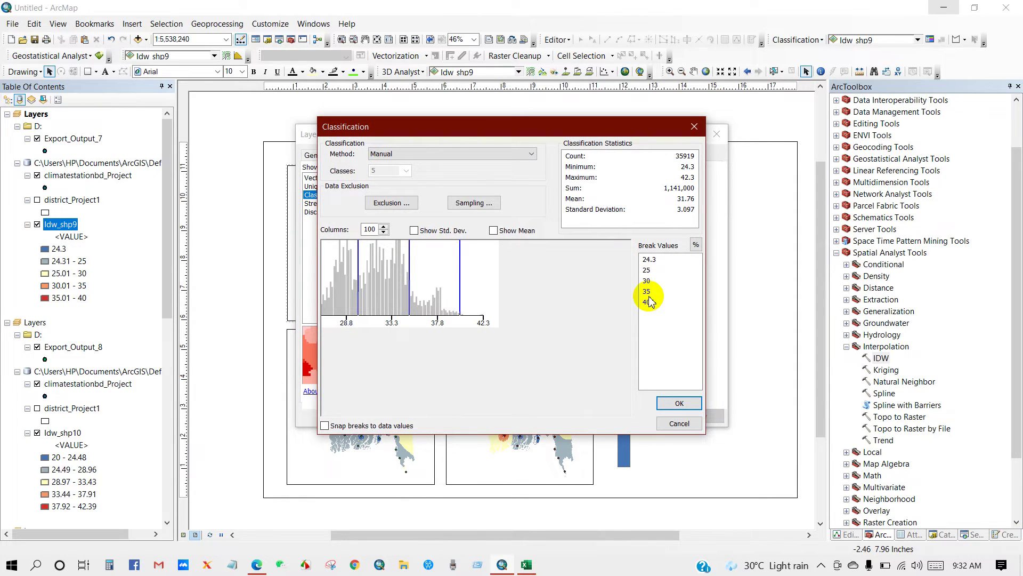
left_click(647, 303)
type("4")
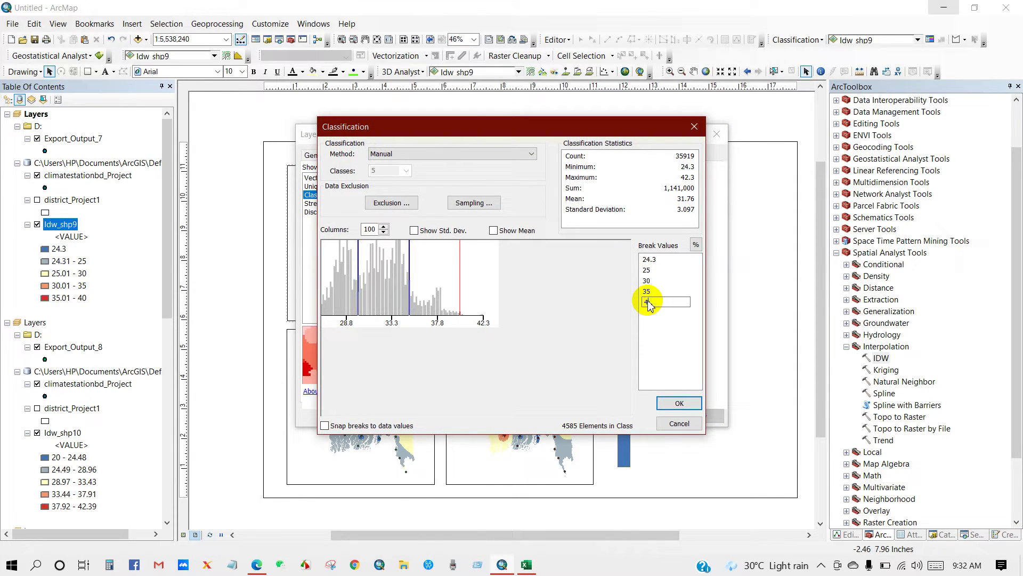
type("5")
left_click(655, 349)
left_click(668, 404)
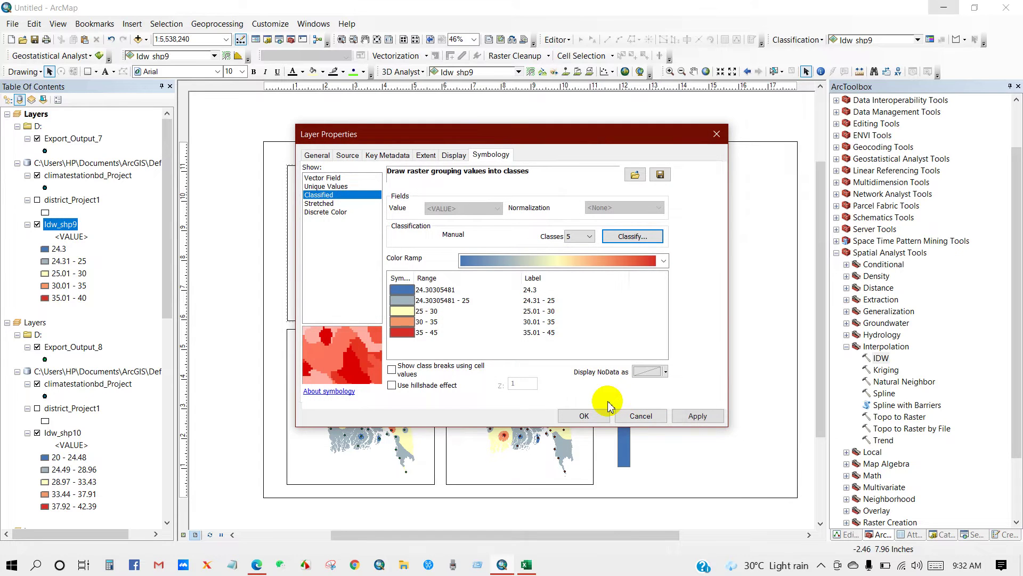
left_click(582, 415)
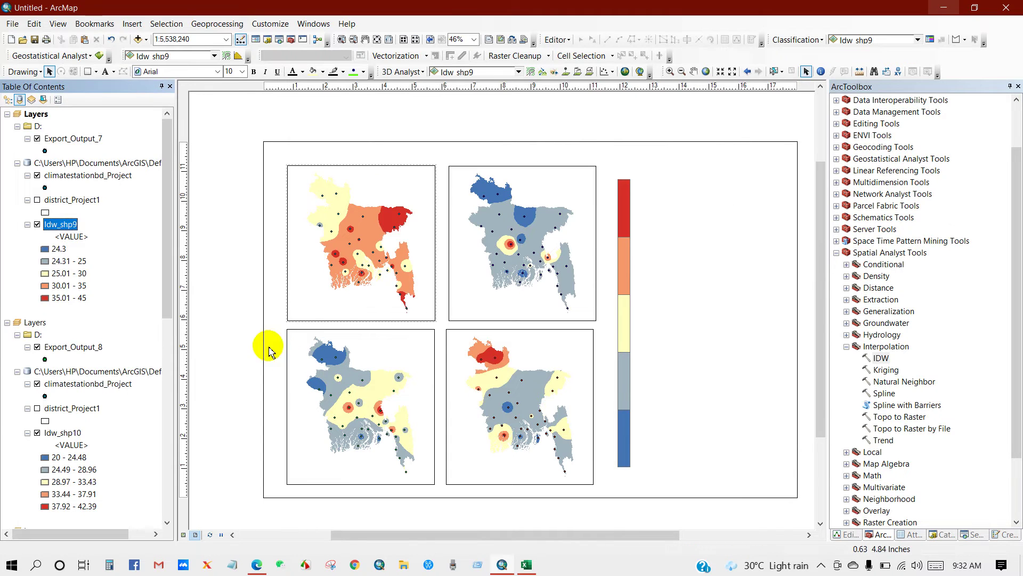
Step: Set Idw_shp10's manual break values to 20, 25, 30, 35 and 45
scroll(65, 286, "down", 4)
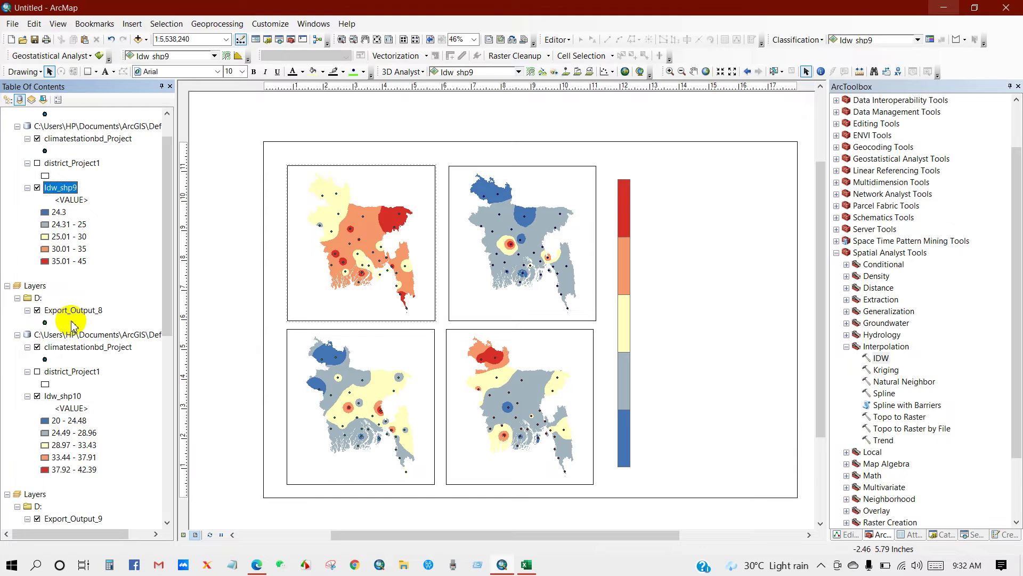
right_click(64, 287)
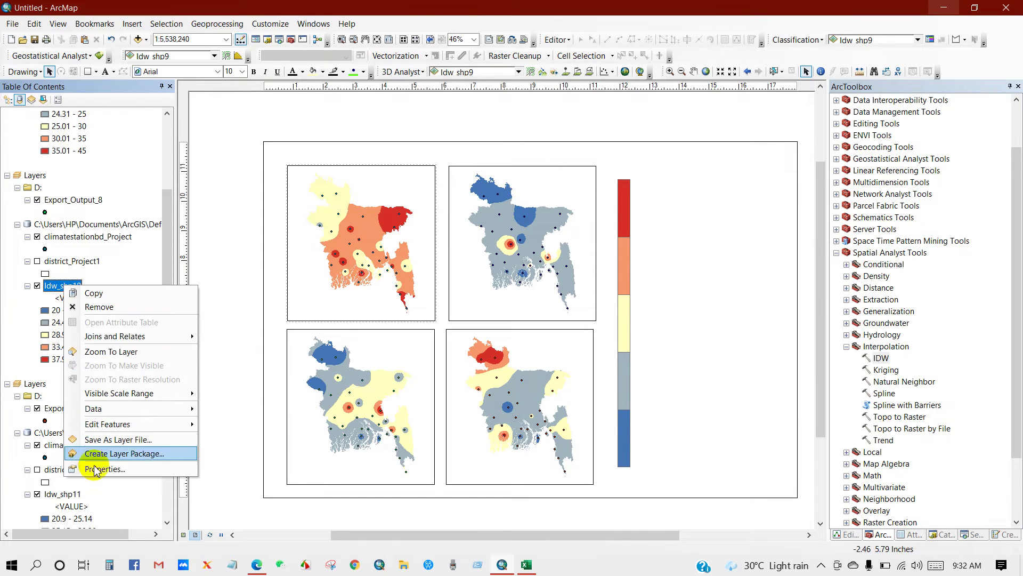
left_click(86, 465)
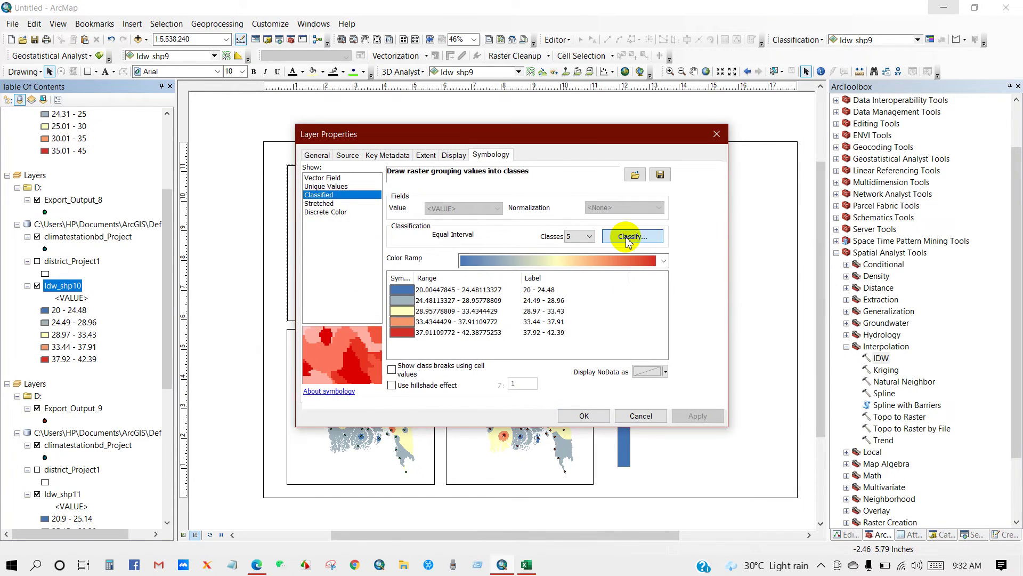
left_click(629, 240)
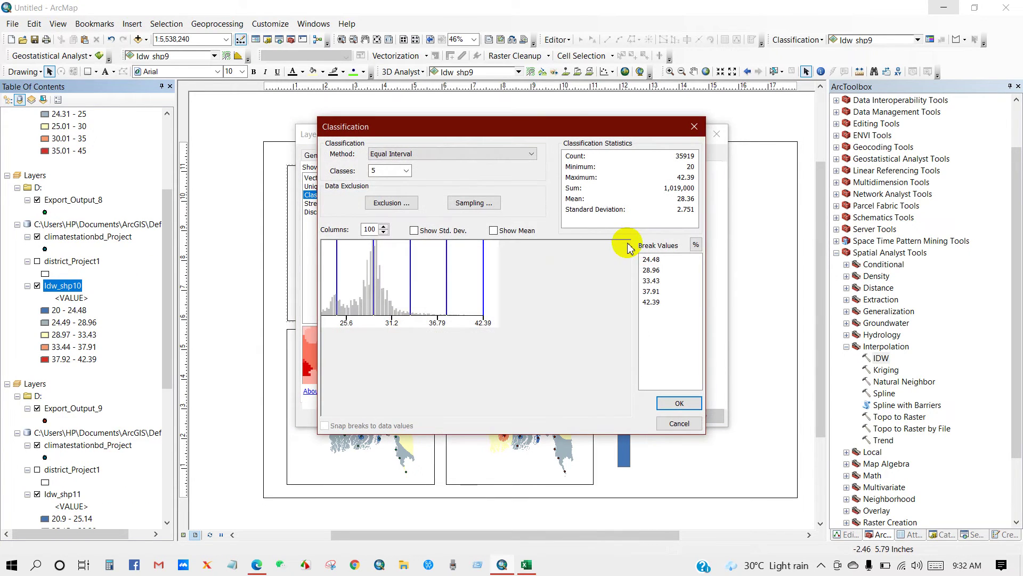
left_click(655, 271)
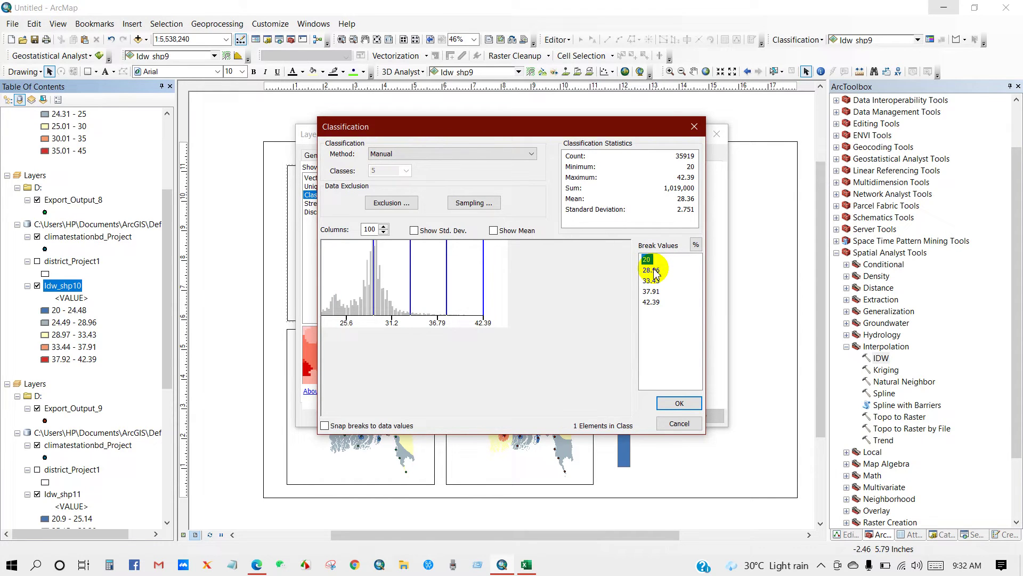
type("25")
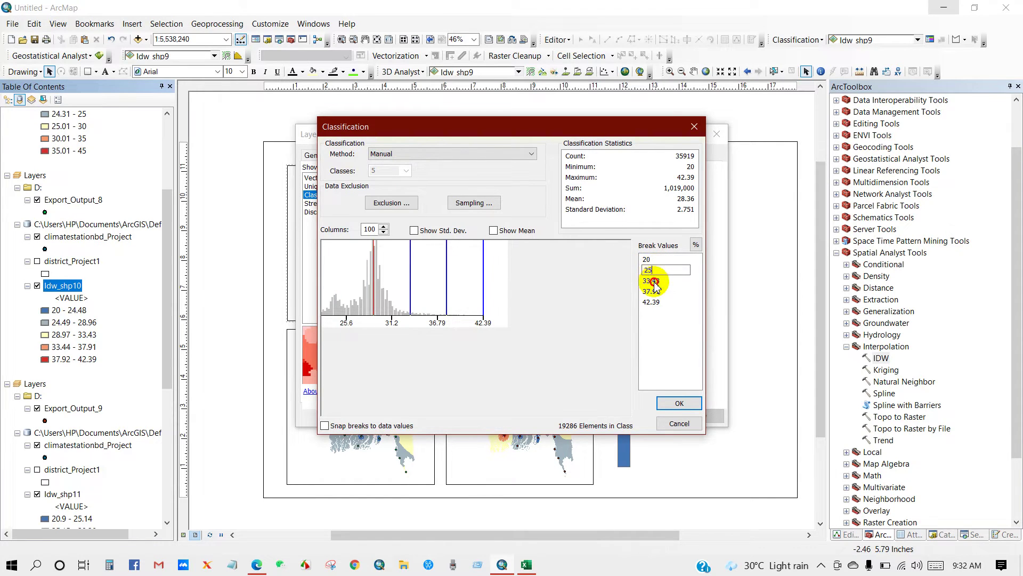
left_click(654, 282)
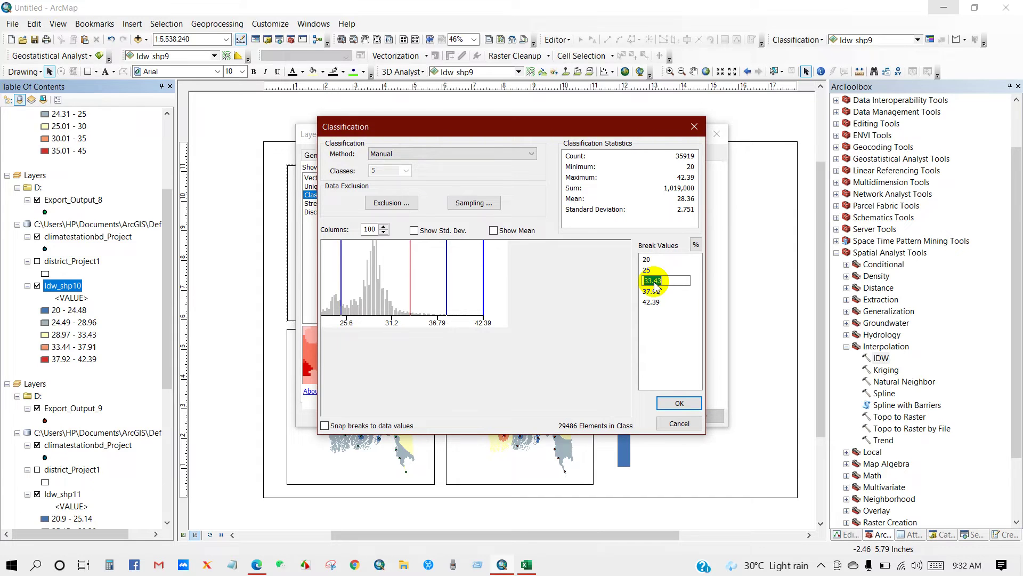
type("30")
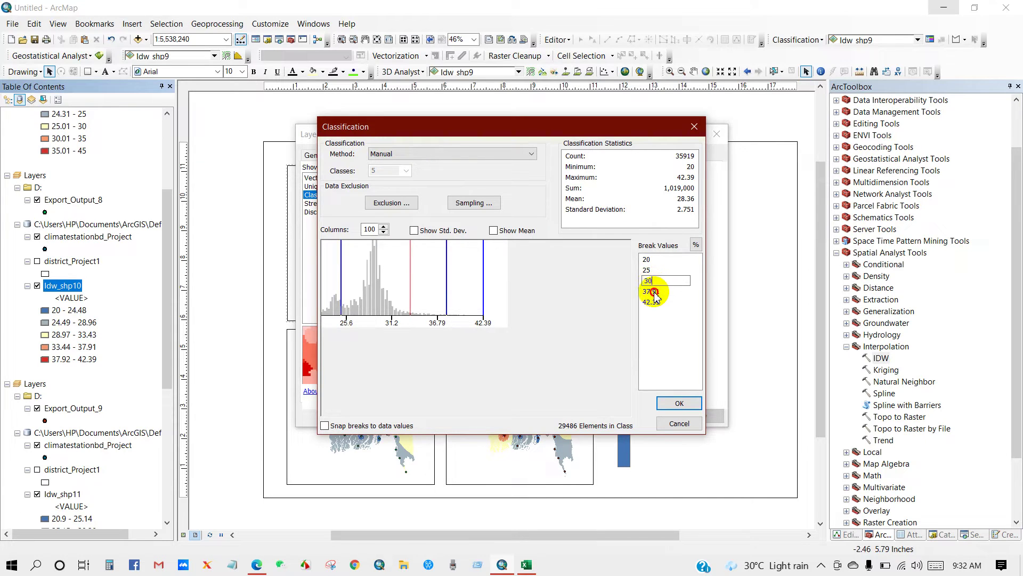
left_click(655, 293)
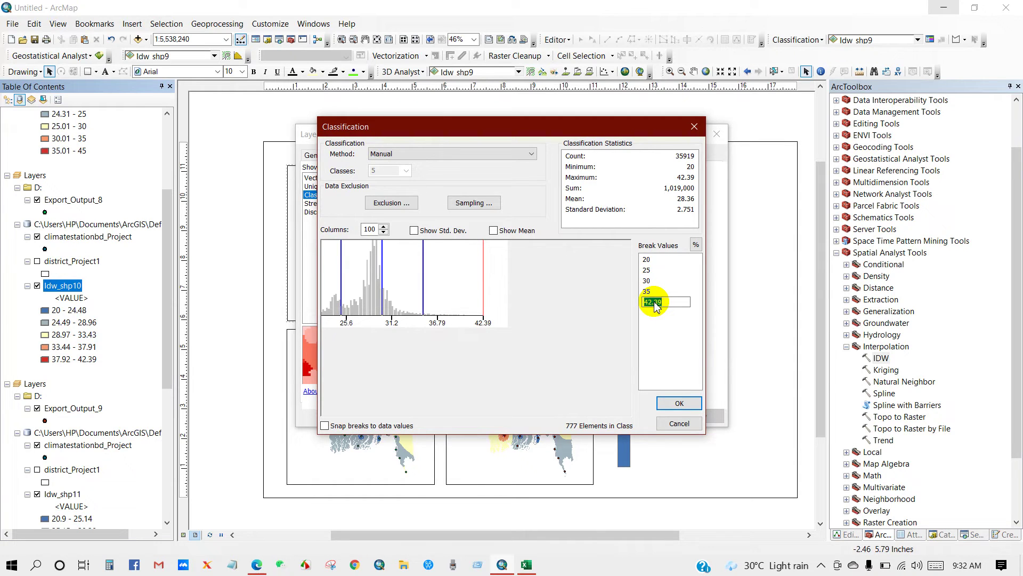
left_click(655, 301)
type("45")
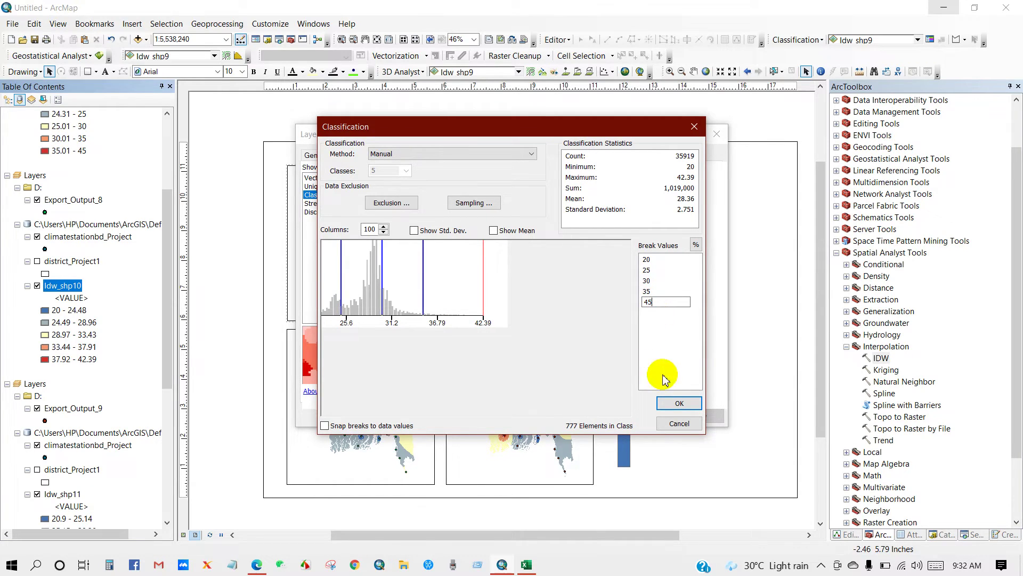
left_click(679, 404)
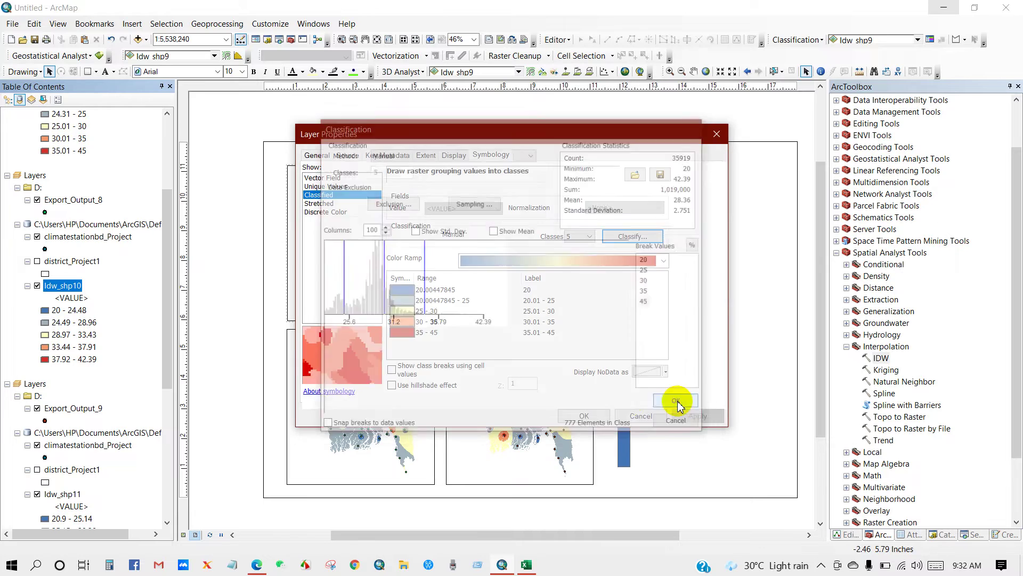
left_click(587, 413)
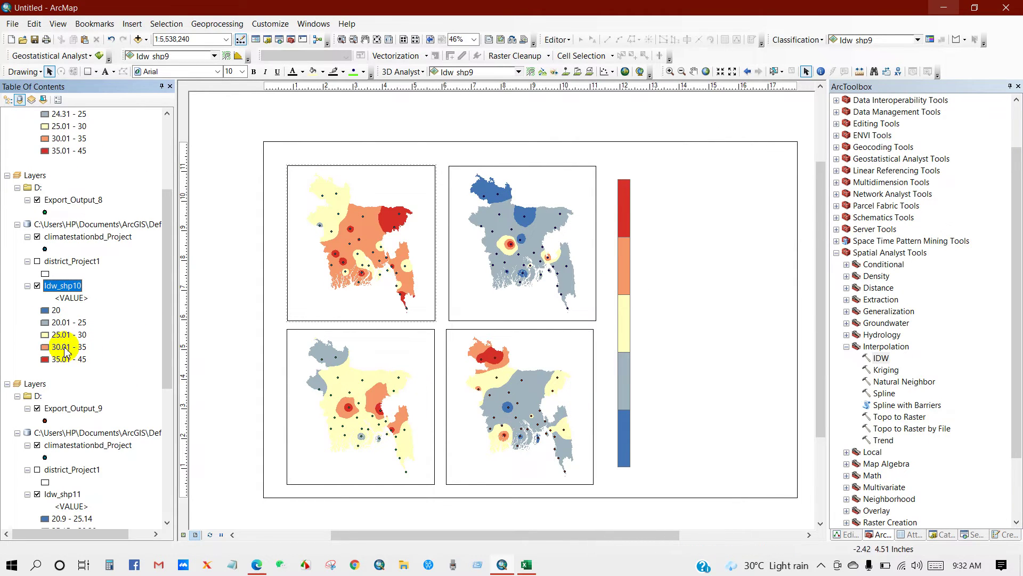
scroll(66, 352, "down", 1)
Step: Reclassify Idw_shp11 with manual breaks at 20.9, 25, 30, 35 and 45
scroll(64, 352, "down", 5)
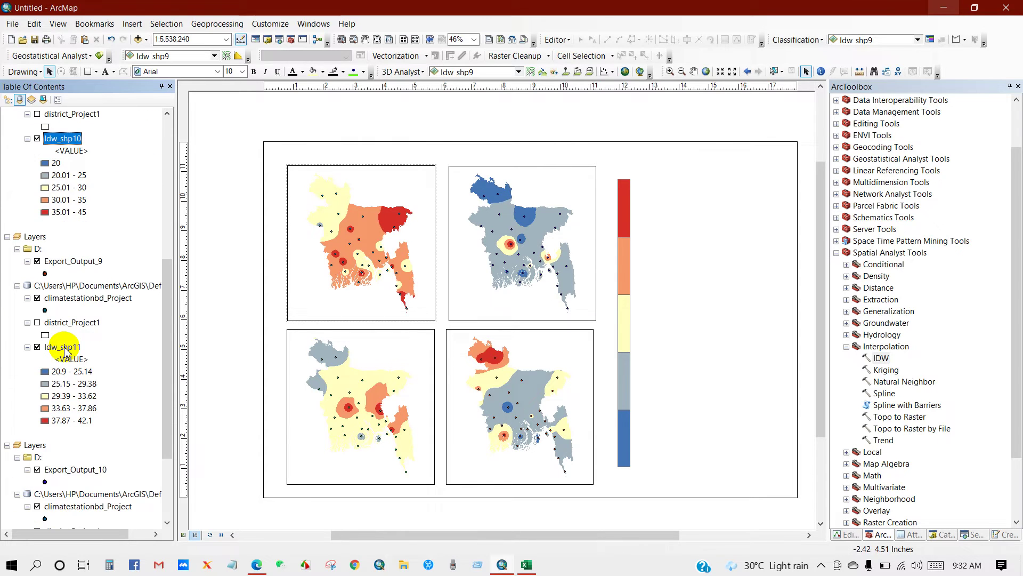
right_click(59, 275)
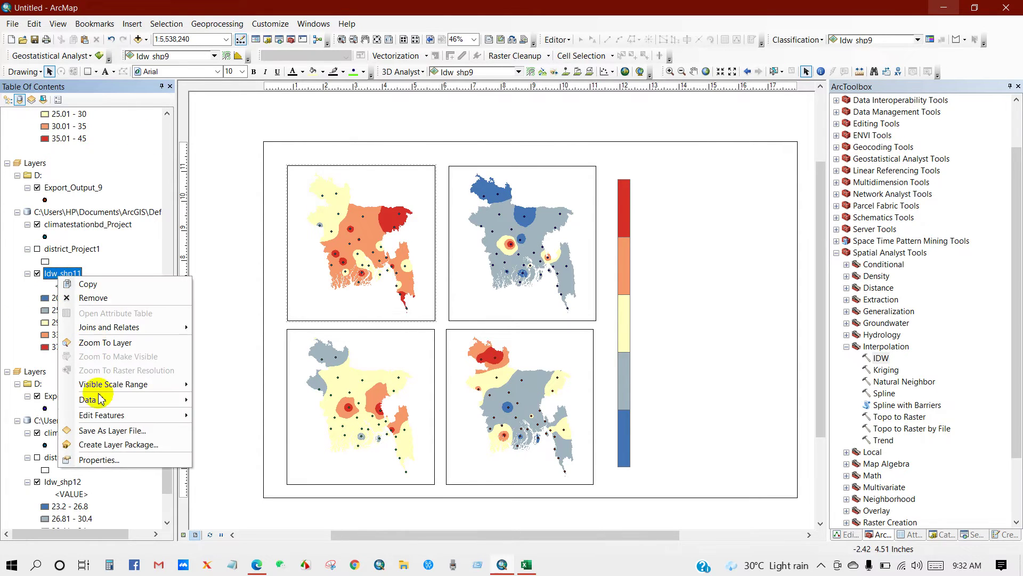
left_click(108, 458)
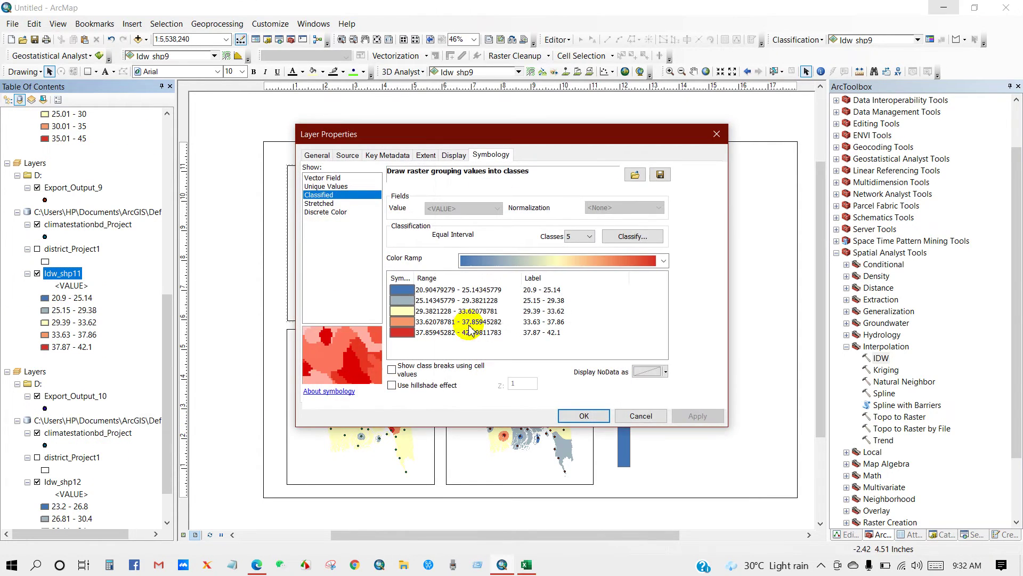
left_click(633, 237)
left_click(651, 260)
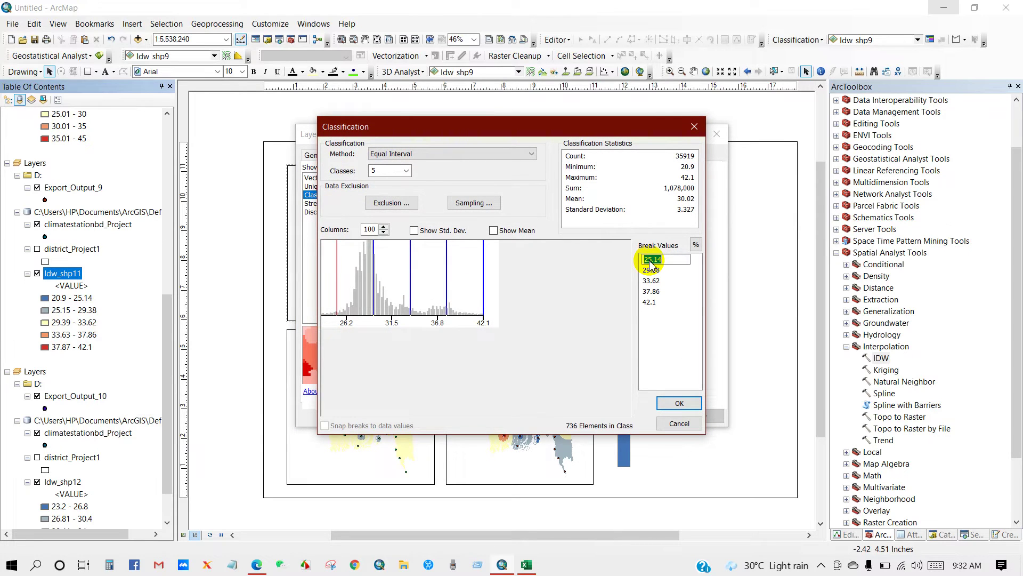
type("20.9")
key("Return")
left_click(652, 270)
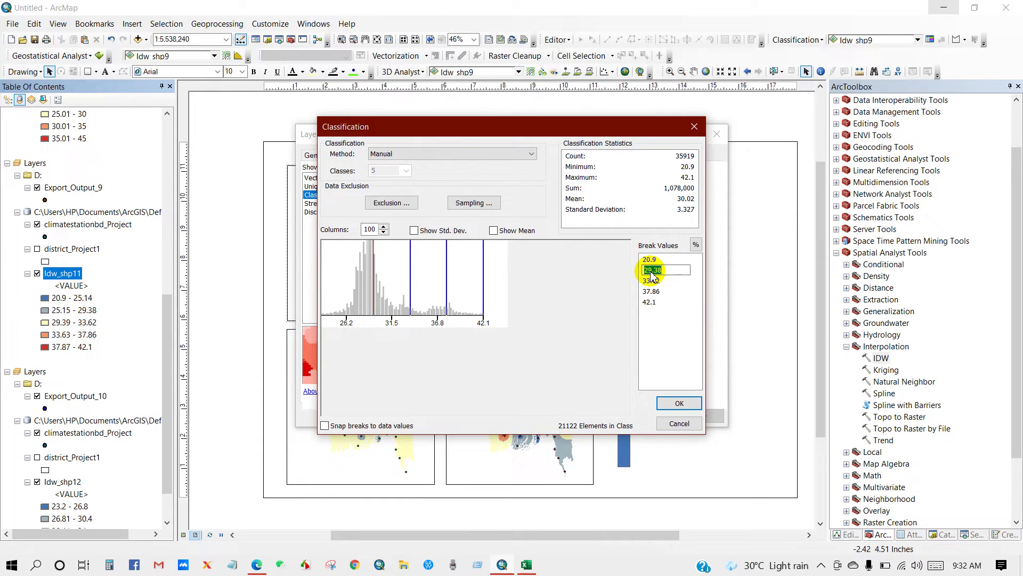
left_click(652, 282)
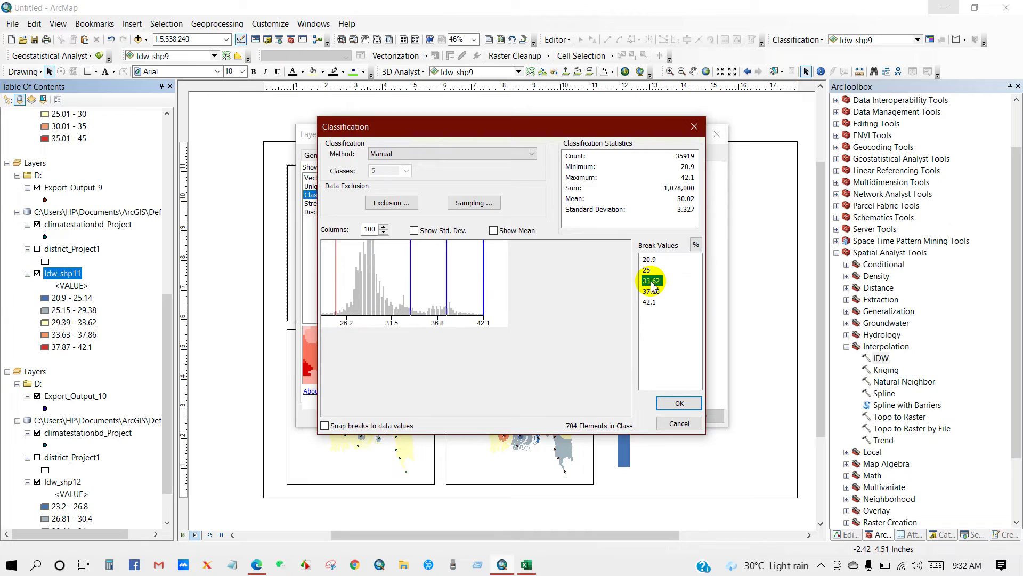
key("Return")
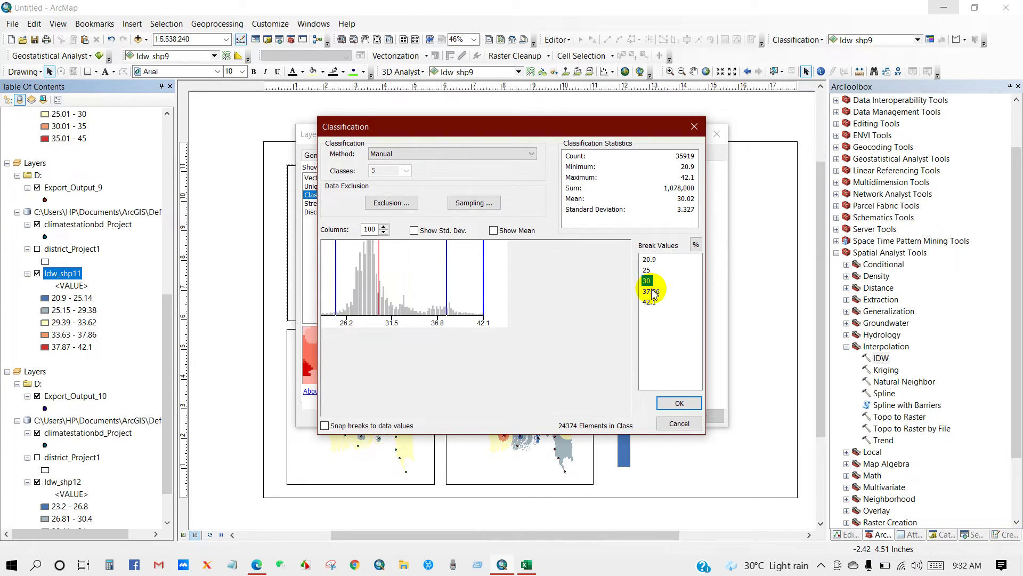
left_click(653, 292)
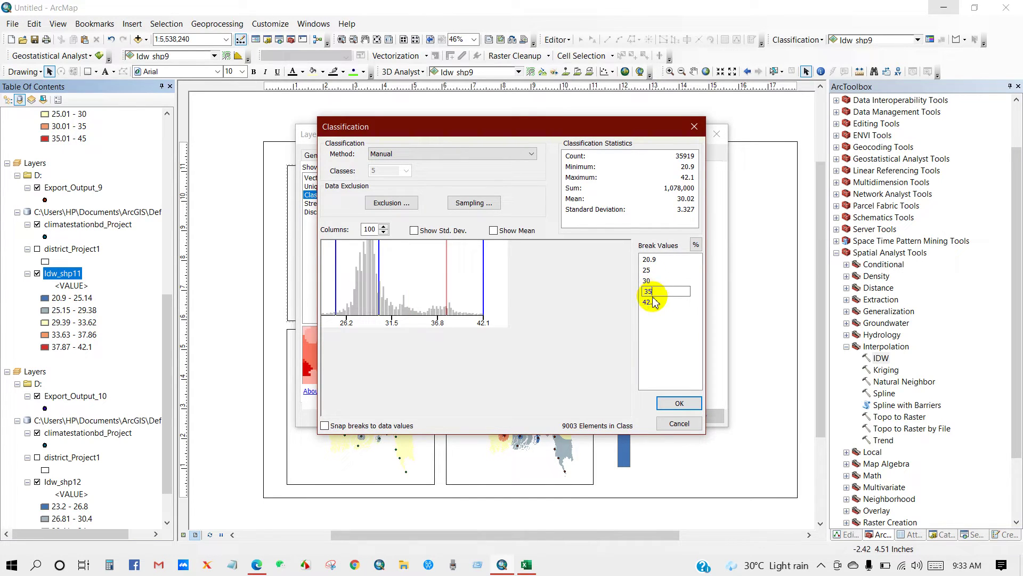
type("35")
key("Return")
left_click(651, 303)
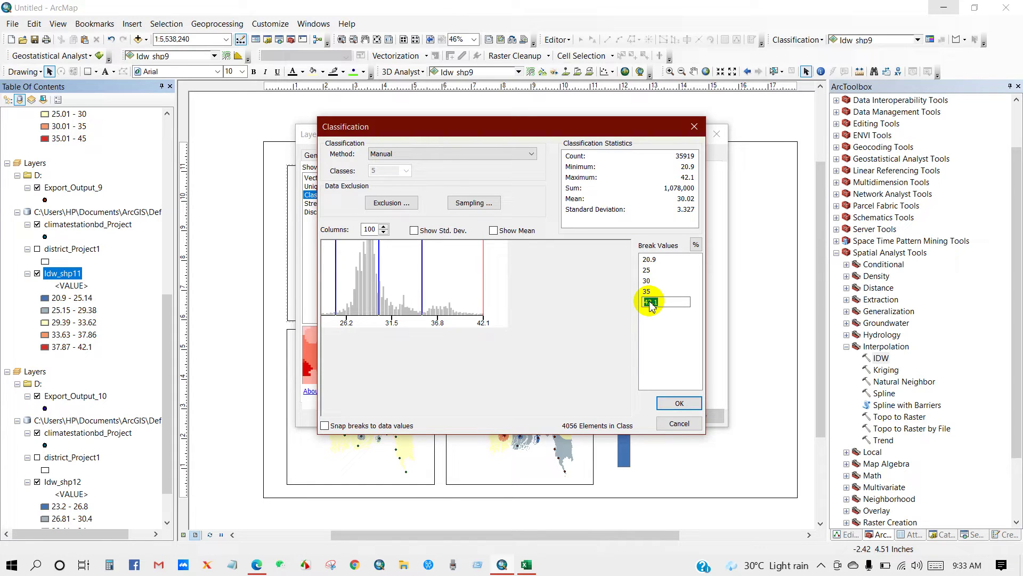
type("45")
key("Return")
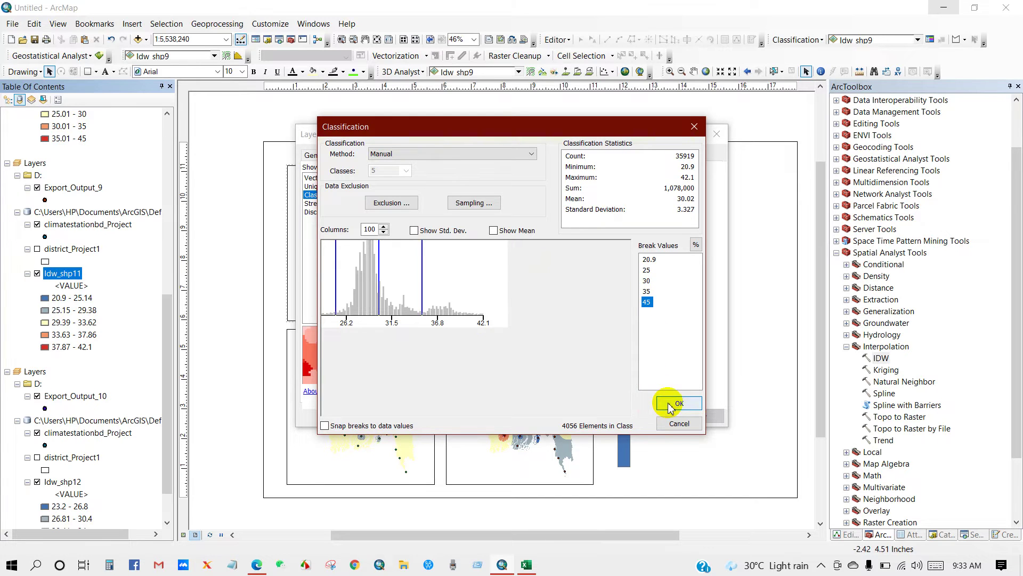
left_click(671, 406)
left_click(571, 415)
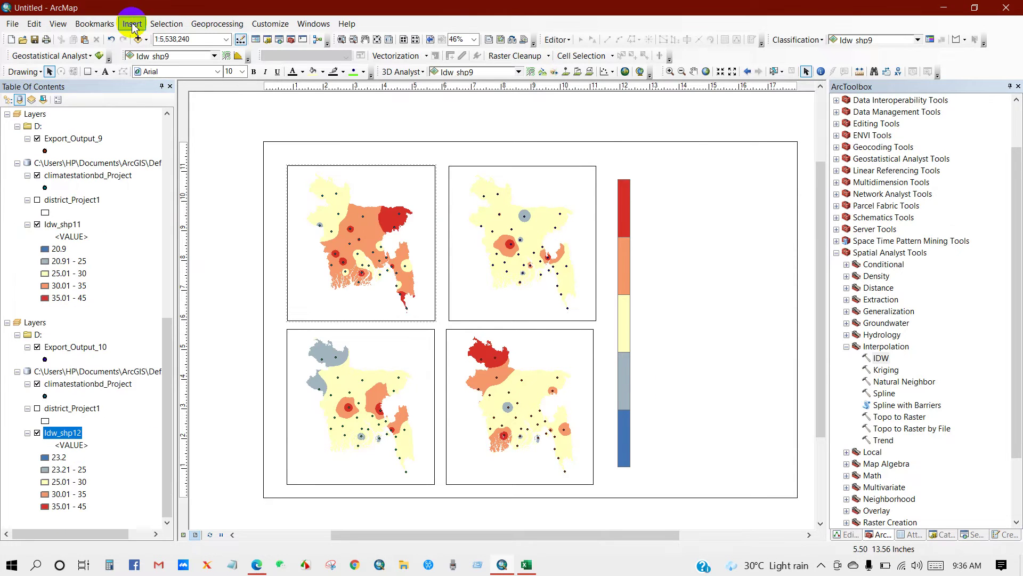
Step: Add a bold text label 0 beside the bottom of the colour bar
left_click(132, 23)
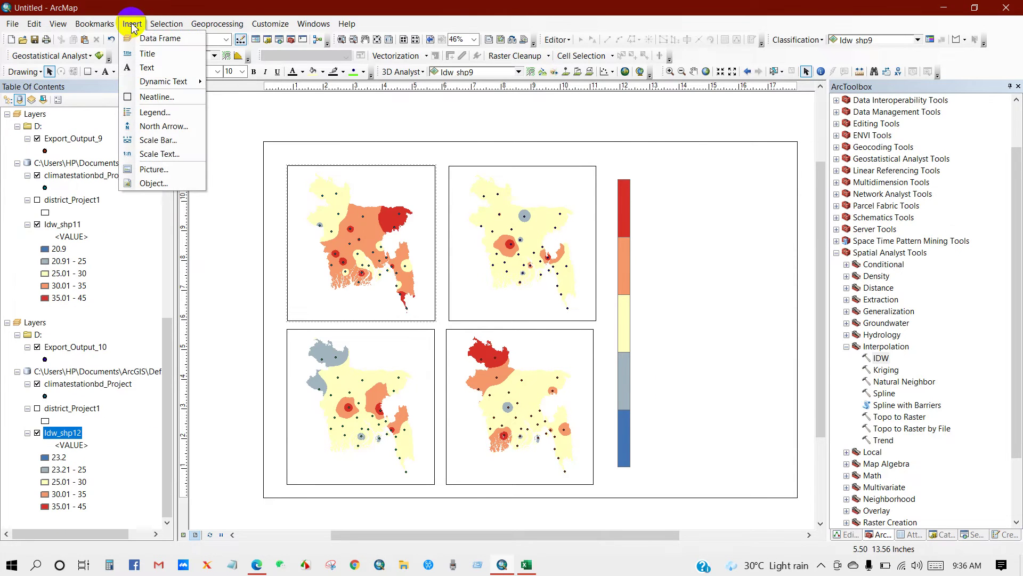
left_click(147, 54)
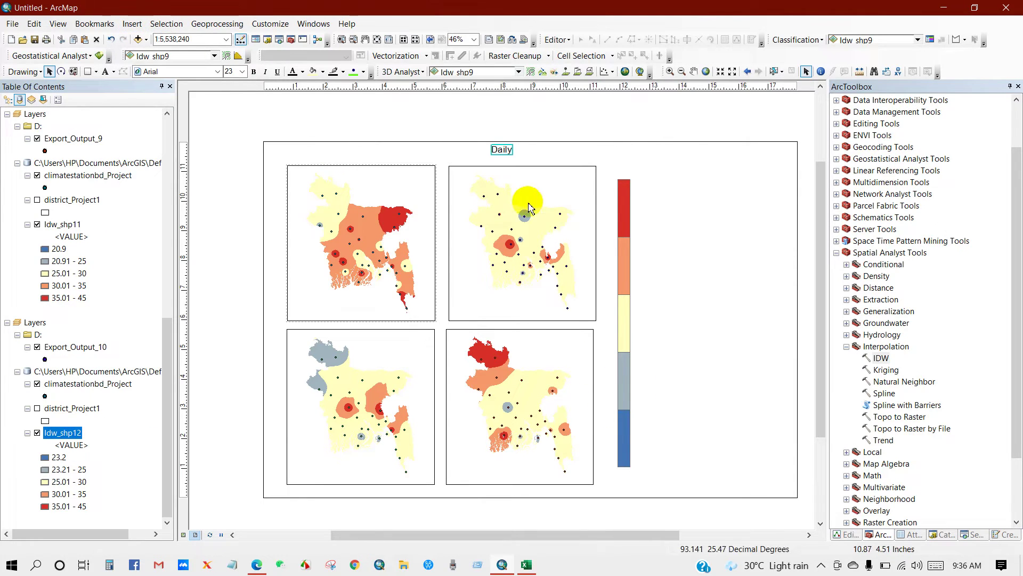
left_click_drag(502, 150, 657, 467)
double_click(651, 461)
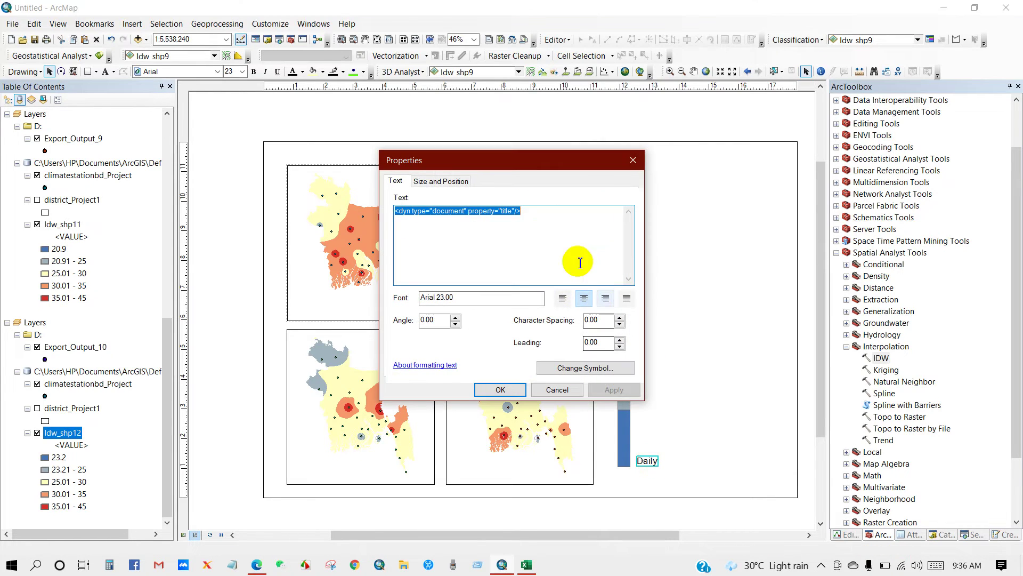
type("0")
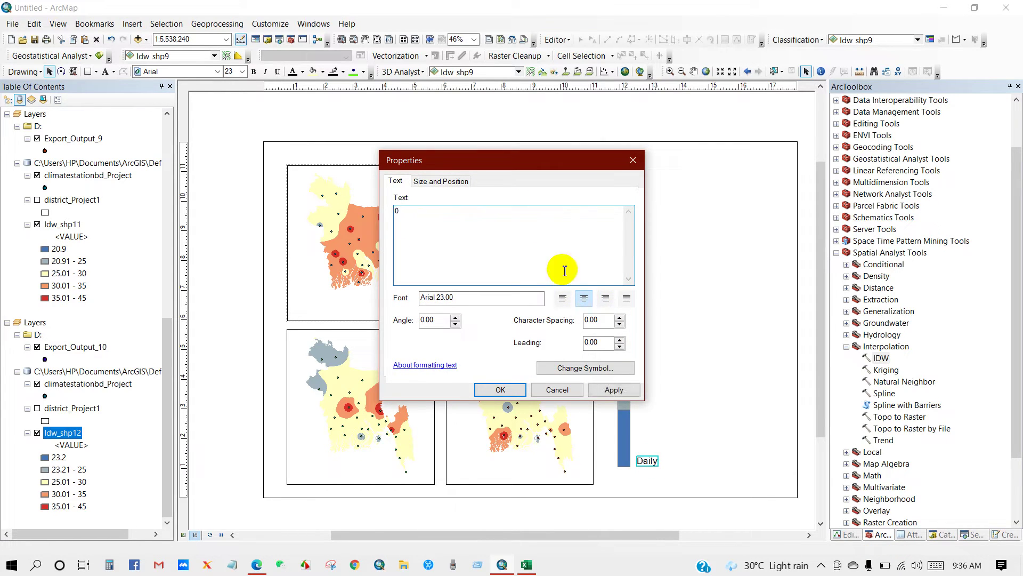
left_click(572, 369)
left_click(691, 314)
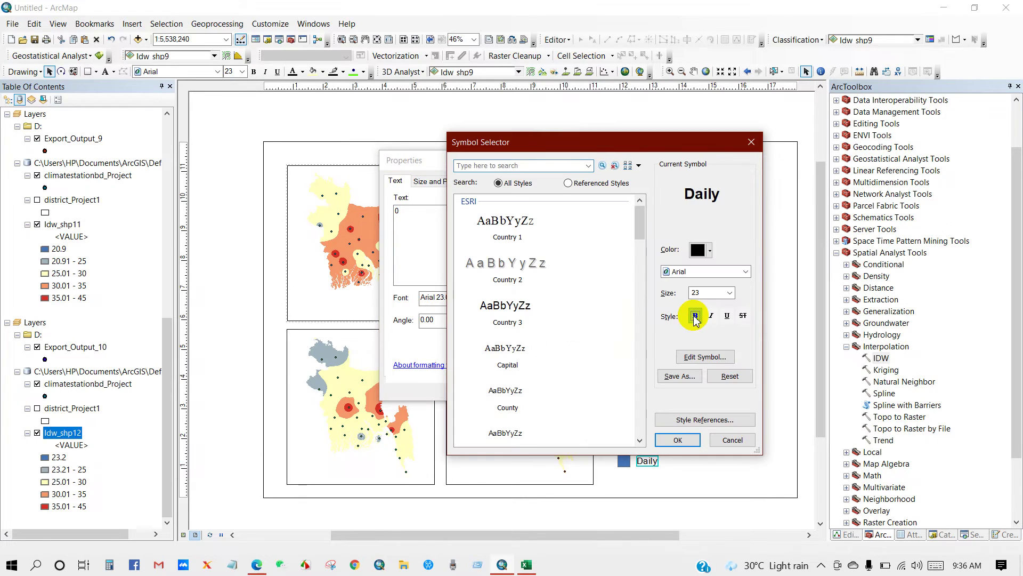
left_click(675, 436)
left_click(500, 390)
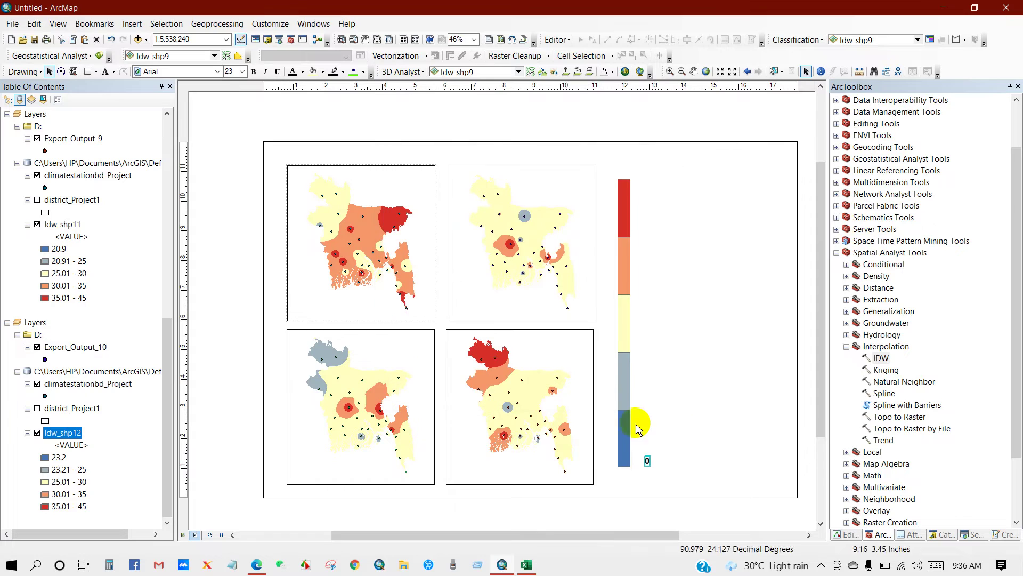
left_click_drag(650, 463, 639, 463)
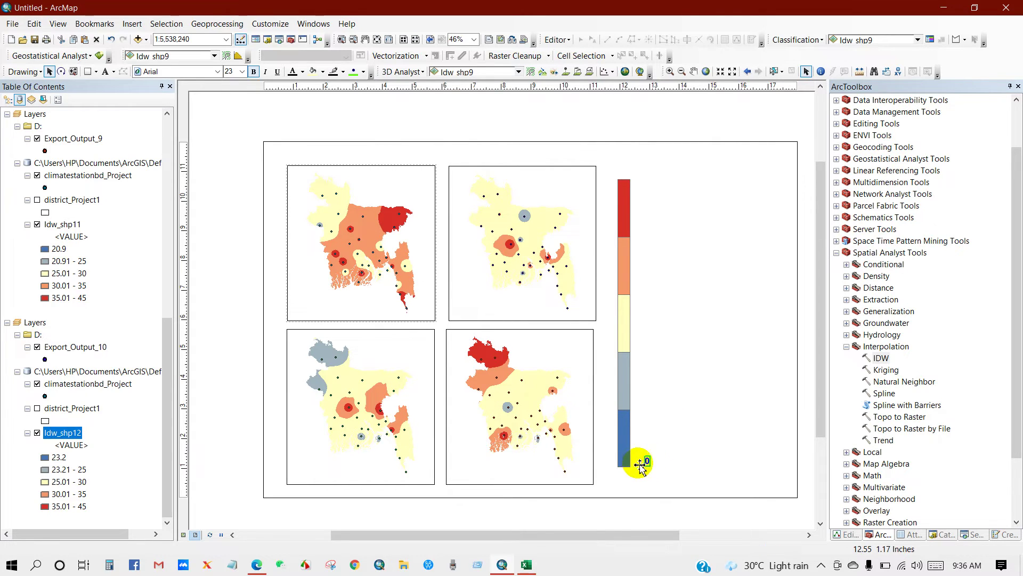
left_click(663, 450)
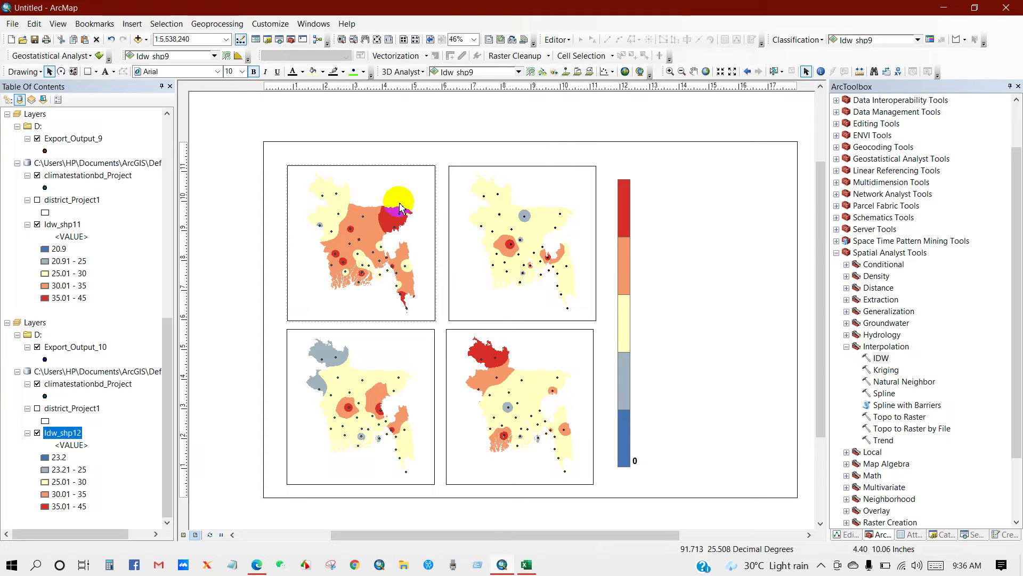
Step: Add a bold text label 20 at the next class boundary of the colour bar
left_click(132, 24)
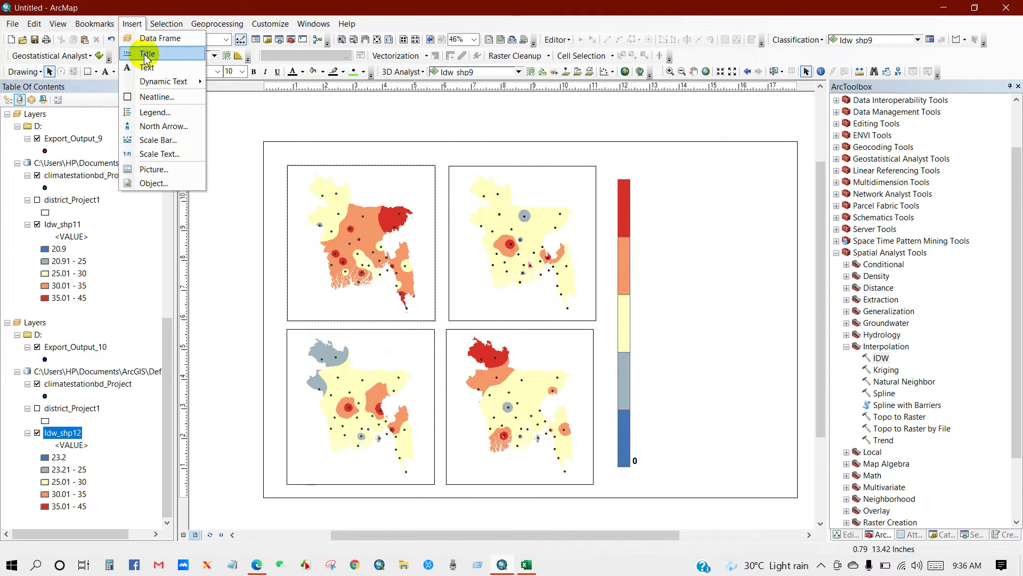
left_click(144, 54)
left_click_drag(503, 155, 646, 412)
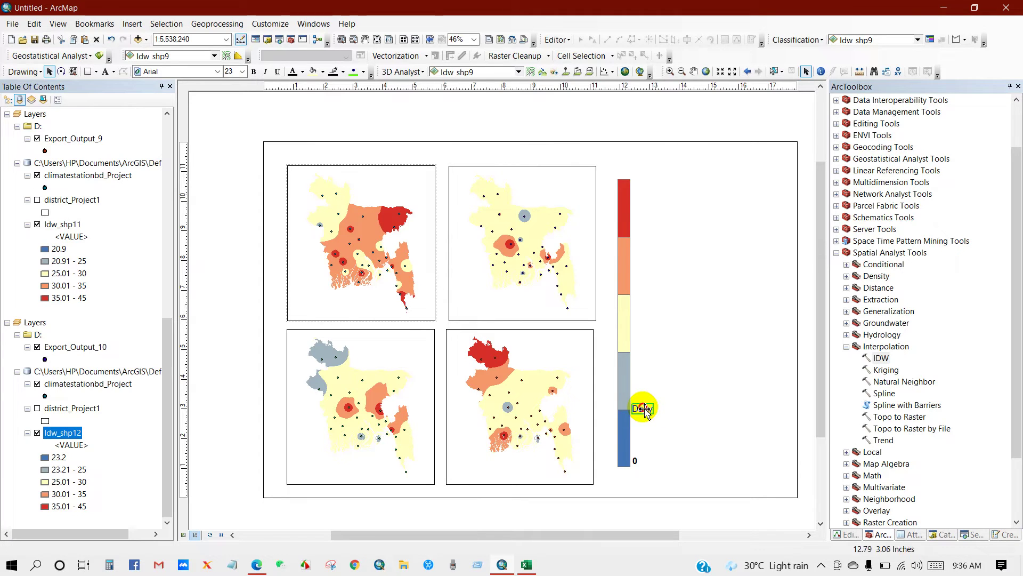
double_click(646, 411)
type("20")
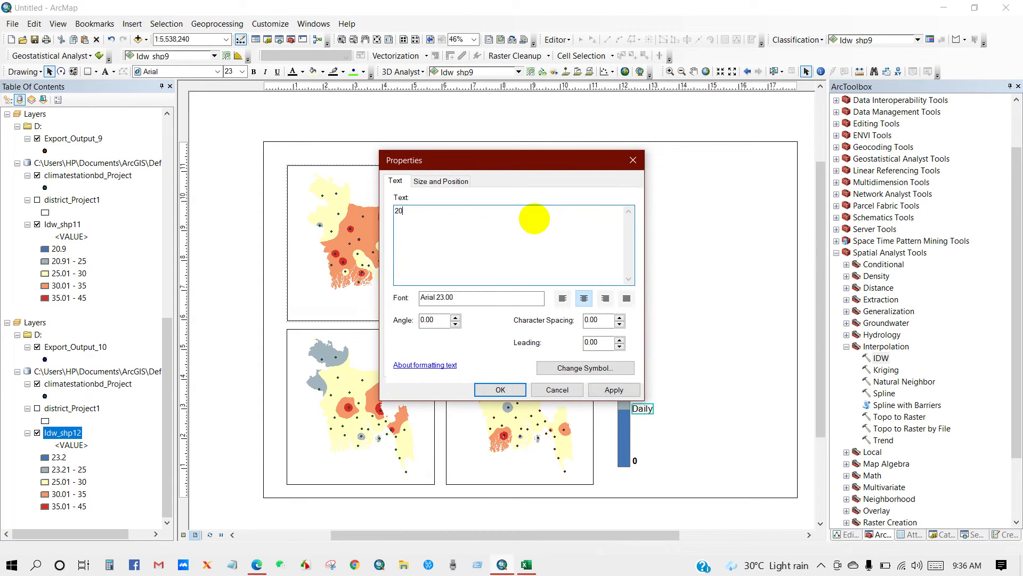
left_click(583, 368)
left_click(676, 439)
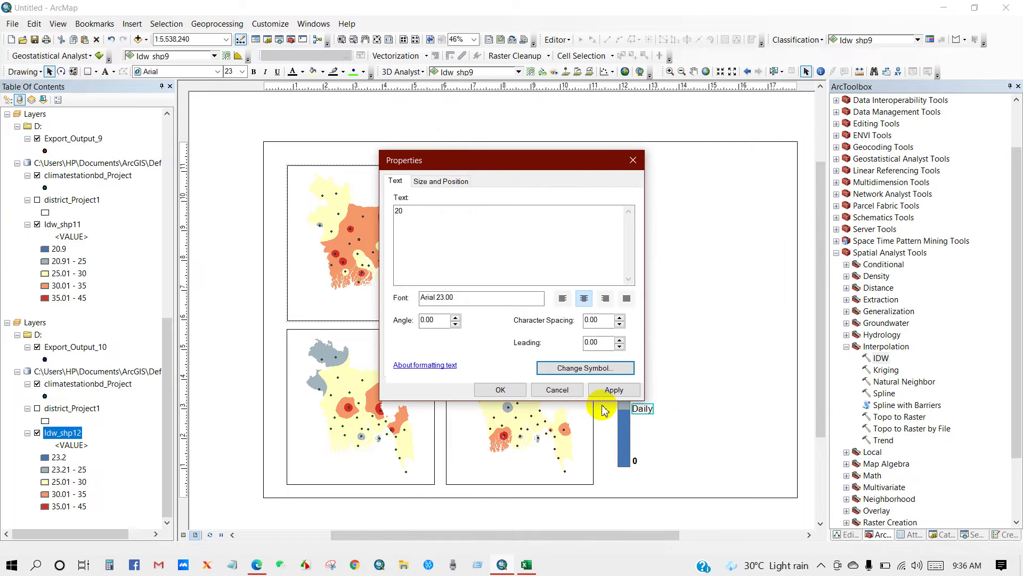
left_click(499, 390)
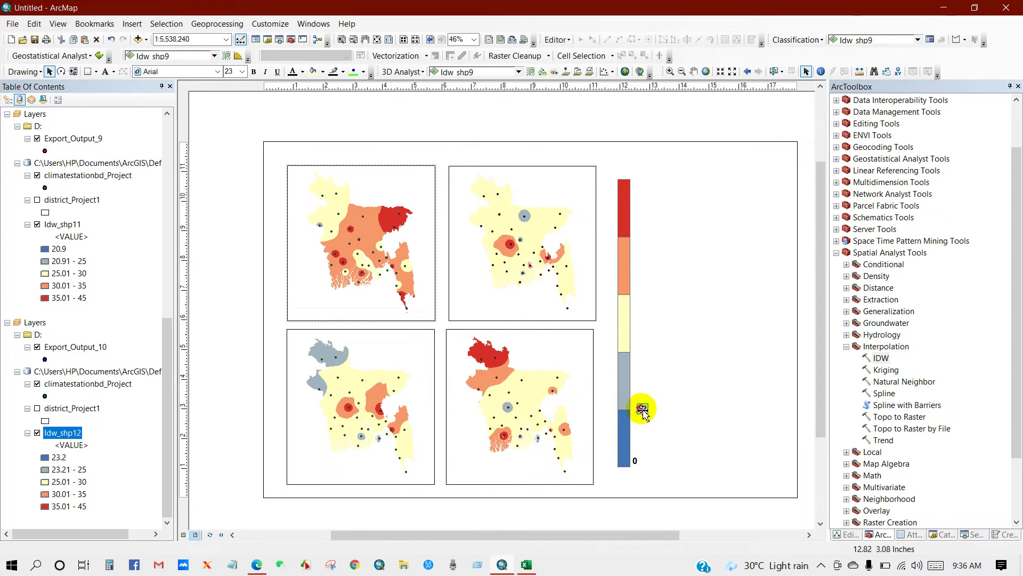
left_click(641, 409)
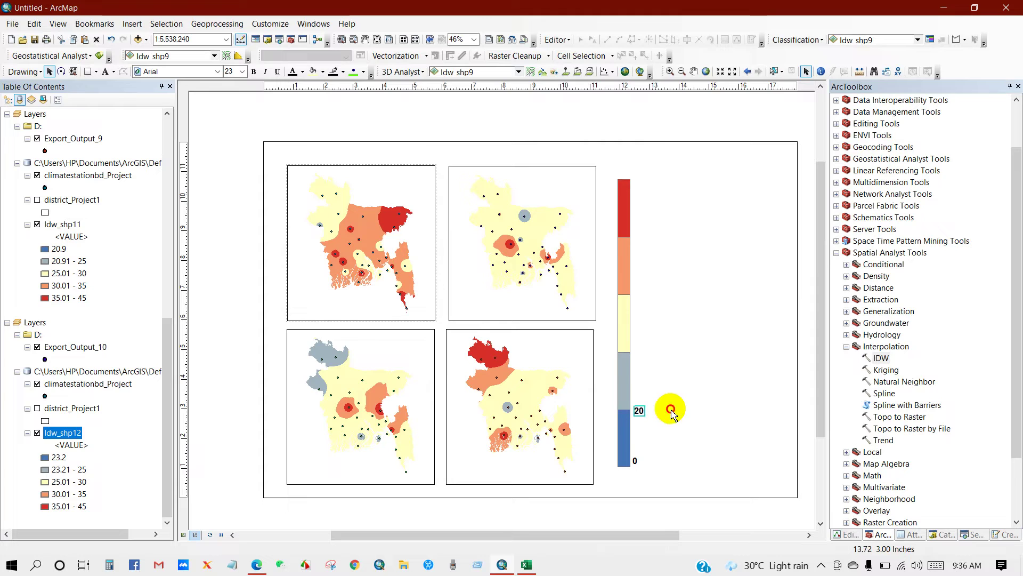
double_click(642, 410)
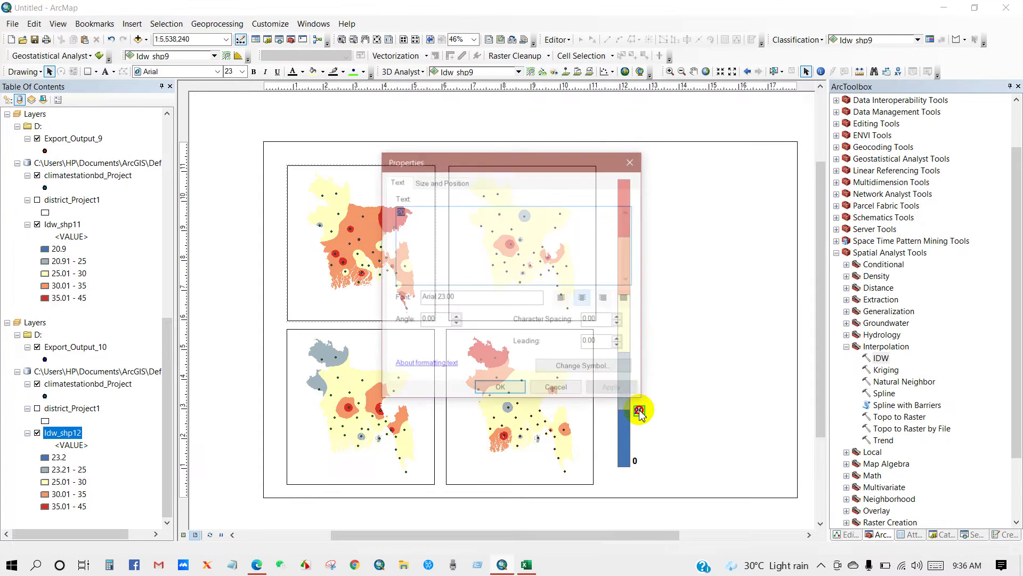
left_click(556, 388)
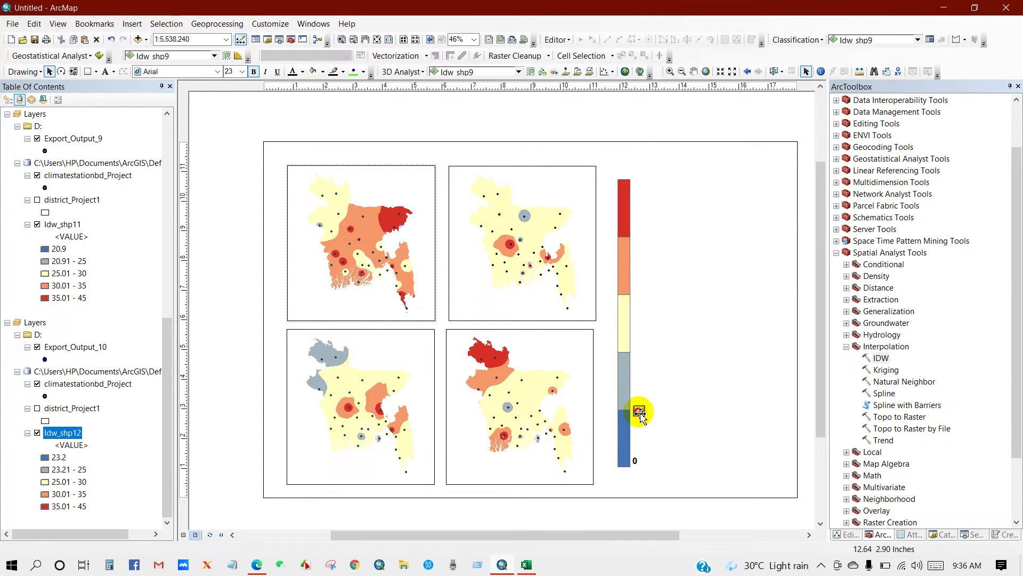
Step: Copy the 20 label, paste a duplicate higher up and change it to 25
left_click(639, 412)
left_click(643, 414)
right_click(644, 413)
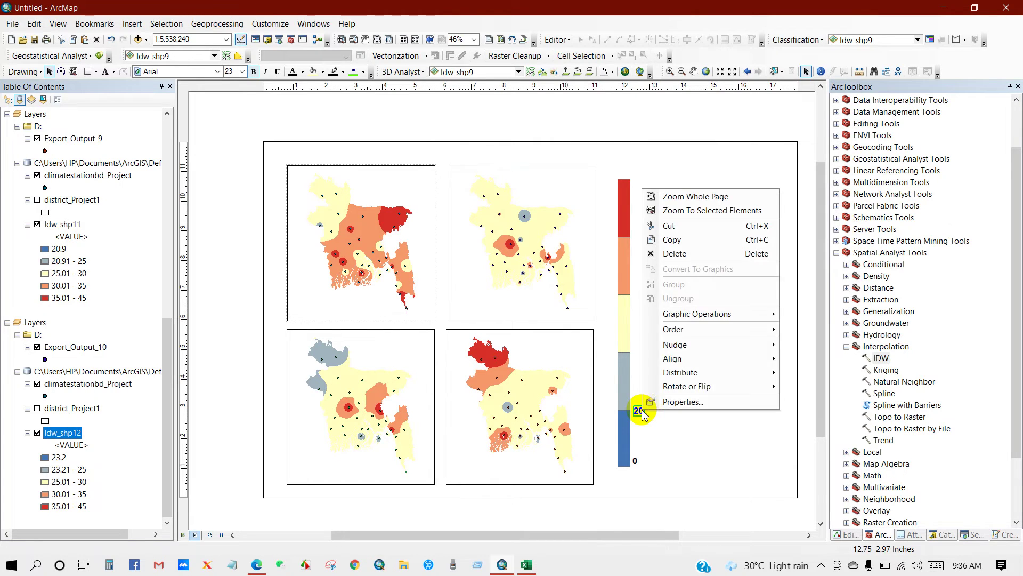
left_click(681, 238)
right_click(684, 322)
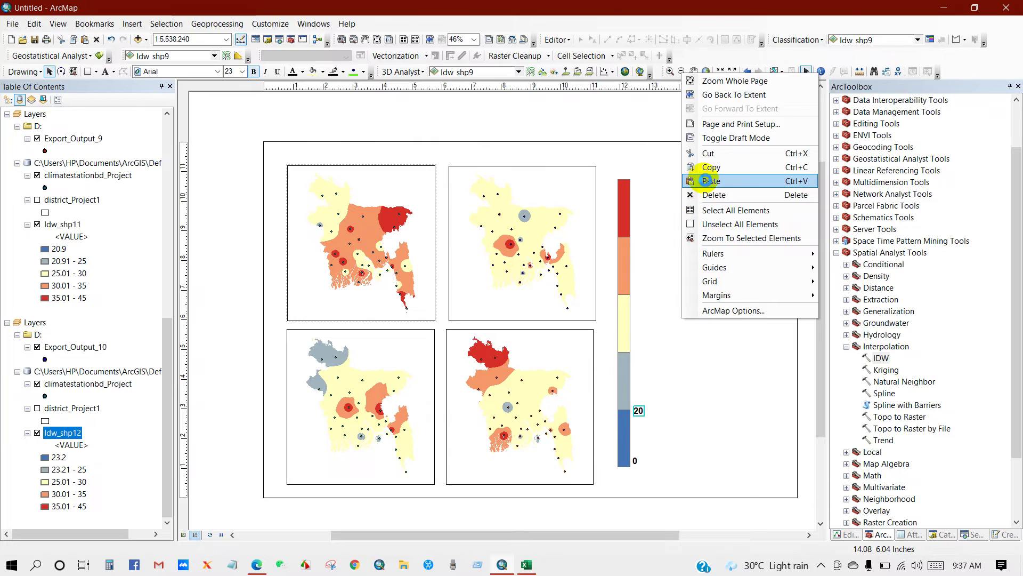
left_click(706, 185)
left_click_drag(646, 416, 640, 351)
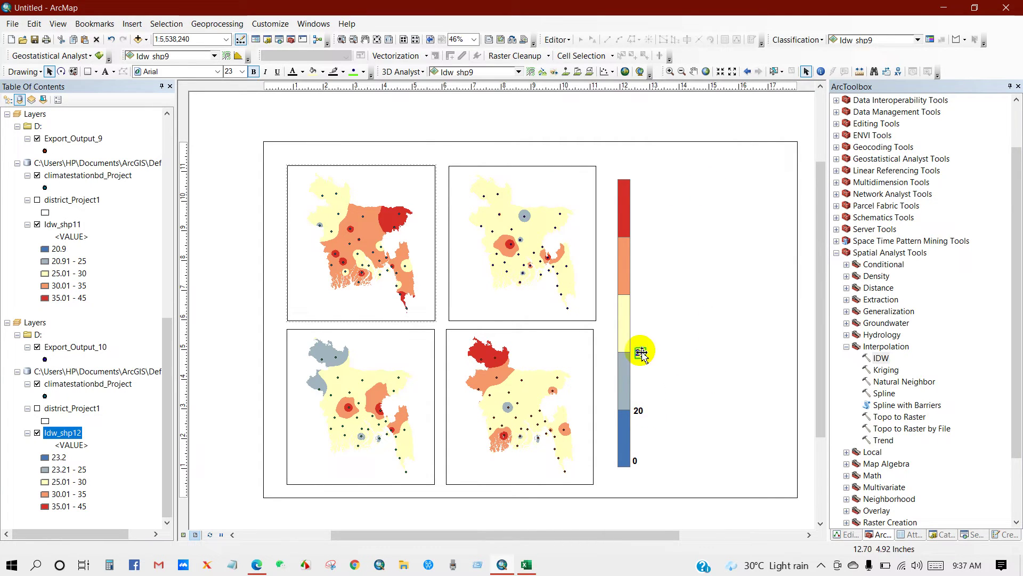
double_click(640, 351)
type("2")
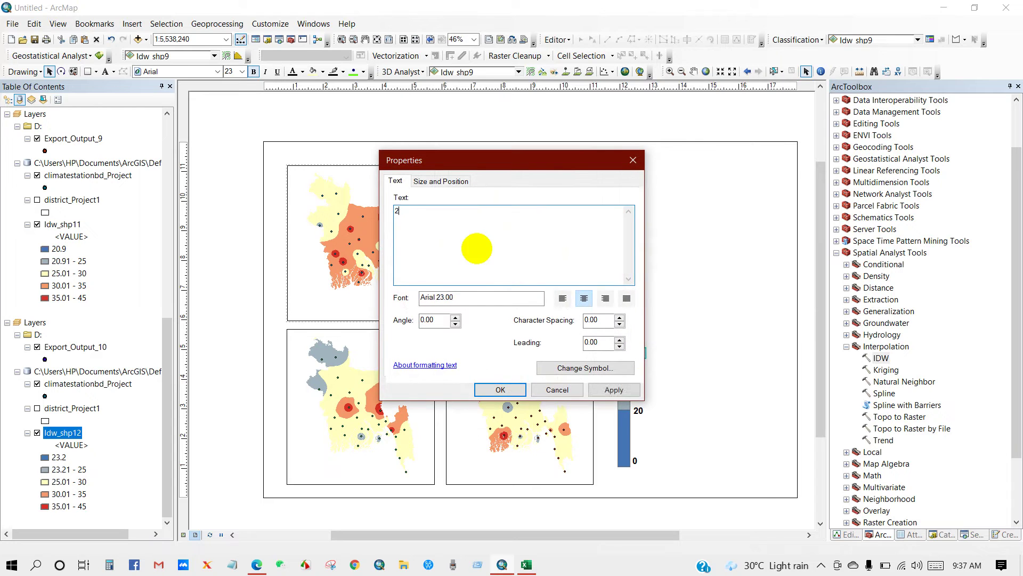
type("5")
left_click(501, 390)
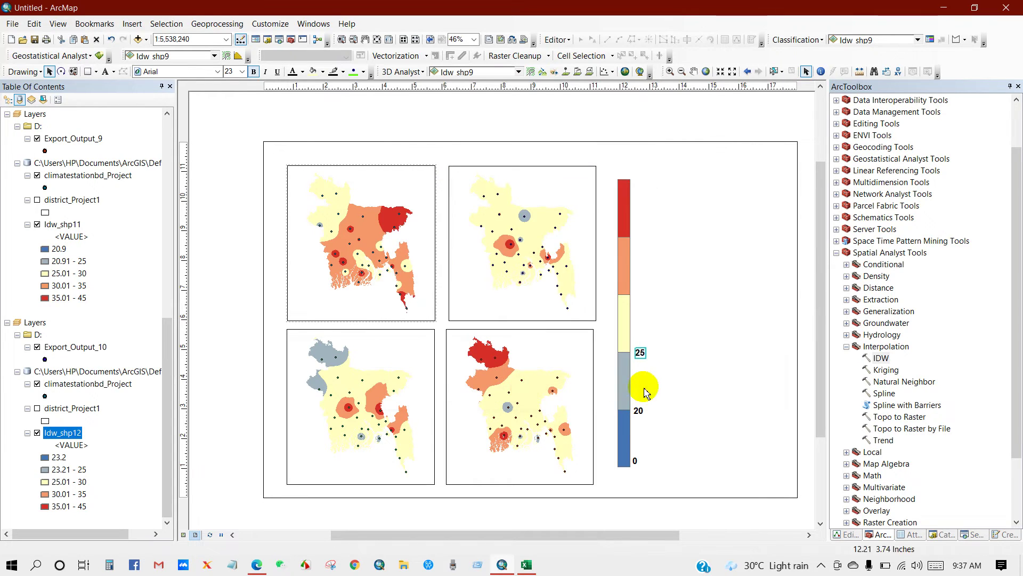
left_click(645, 282)
right_click(646, 277)
Step: Paste two more copies of the 20 label up the colour bar, relabelled 30 and 35
left_click(676, 389)
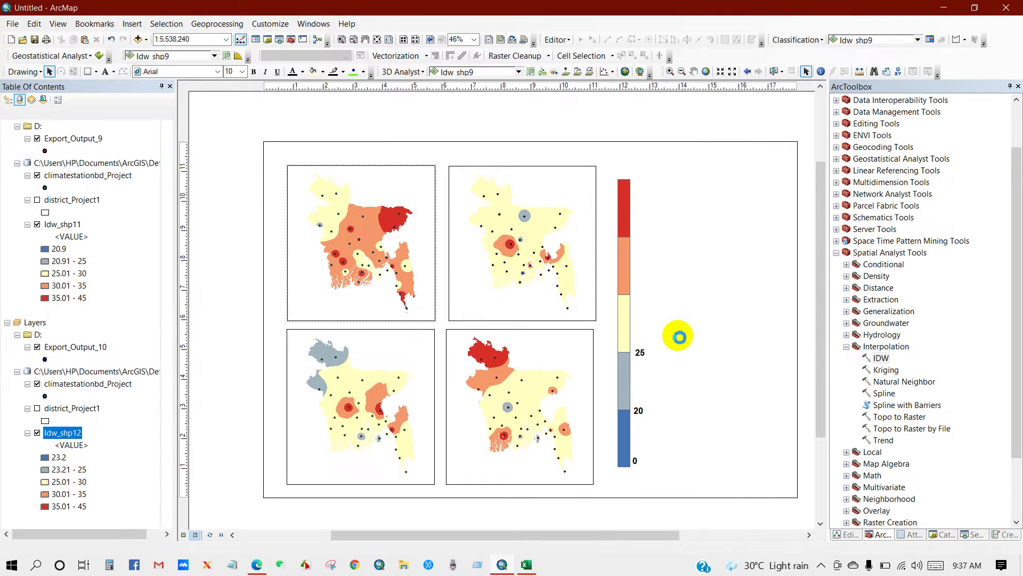
left_click_drag(647, 418, 643, 304)
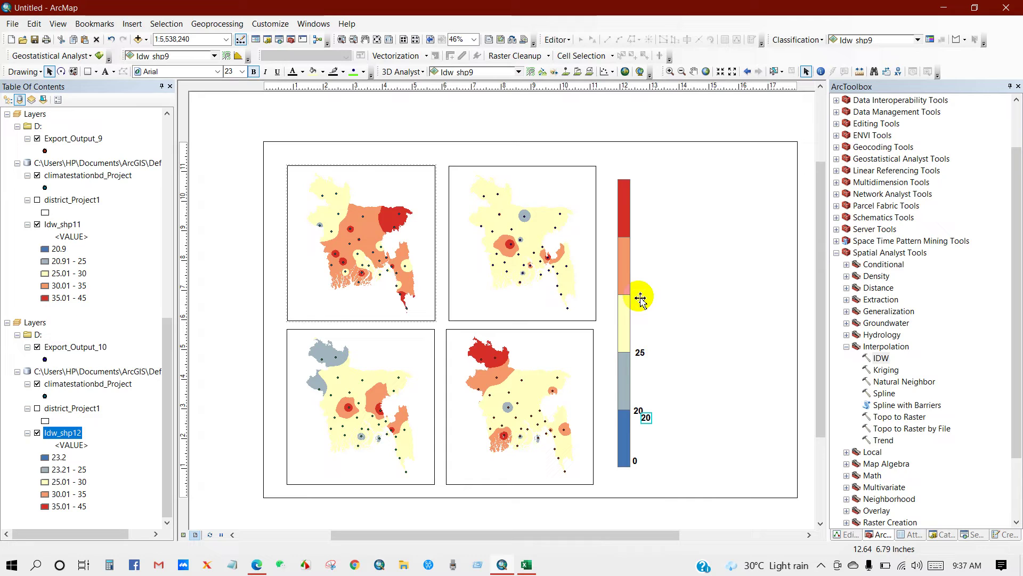
double_click(639, 297)
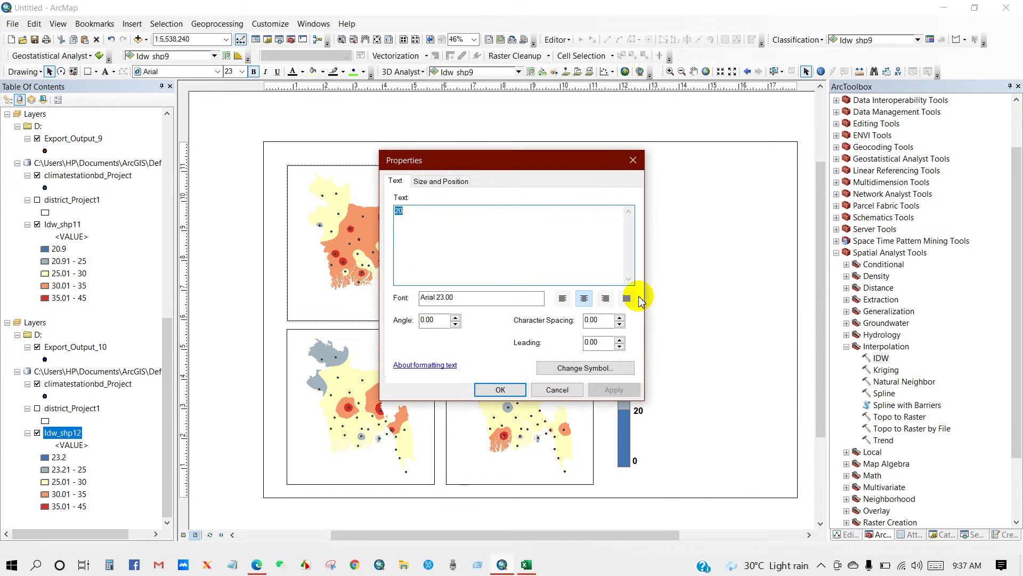
type("30")
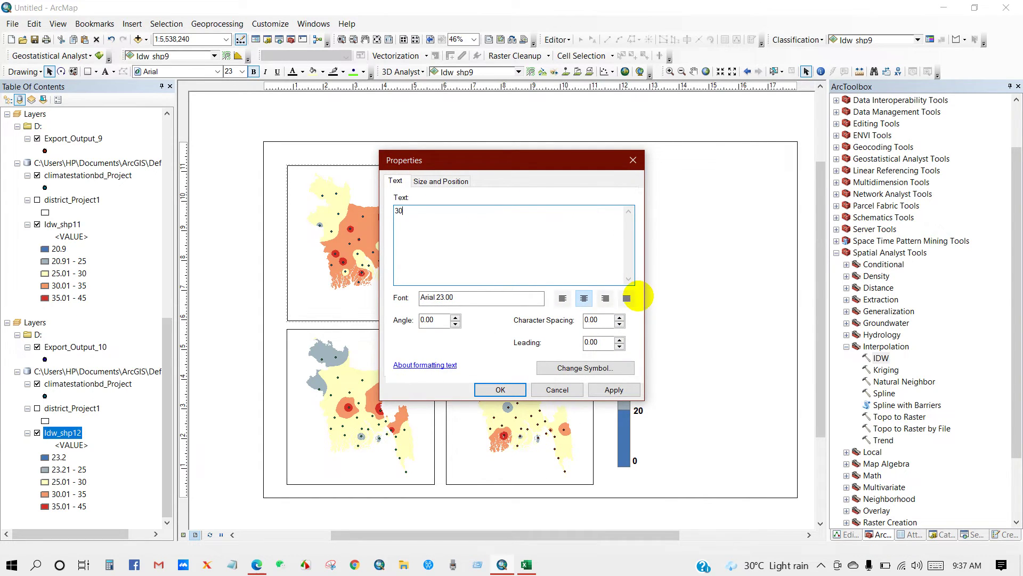
left_click(500, 390)
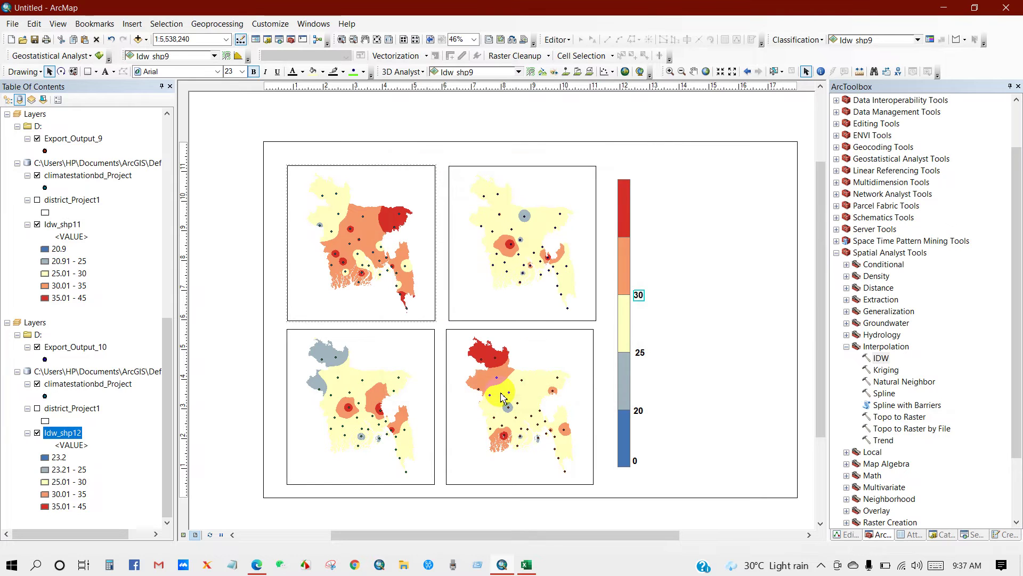
right_click(646, 254)
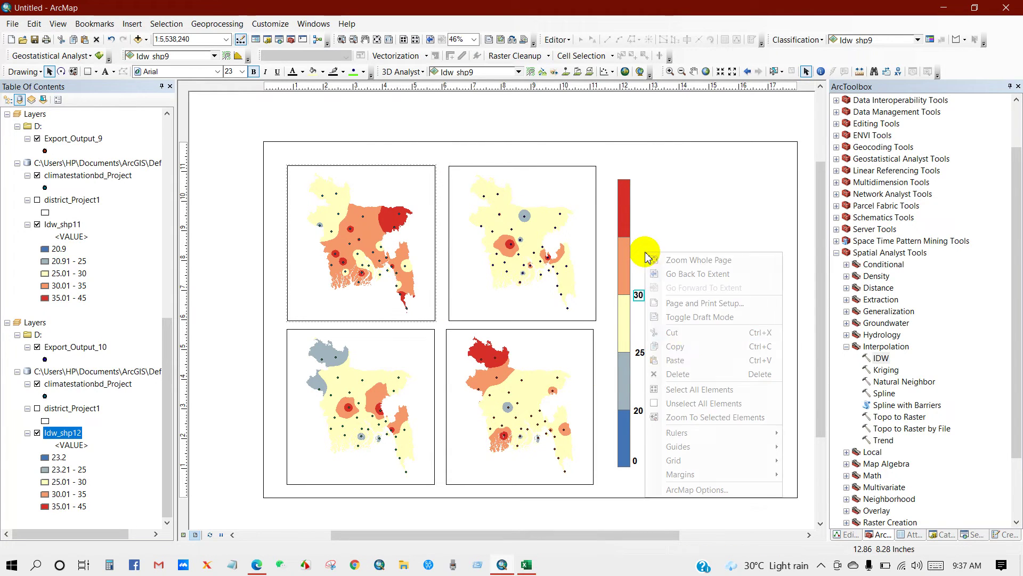
left_click(674, 360)
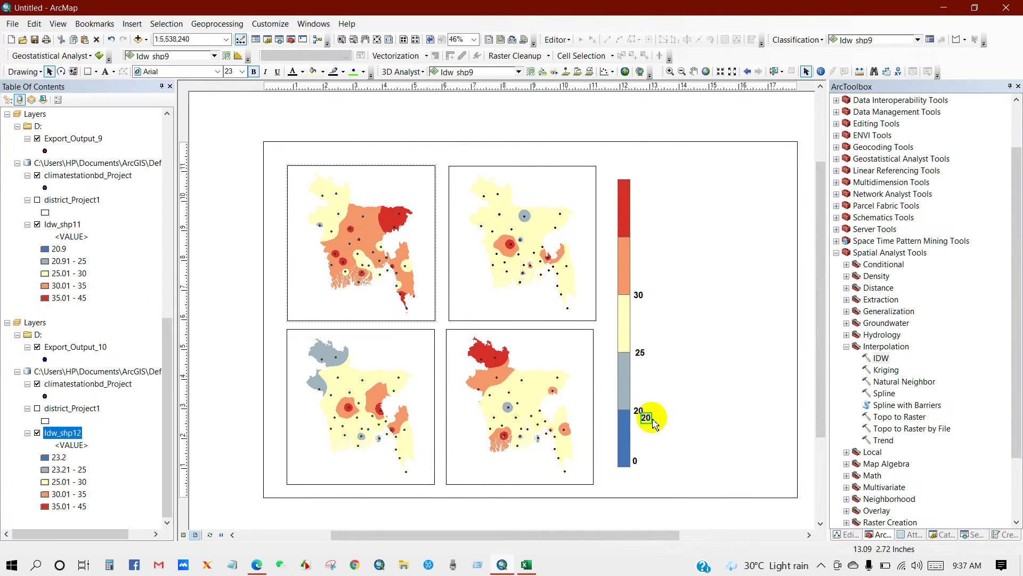
left_click_drag(665, 355, 637, 238)
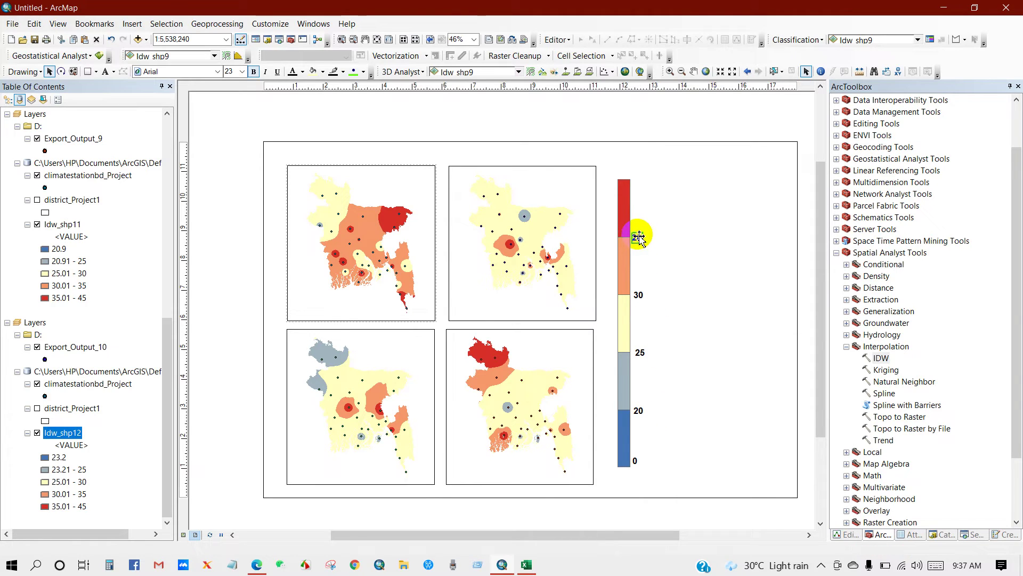
double_click(638, 238)
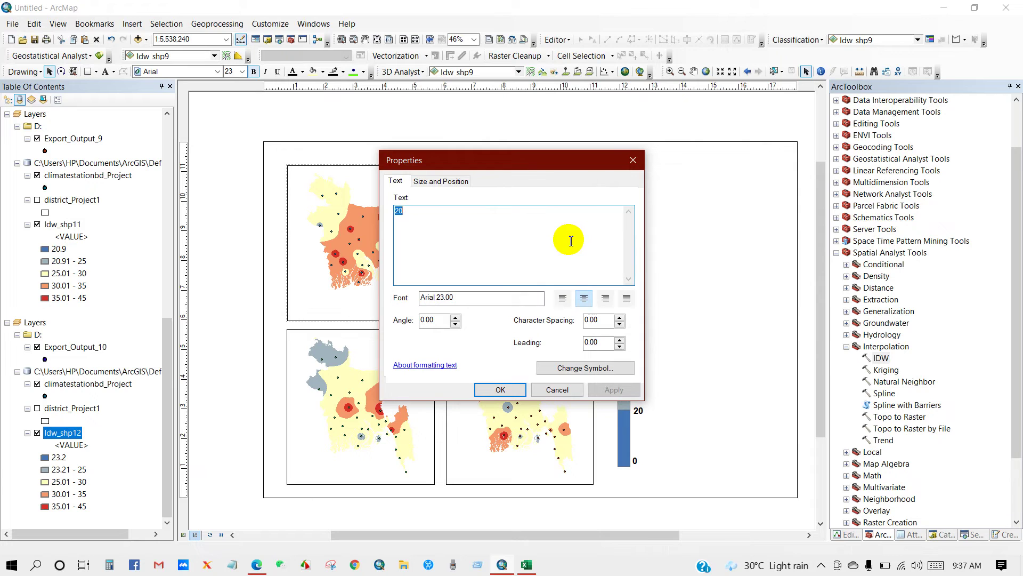
type("35")
left_click(506, 390)
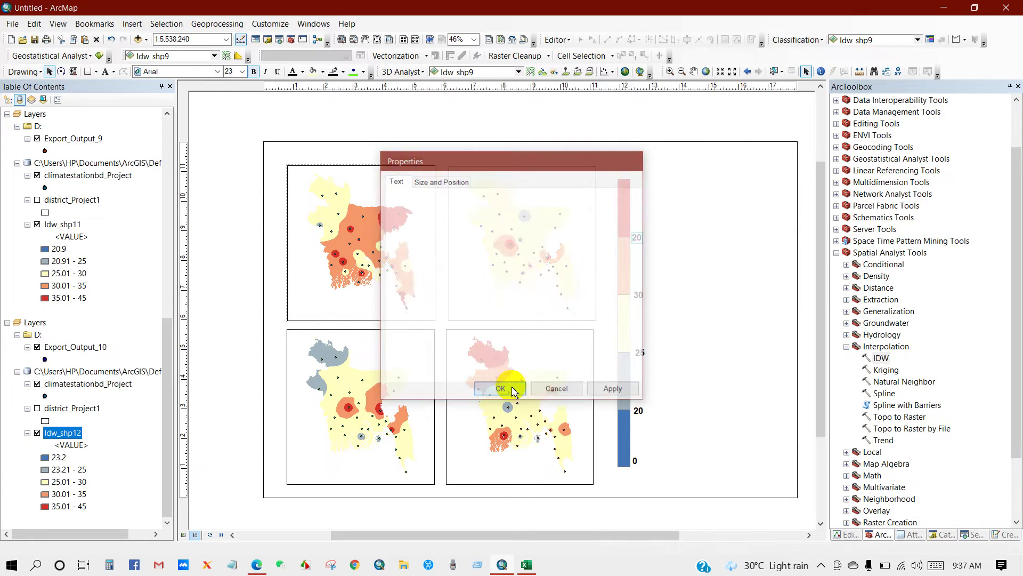
Step: Paste another label copy at the top of the colour bar and change it to 45
right_click(654, 221)
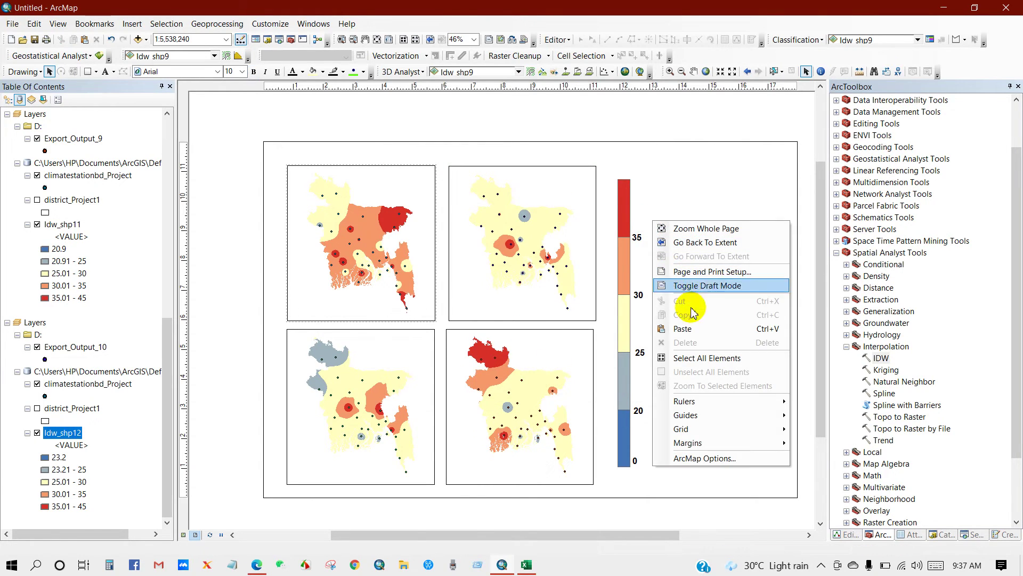
left_click(691, 328)
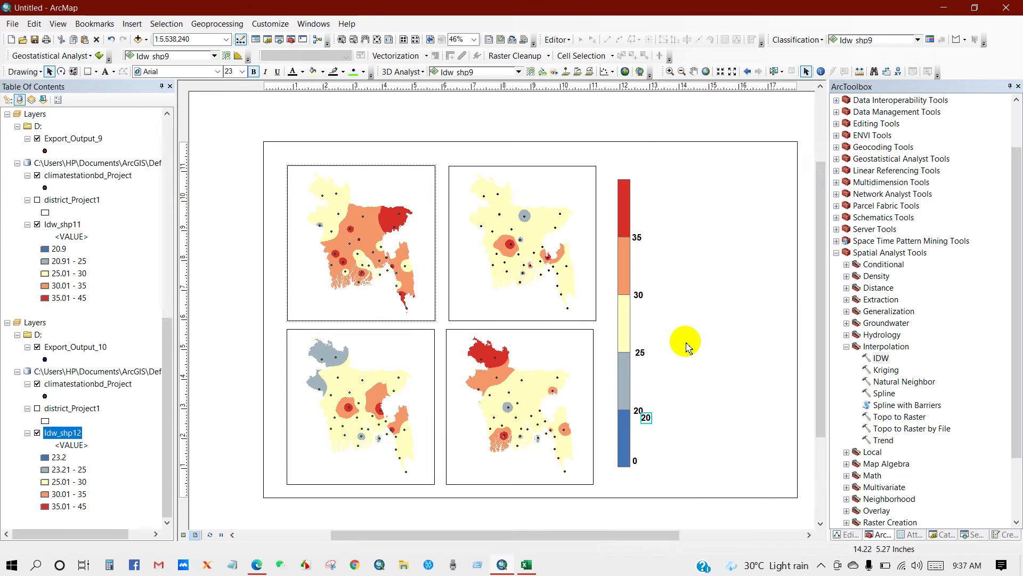
left_click_drag(649, 417, 644, 184)
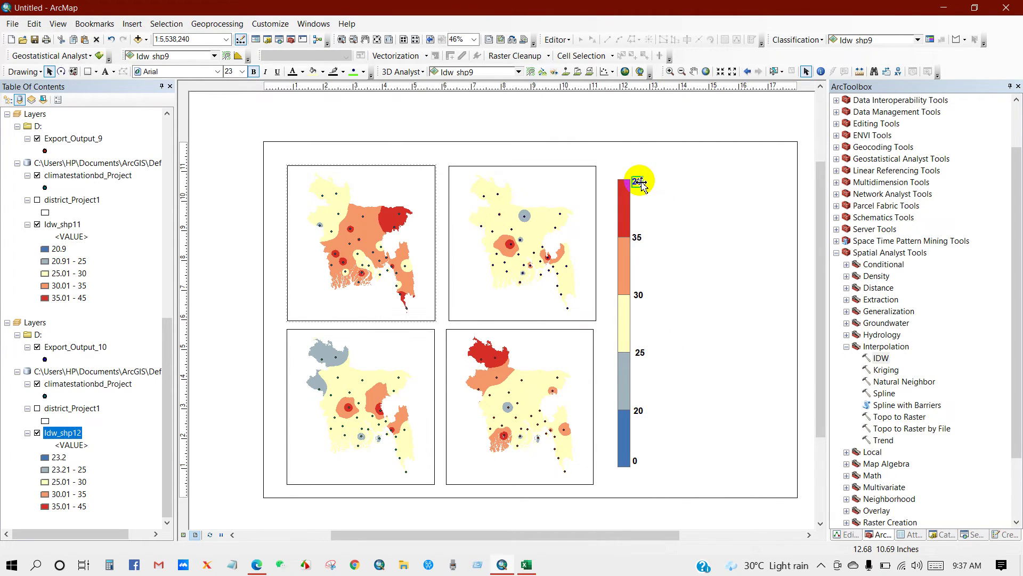
double_click(640, 182)
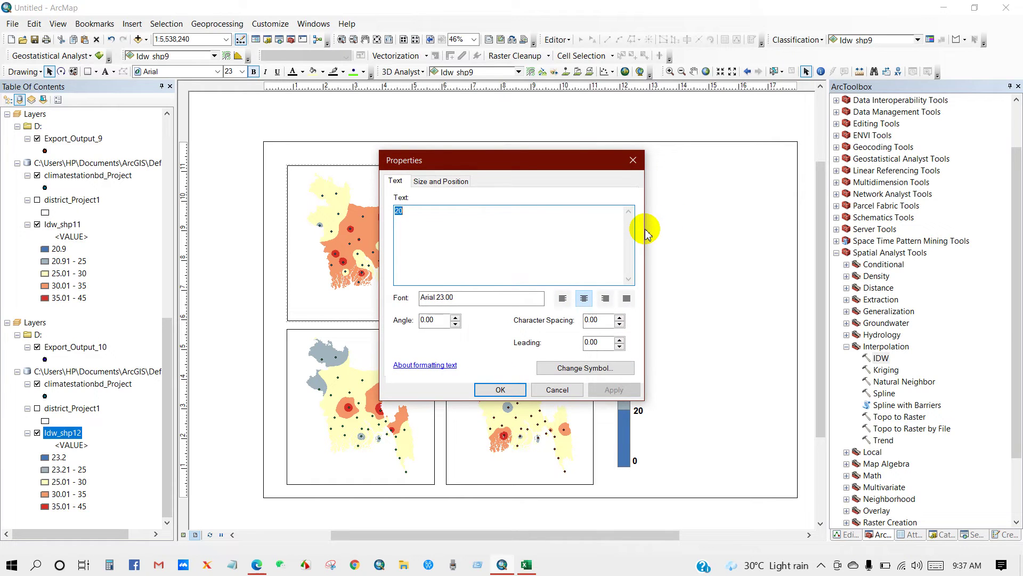
type("45")
left_click(499, 389)
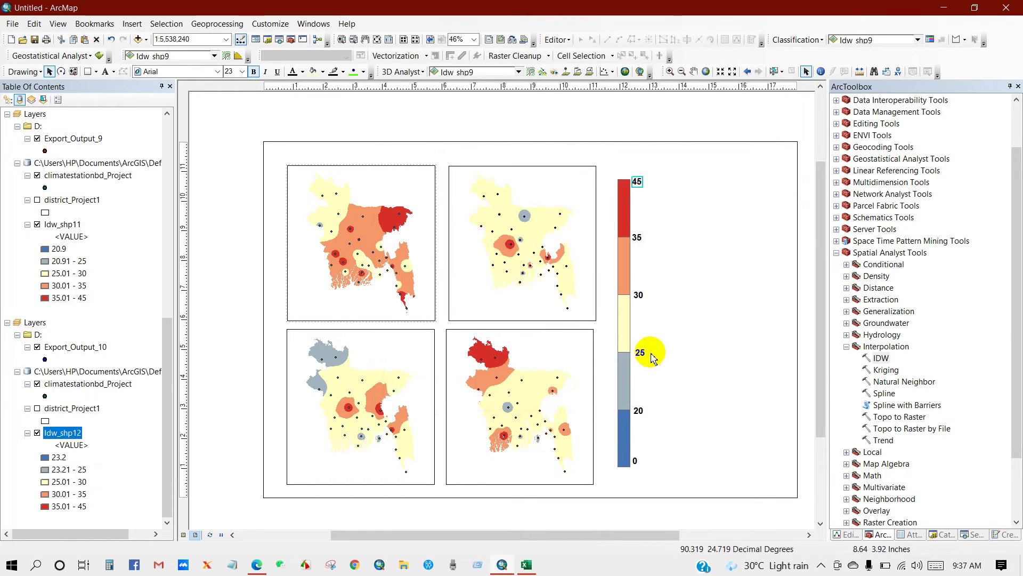
left_click(716, 342)
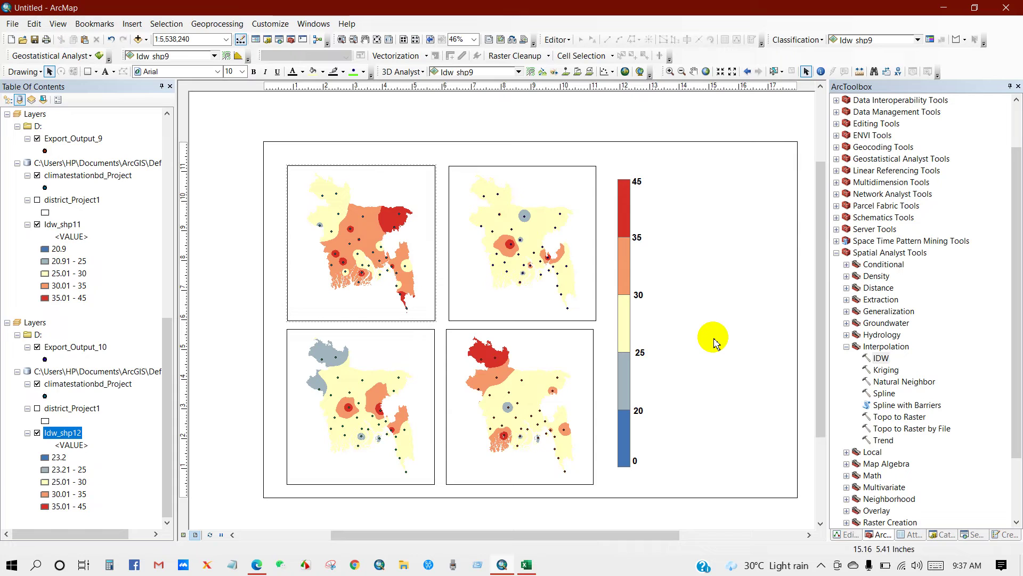
Step: Group the colour bar with its 0, 20, 25, 30, 35 and 45 labels, then nudge it right
left_click(624, 440)
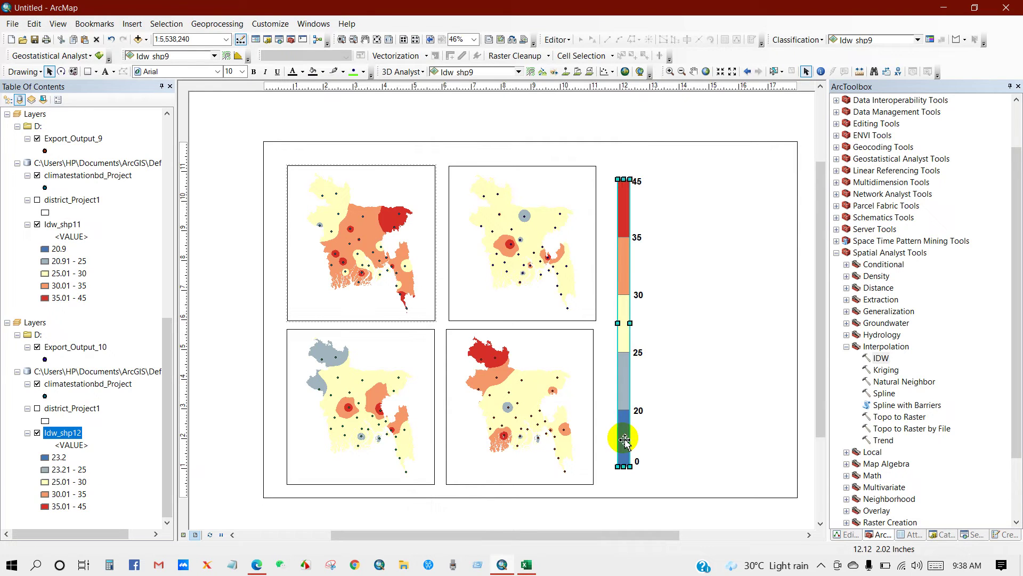
left_click(638, 461)
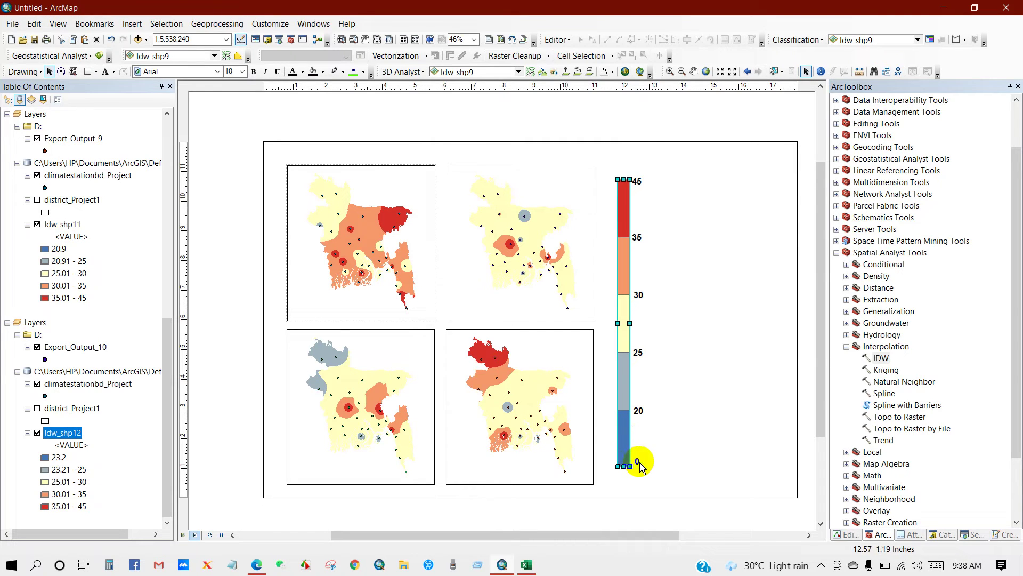
left_click(639, 412, "shift")
left_click(638, 352, "shift")
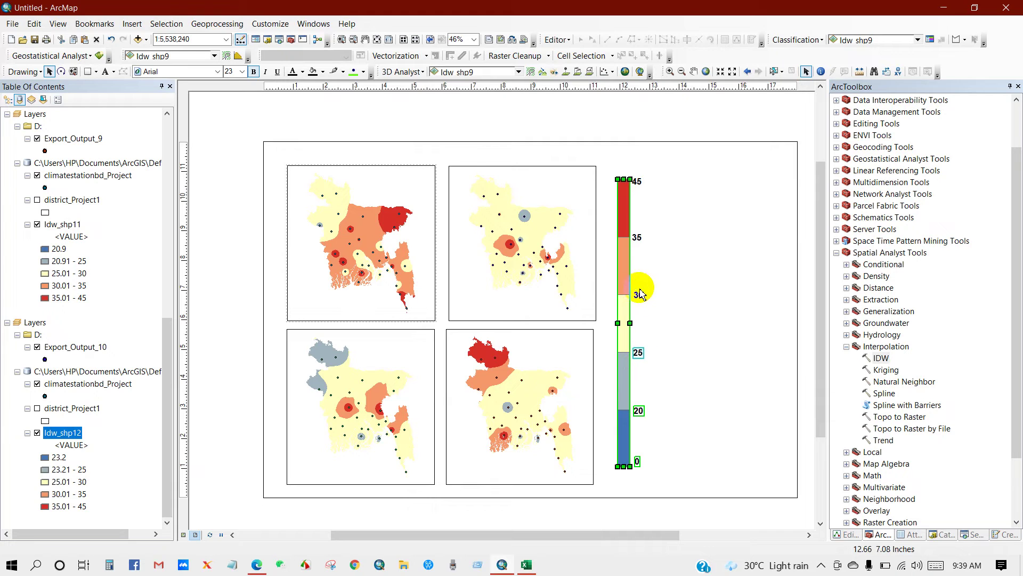
left_click(642, 294, "shift")
left_click(638, 238, "shift")
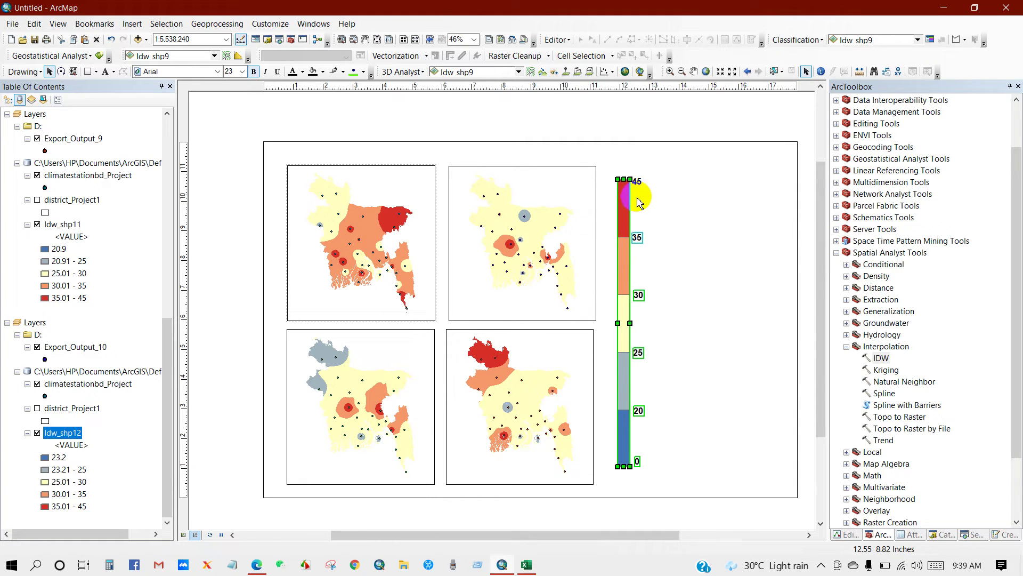
left_click(638, 182, "shift")
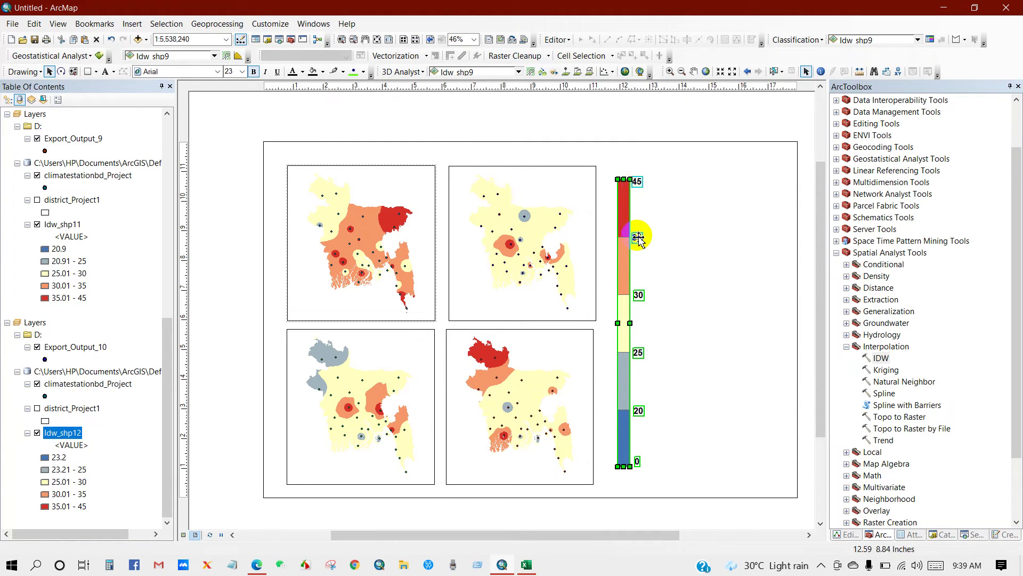
right_click(638, 238)
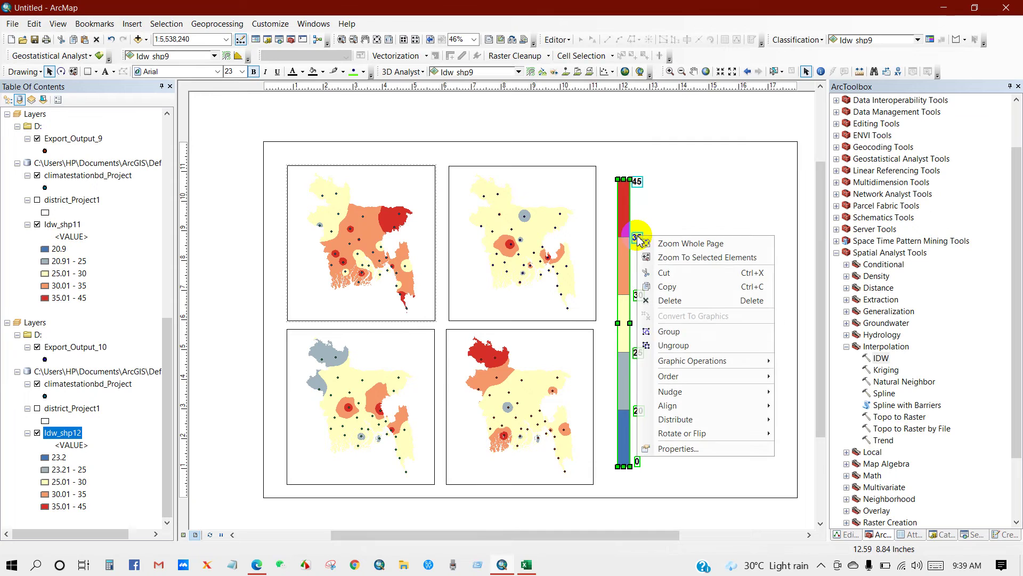
left_click(672, 331)
left_click(670, 331)
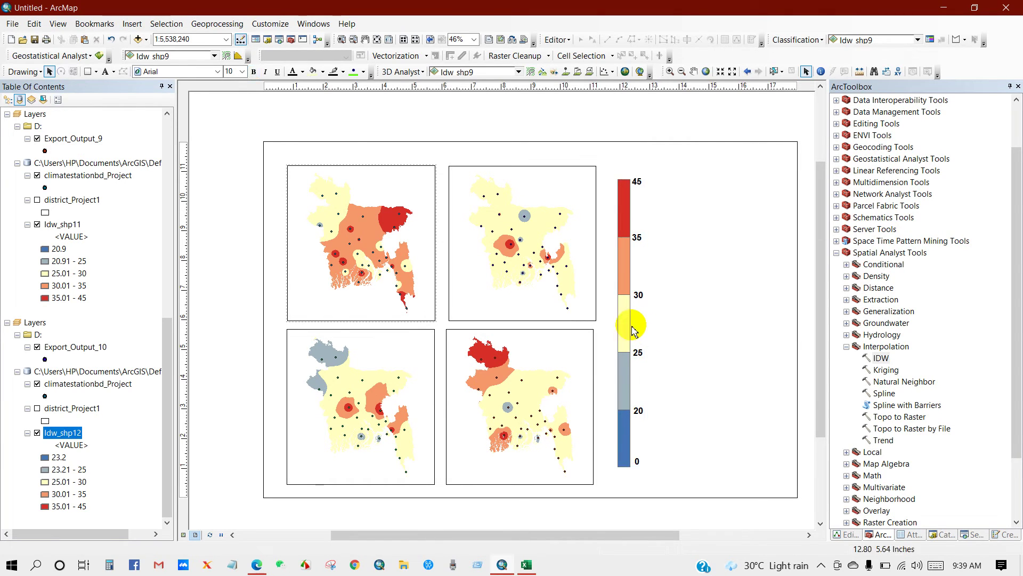
left_click_drag(633, 329, 653, 336)
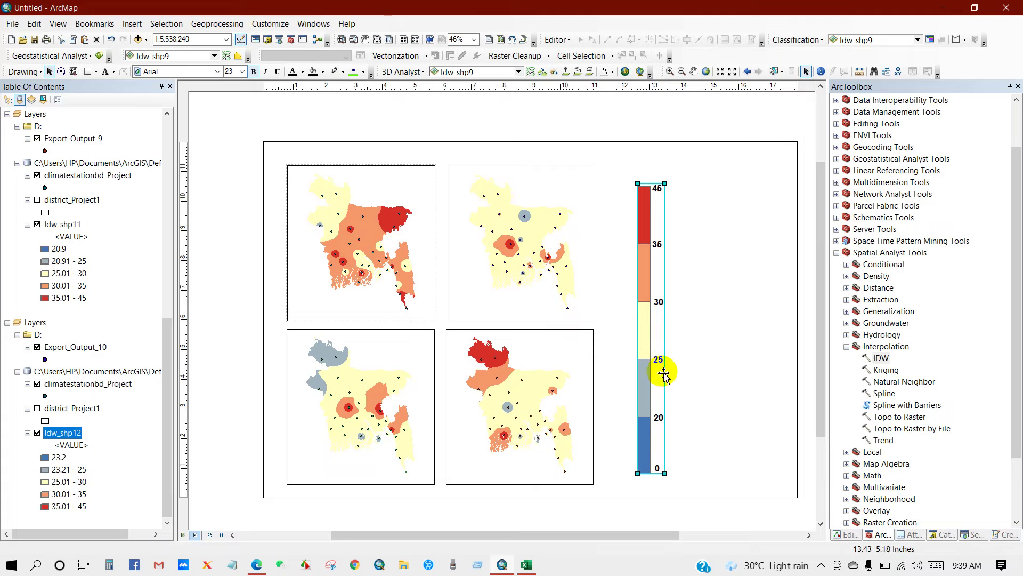
left_click(706, 336)
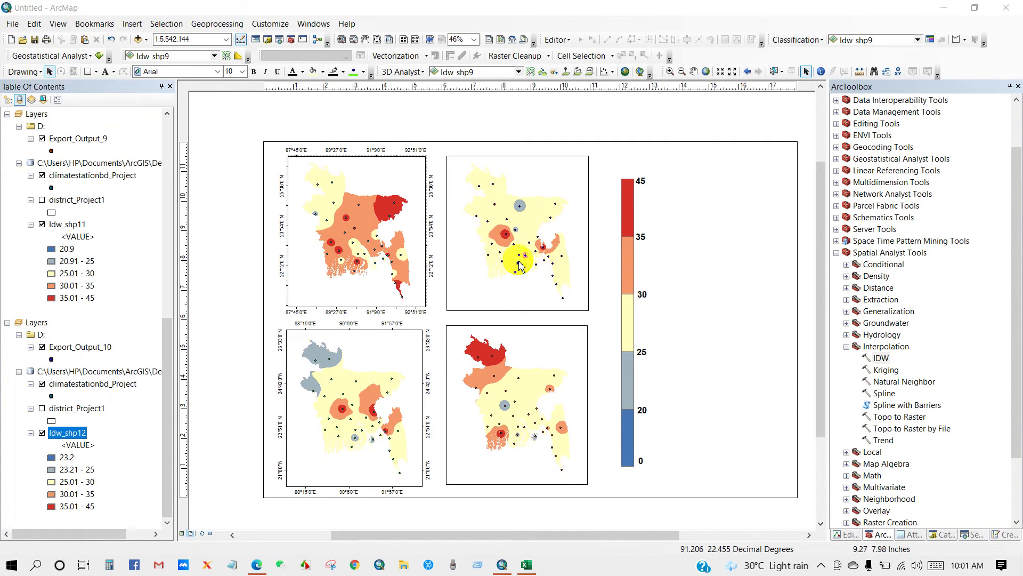
Step: Create a new labels-only graticule for the top-right map frame with the grid wizard
left_click(515, 264)
right_click(513, 260)
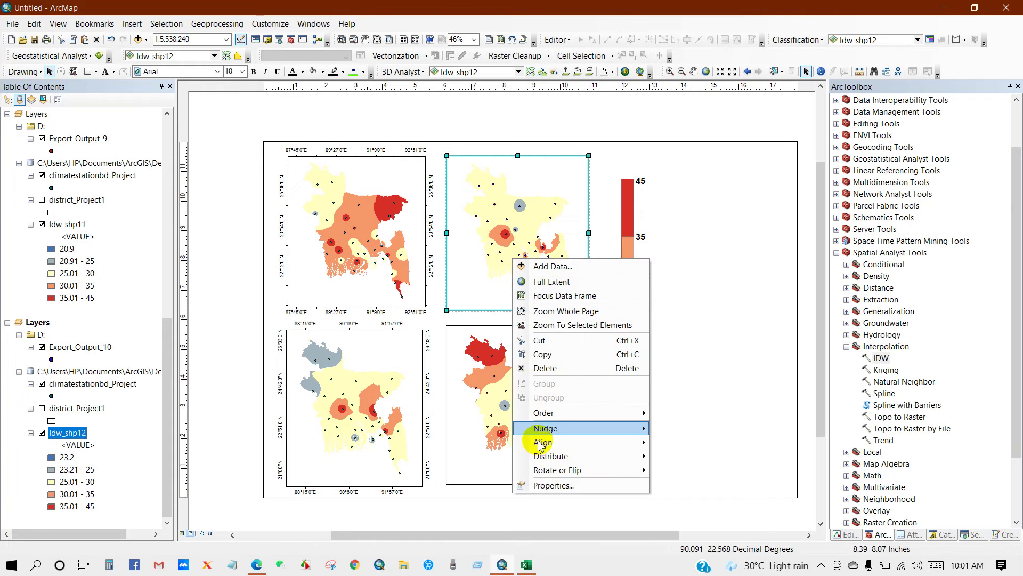
left_click(554, 485)
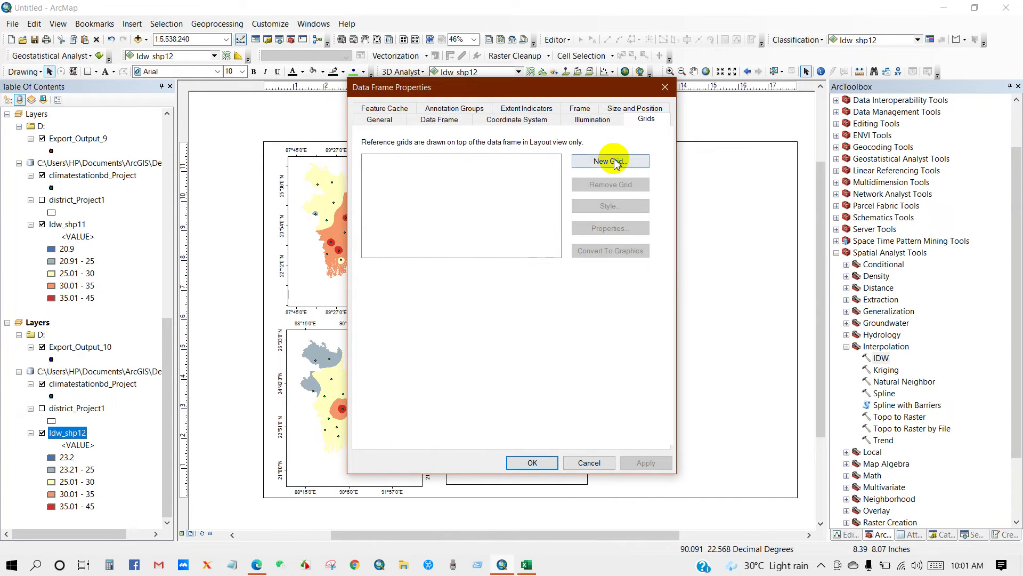
left_click(616, 162)
left_click(607, 395)
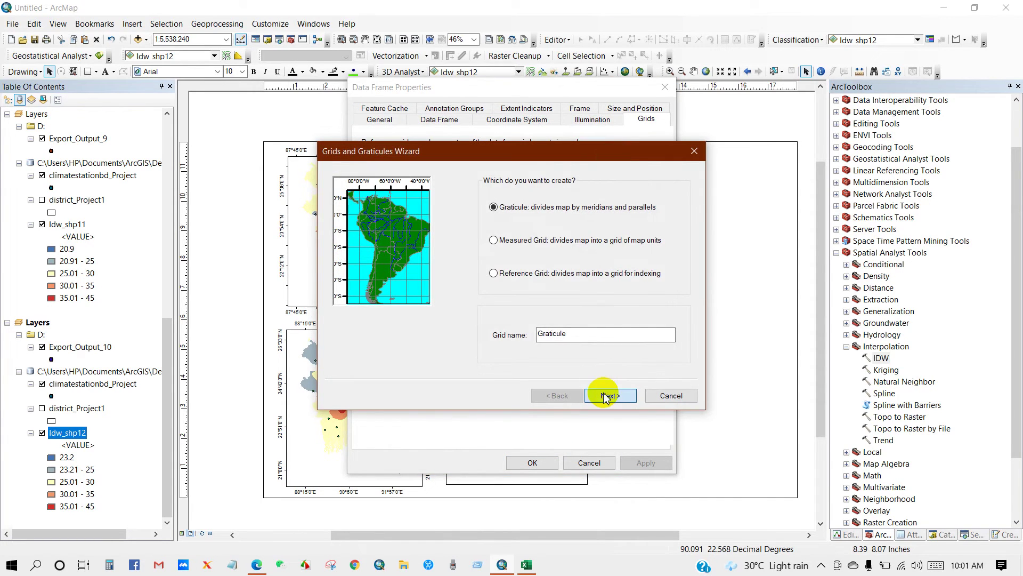
left_click(514, 197)
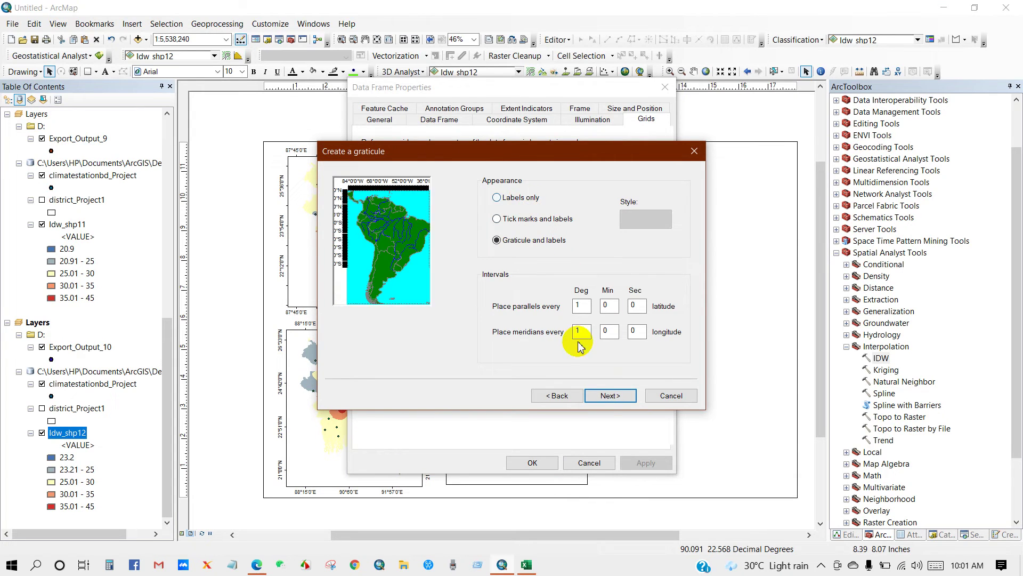
left_click(611, 397)
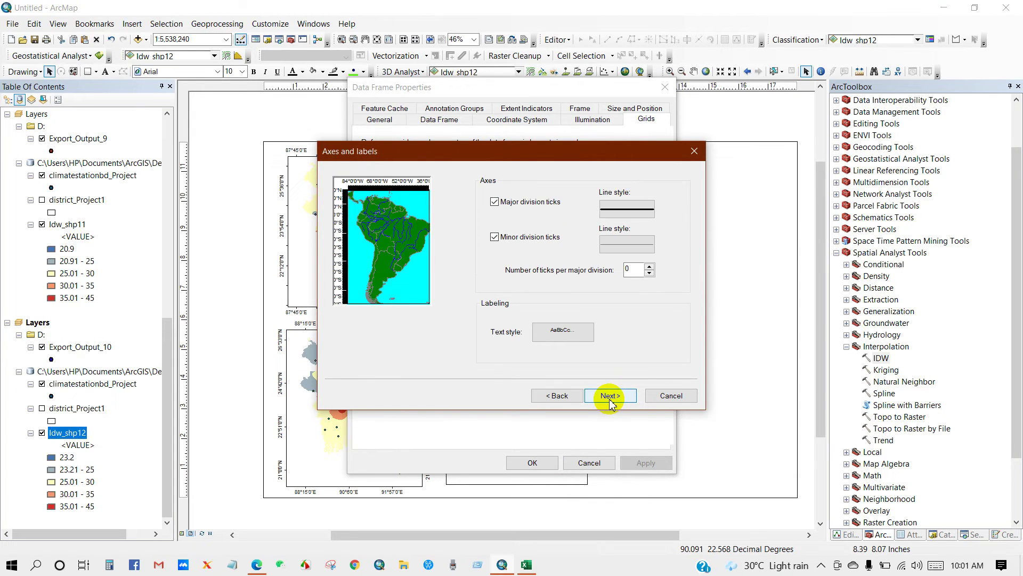
left_click(610, 397)
left_click(611, 396)
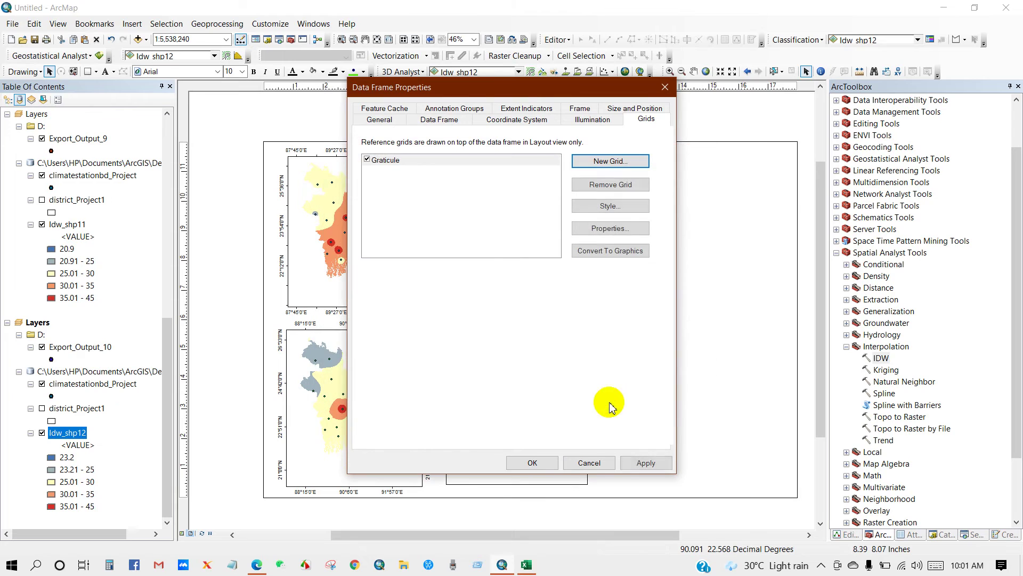
Step: Set graticule labels to size 12, vertical on left and right, with 51-minute X and Y intervals
left_click(606, 229)
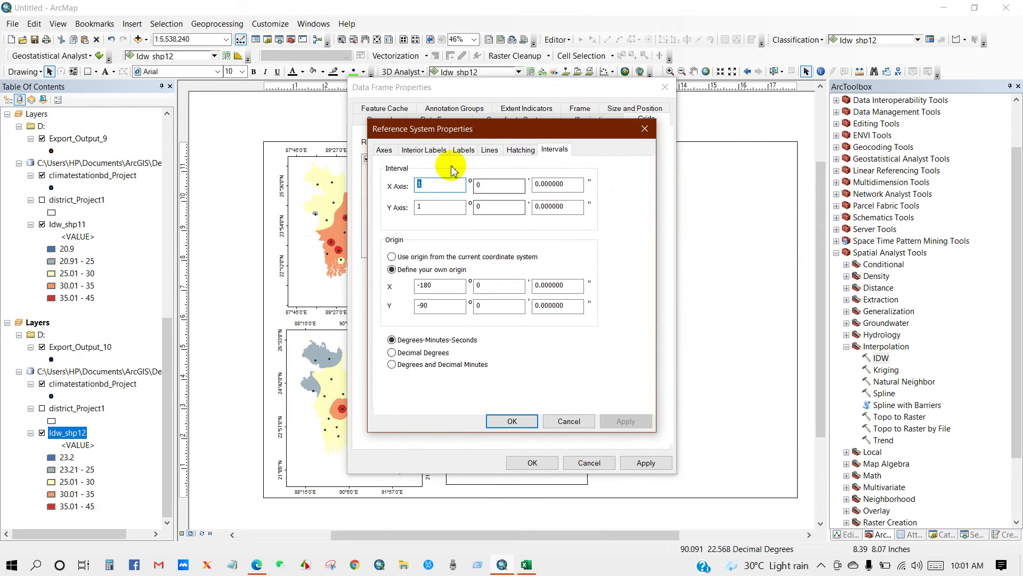
left_click(463, 150)
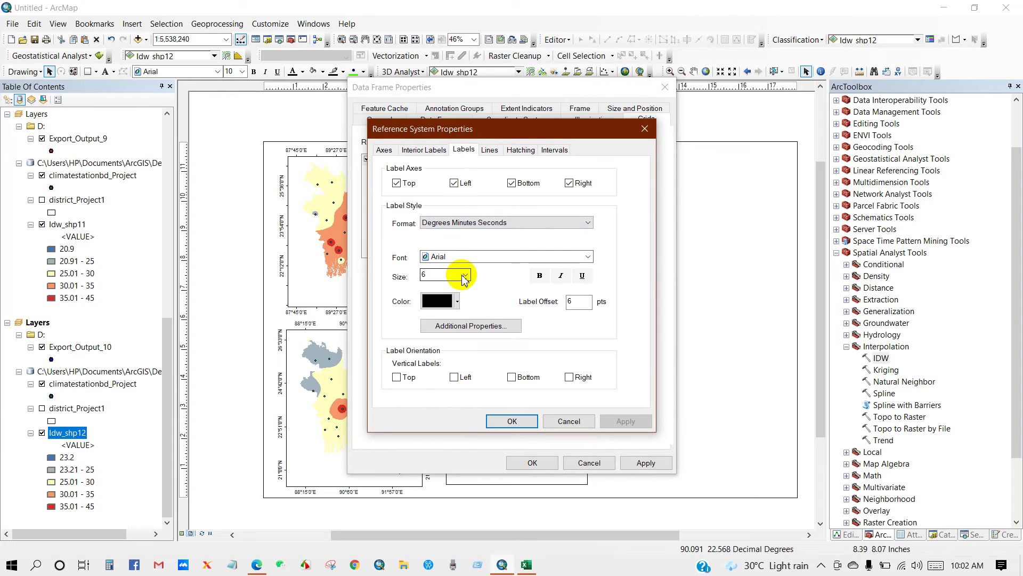
left_click(460, 275)
left_click(427, 336)
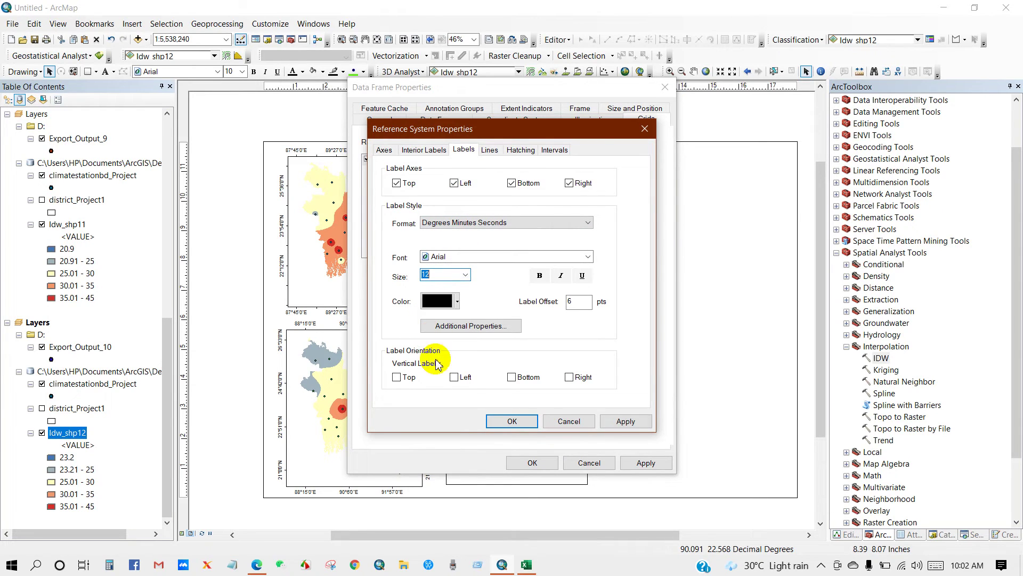
left_click(454, 378)
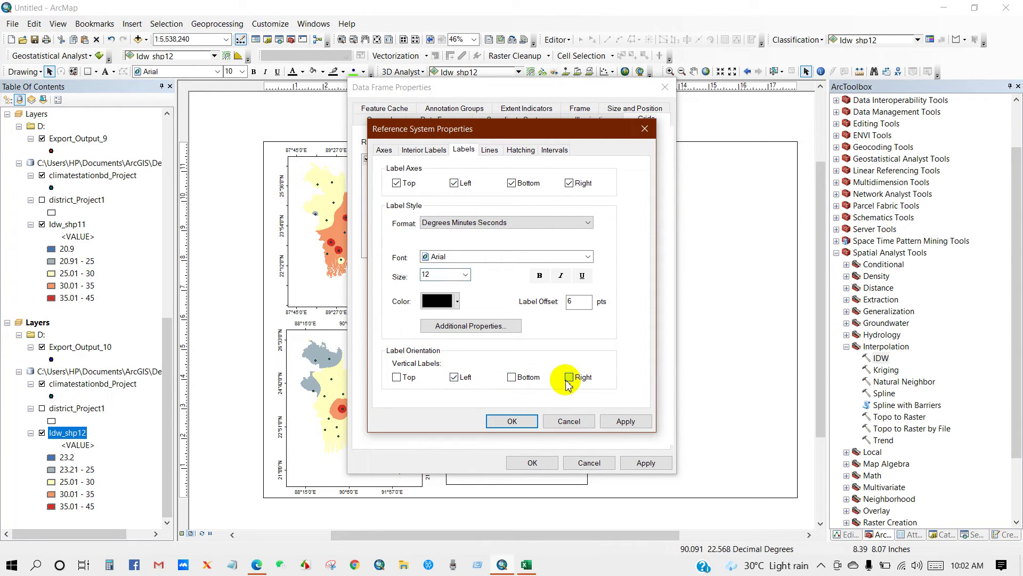
left_click(568, 380)
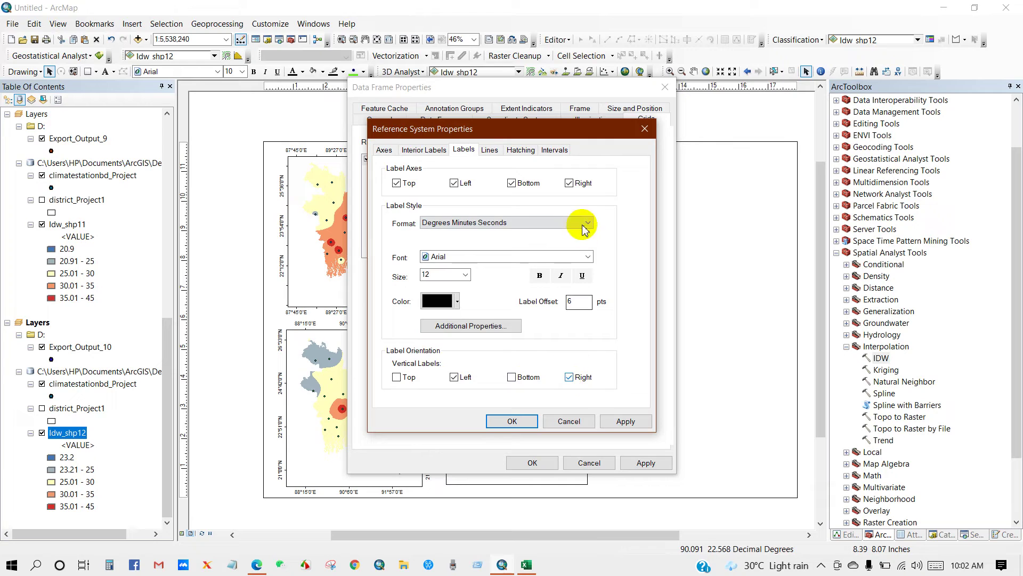
left_click(556, 150)
double_click(477, 186)
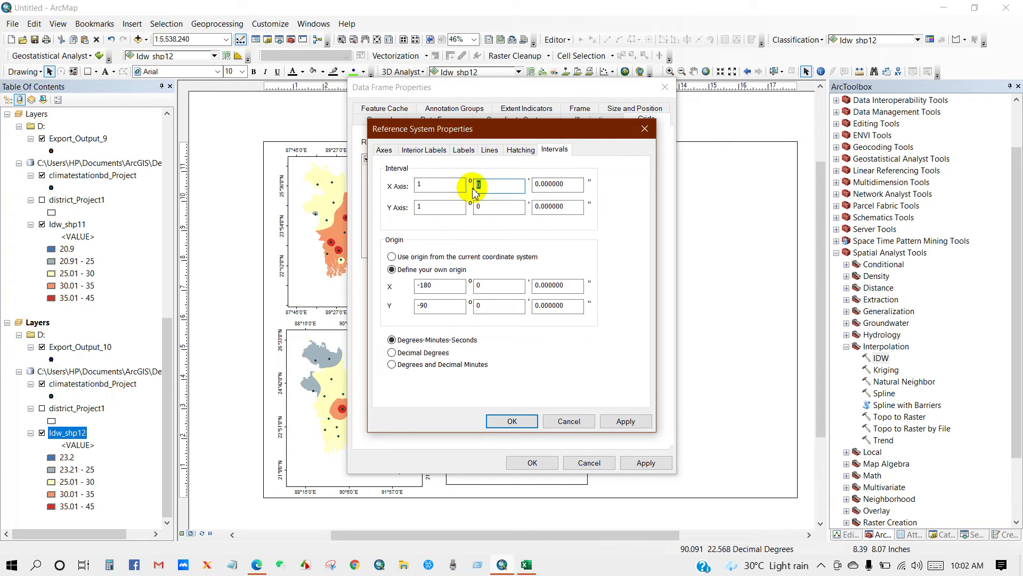
type("51")
double_click(476, 208)
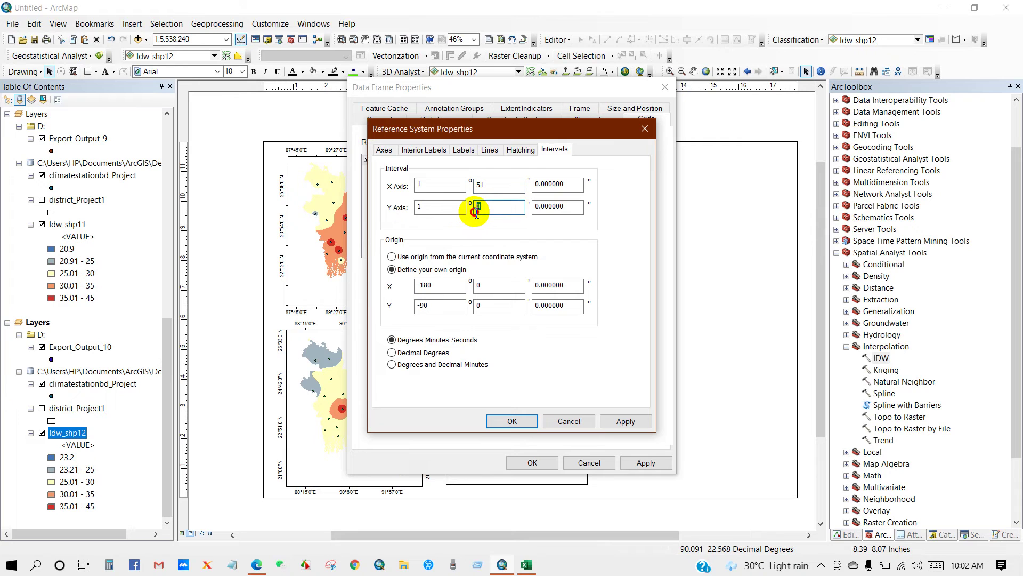
type("51")
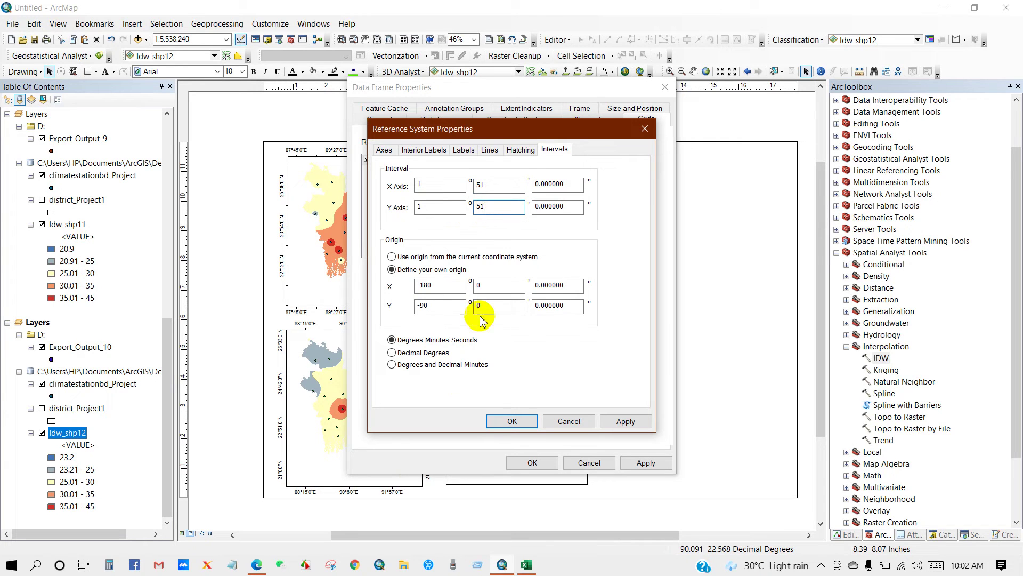
left_click(512, 421)
left_click(522, 461)
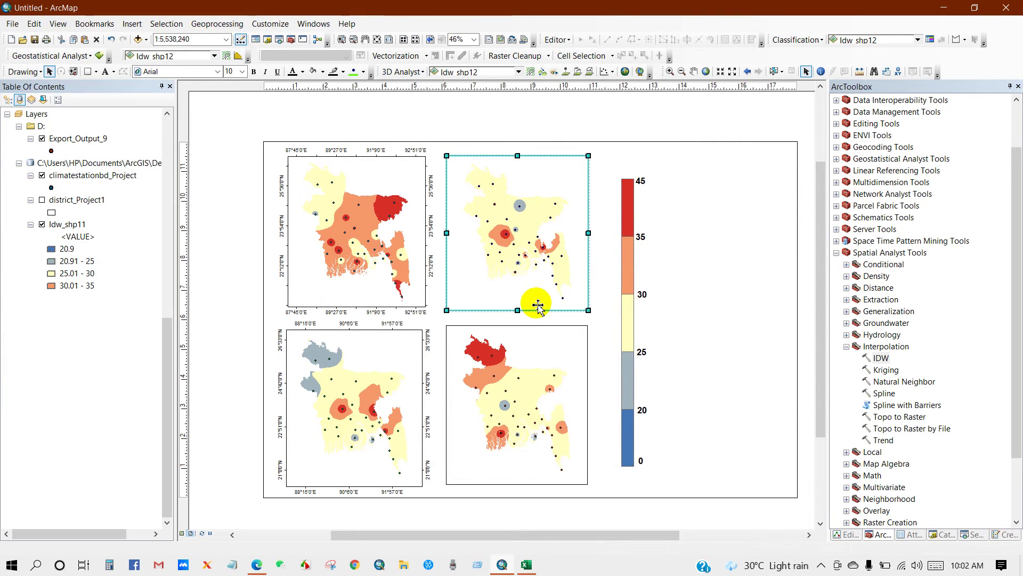
Step: Nudge the top-right and bottom-right map frames slightly to the right
left_click(681, 280)
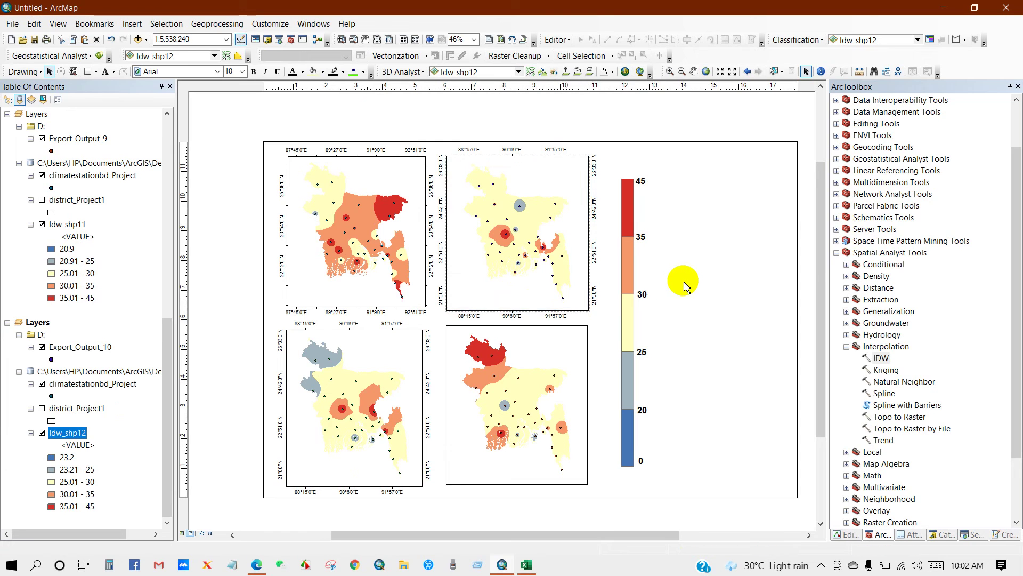
left_click(533, 268)
left_click_drag(533, 268, 536, 268)
left_click(496, 388)
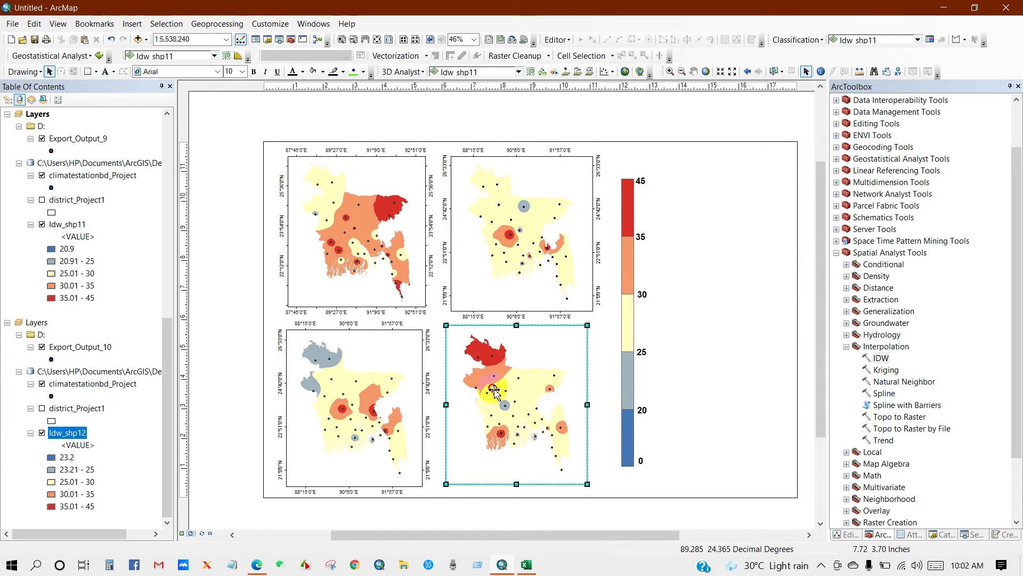
left_click_drag(500, 391, 504, 394)
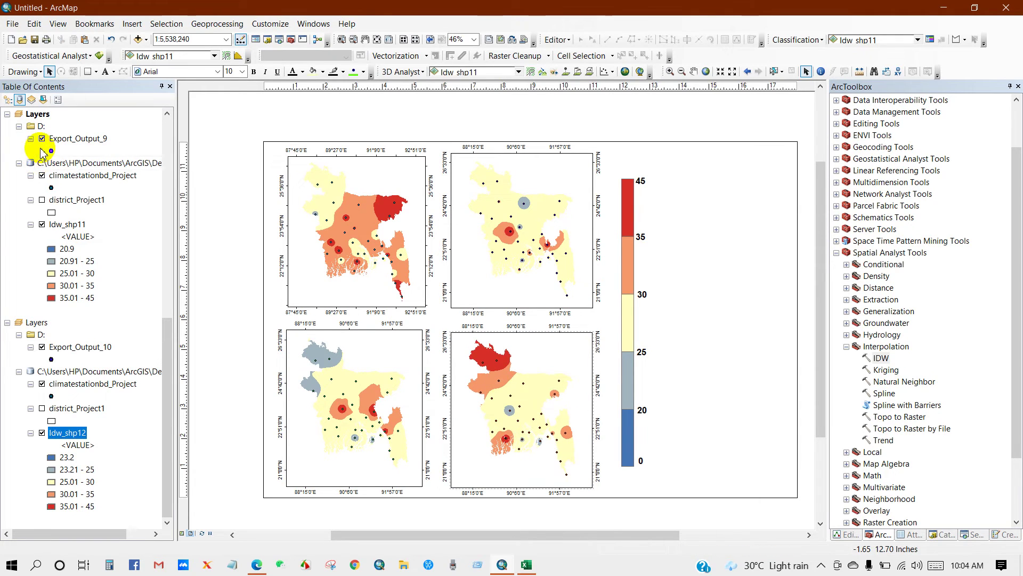
Step: Hide climatestationbd_Project, Export_Output_9 and Export_Output_10 station points in the lower map frames
left_click(43, 177)
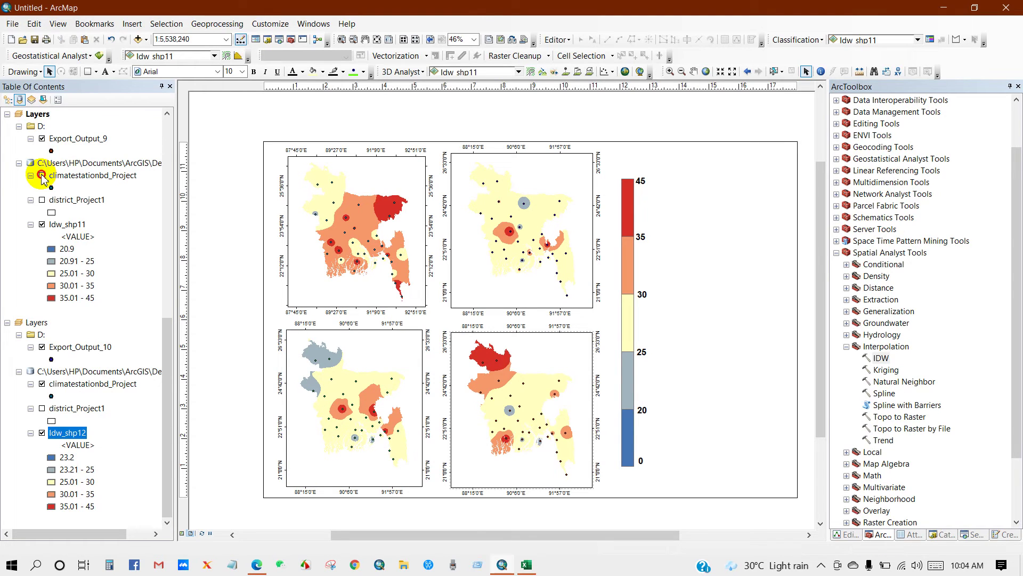
left_click(43, 177)
left_click(42, 139)
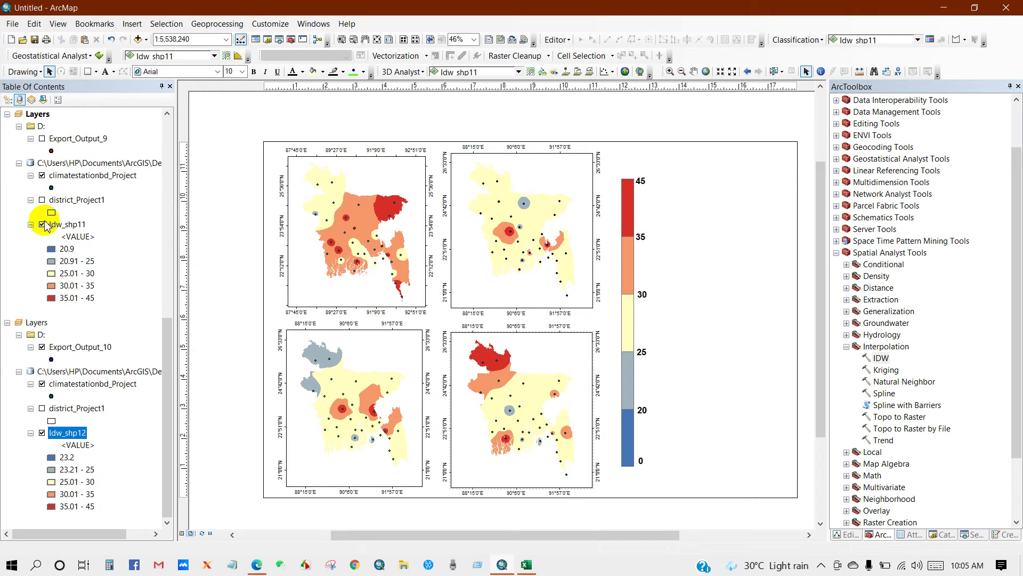
left_click(43, 177)
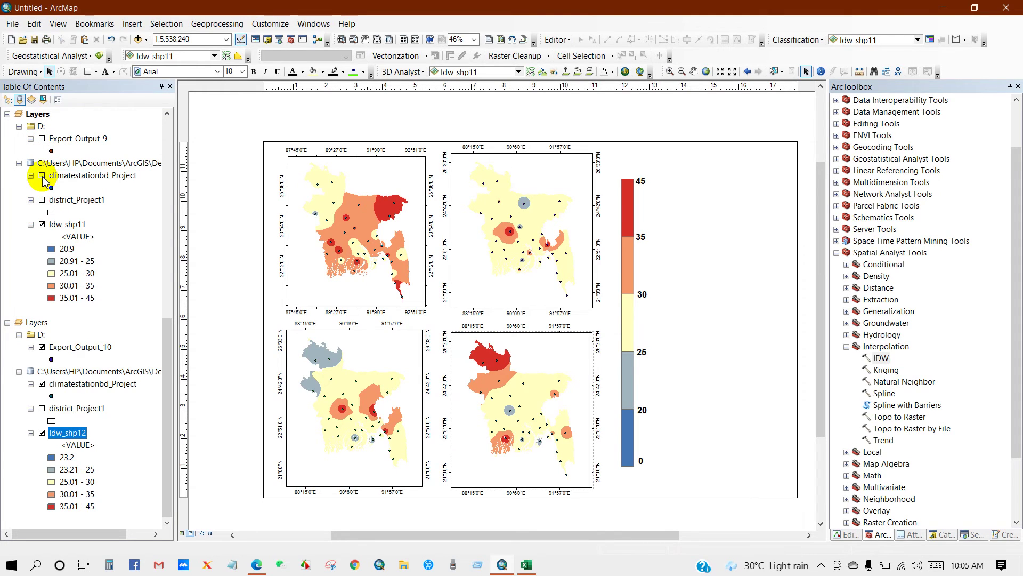
left_click(43, 347)
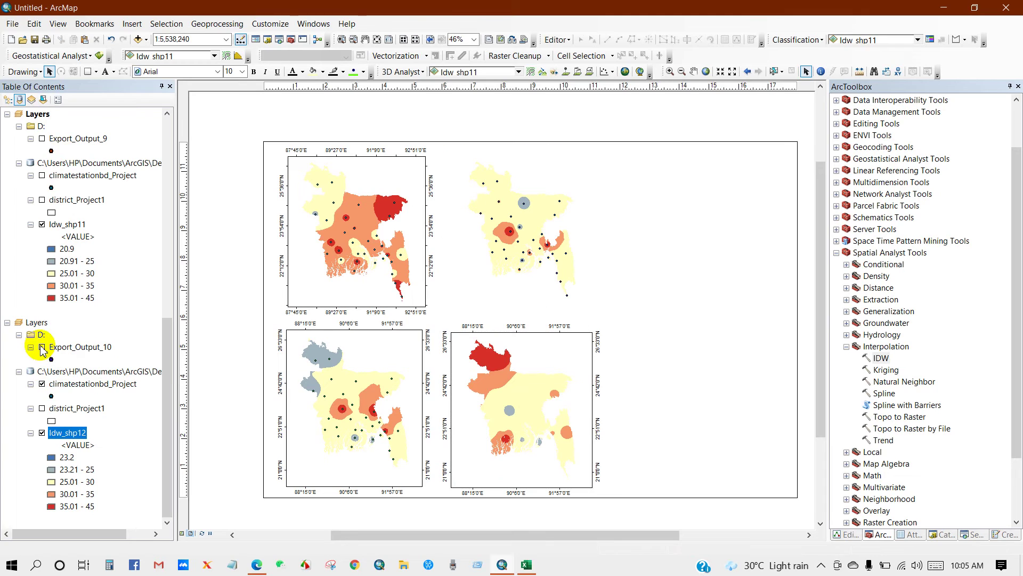
left_click(42, 385)
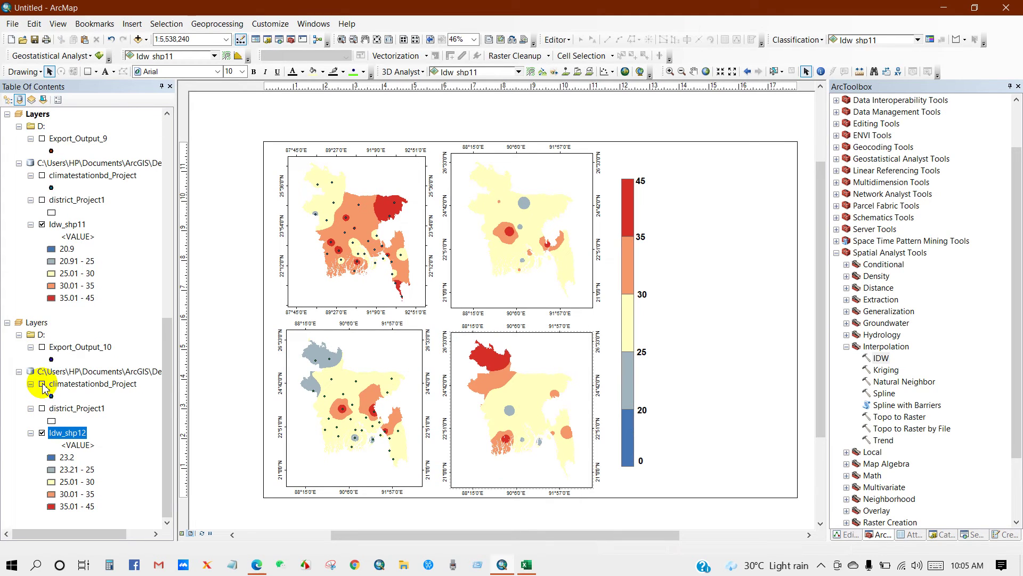
Step: Hide the station points in the Idw_shp10 map and Export_Output_7 in the top-left map
scroll(41, 306, "up", 3)
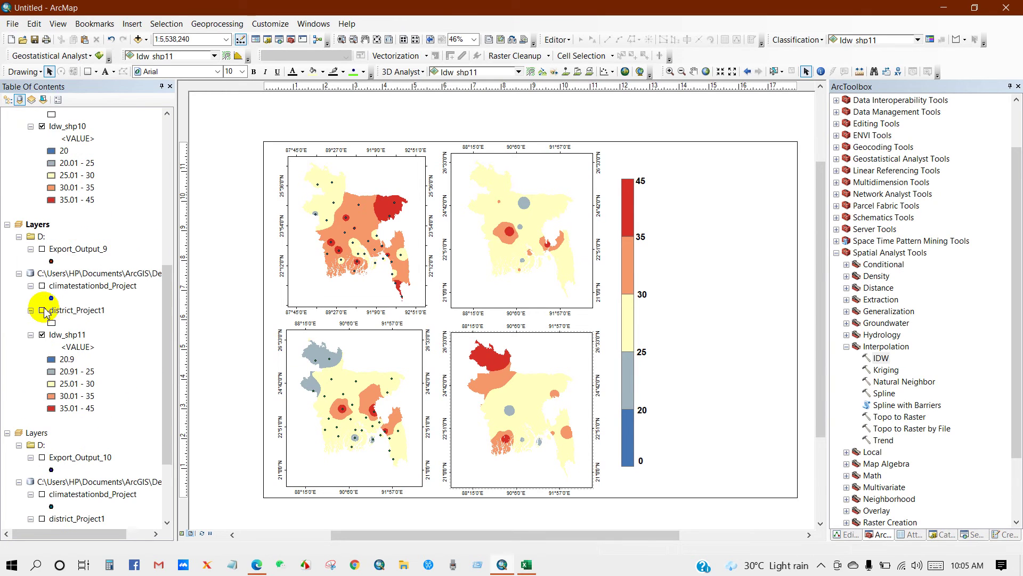
scroll(44, 329, "up", 4)
left_click(42, 224)
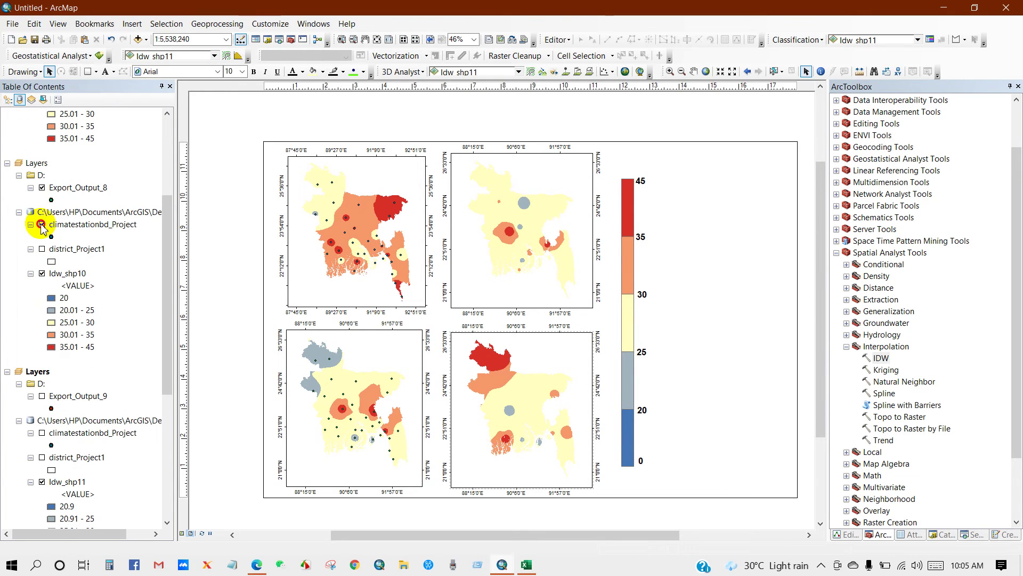
scroll(37, 221, "up", 3)
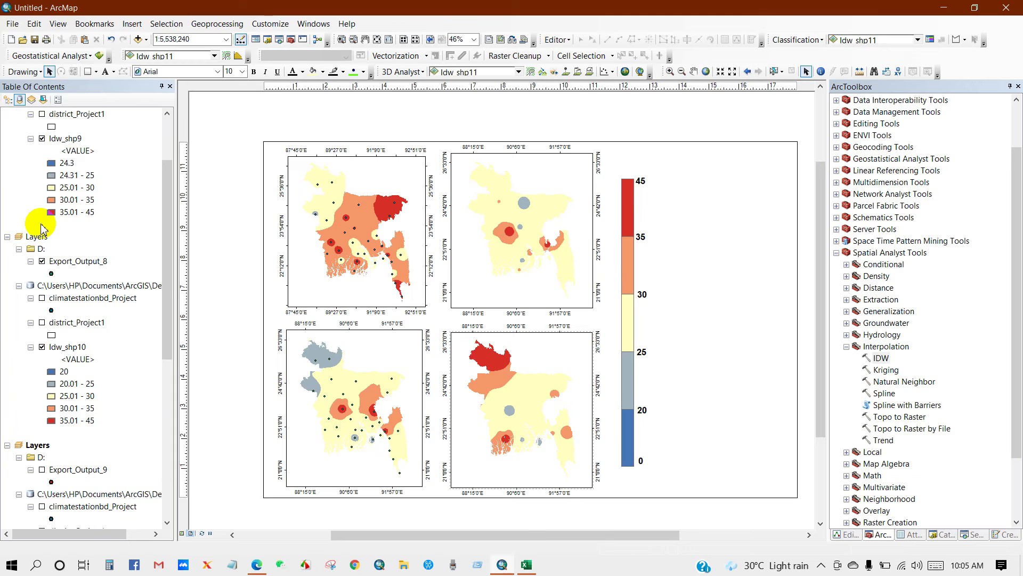
left_click(42, 127)
left_click(42, 127)
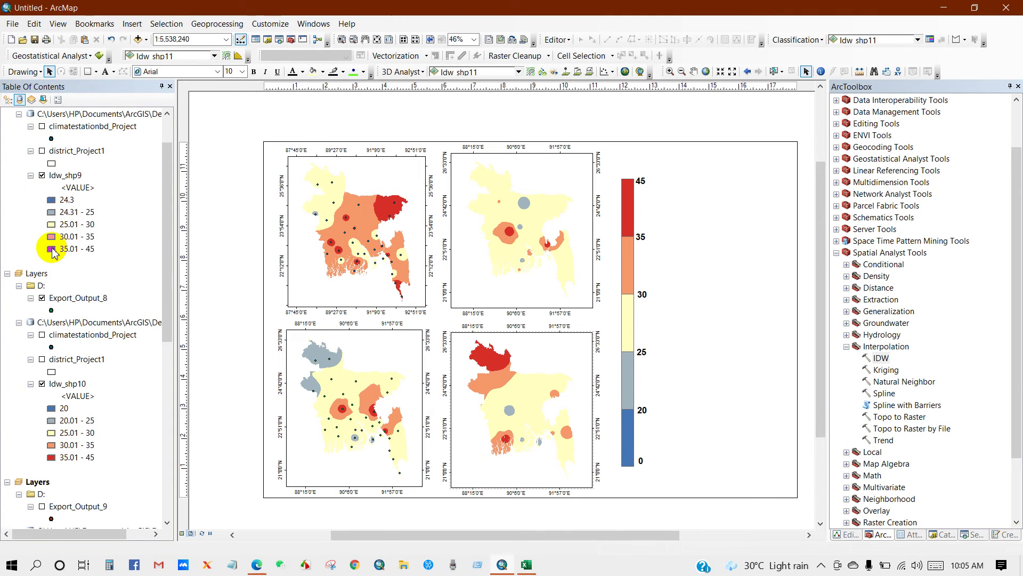
scroll(52, 252, "up", 2)
left_click(43, 139)
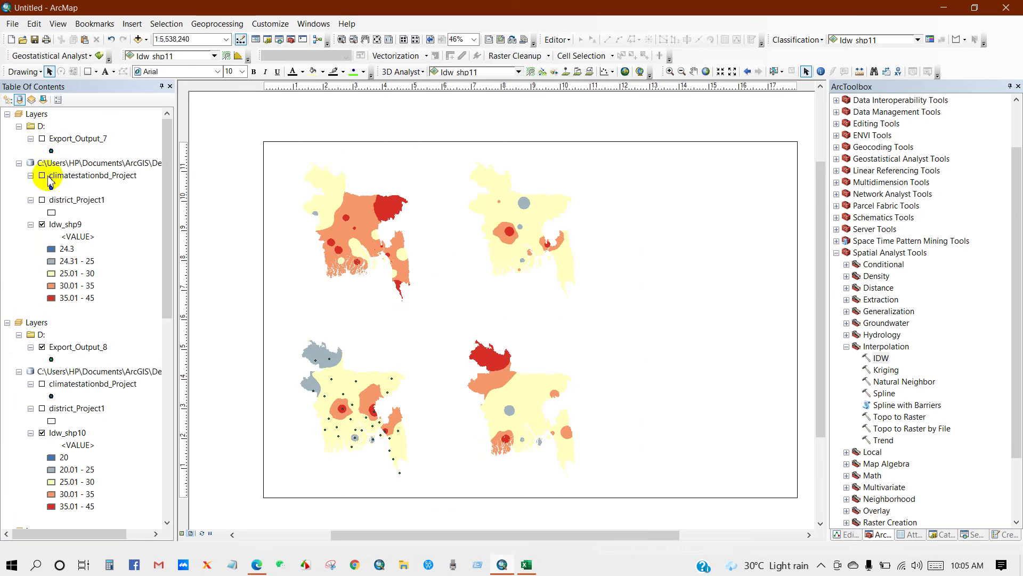
scroll(19, 256, "down", 4)
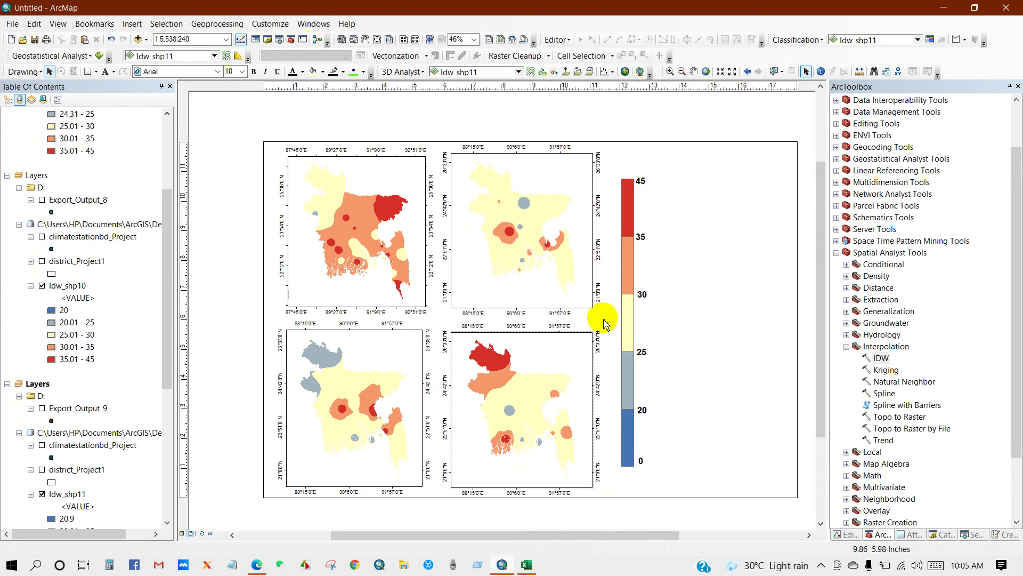
left_click(690, 309)
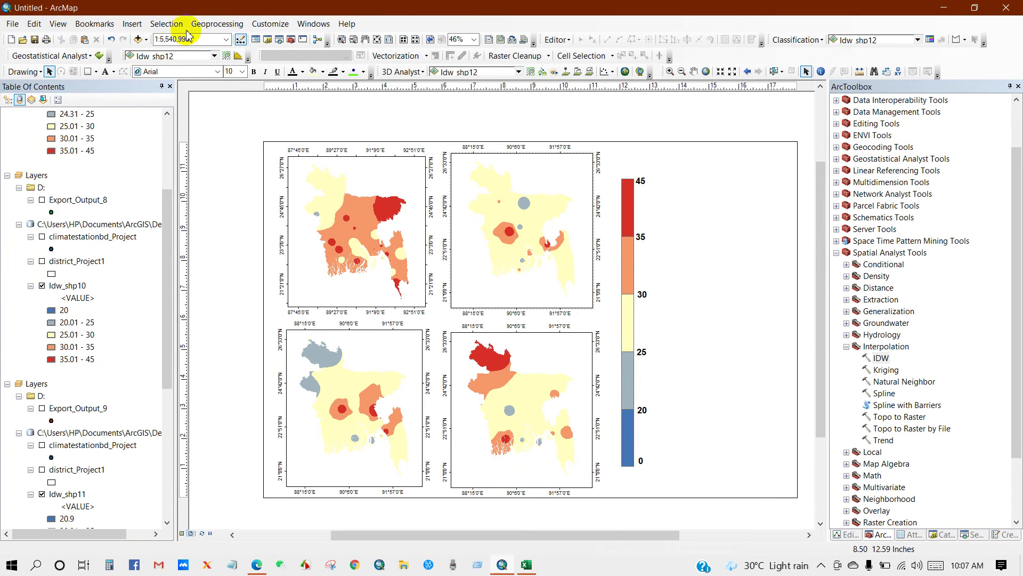
Step: Insert an ESRI North 3 north arrow into the layout
left_click(132, 23)
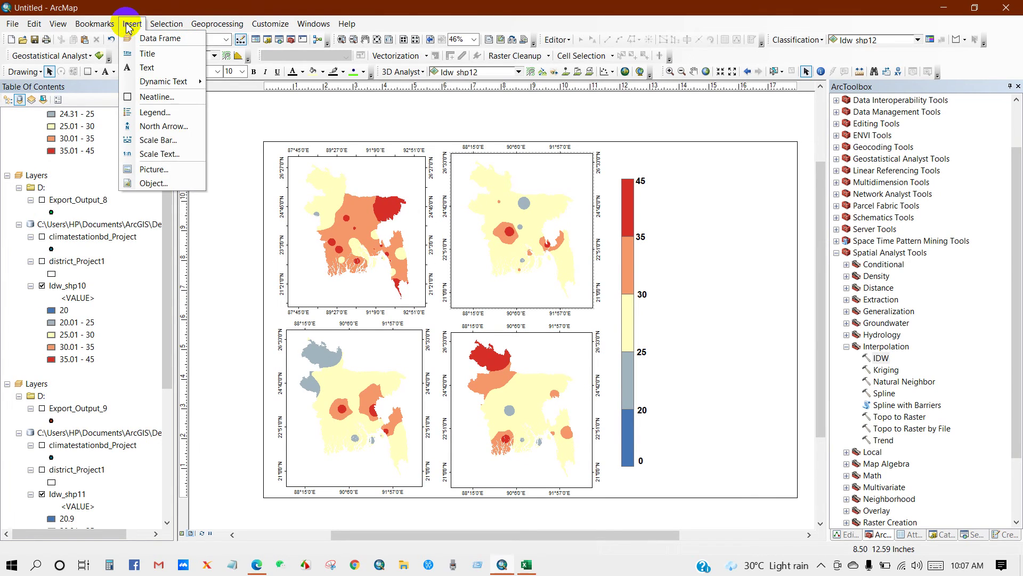
left_click(153, 126)
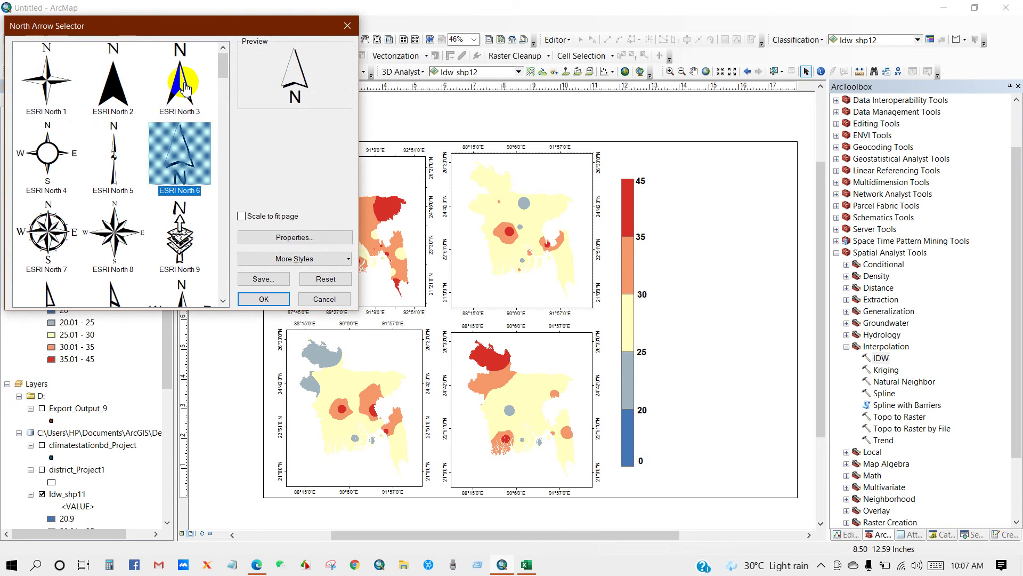
left_click(180, 80)
left_click(264, 299)
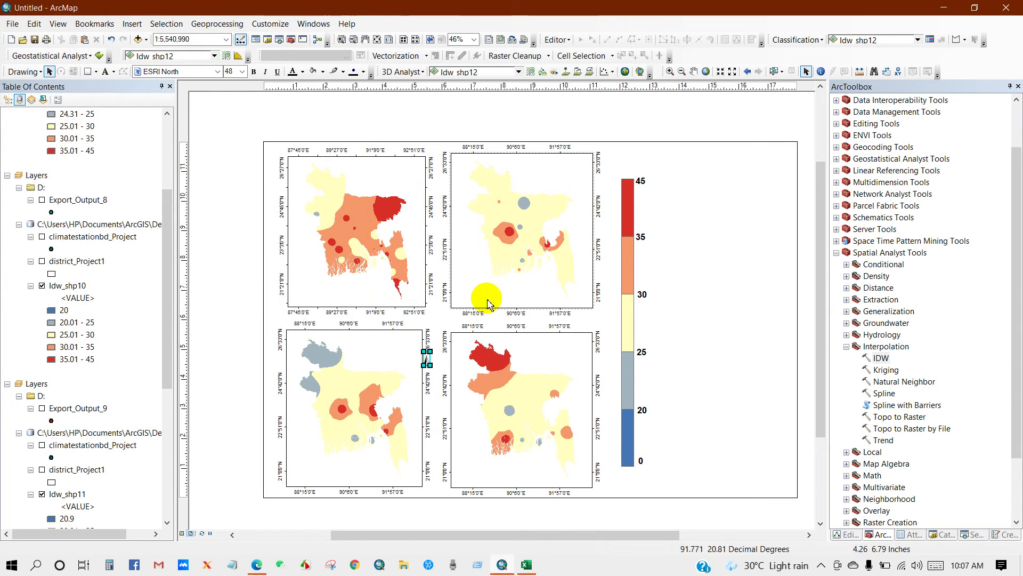
Step: Move the north arrow into the top-left map's lower-left corner
left_click_drag(486, 297, 304, 287)
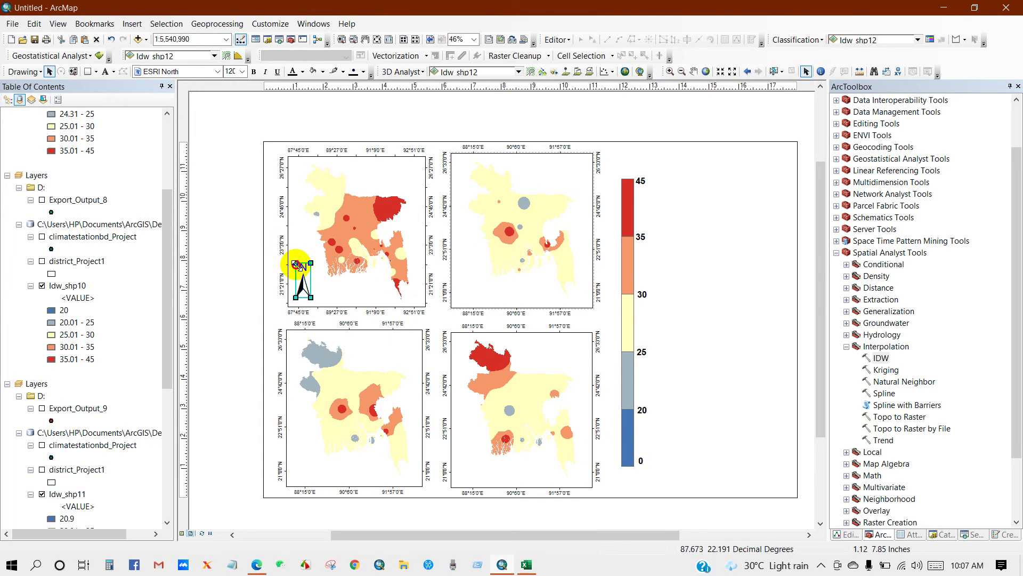
left_click(243, 285)
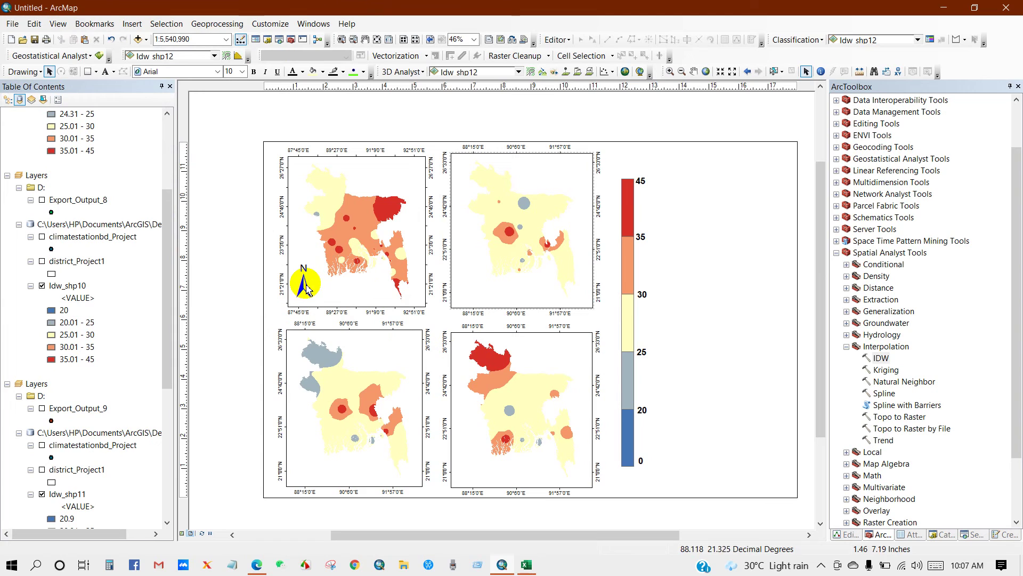
left_click(307, 290)
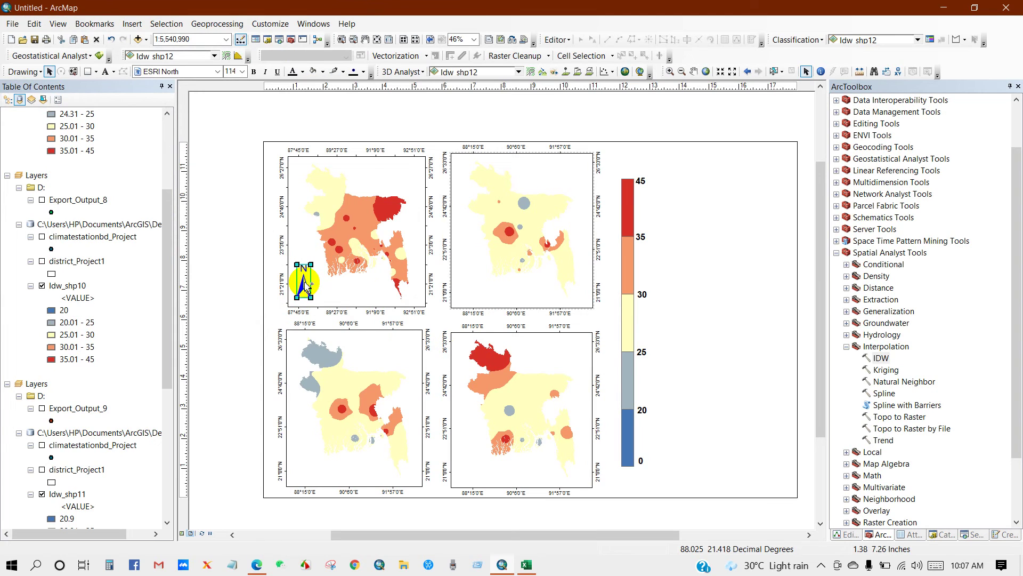
left_click(228, 313)
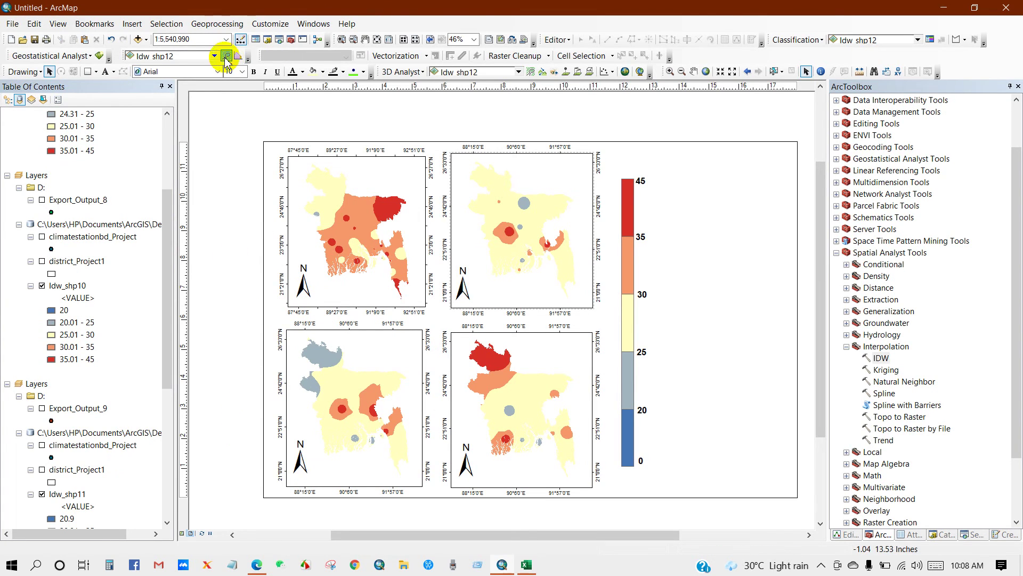
Step: Insert a Scale Line 1 scale bar with Kilometers division units and the label below center
left_click(132, 23)
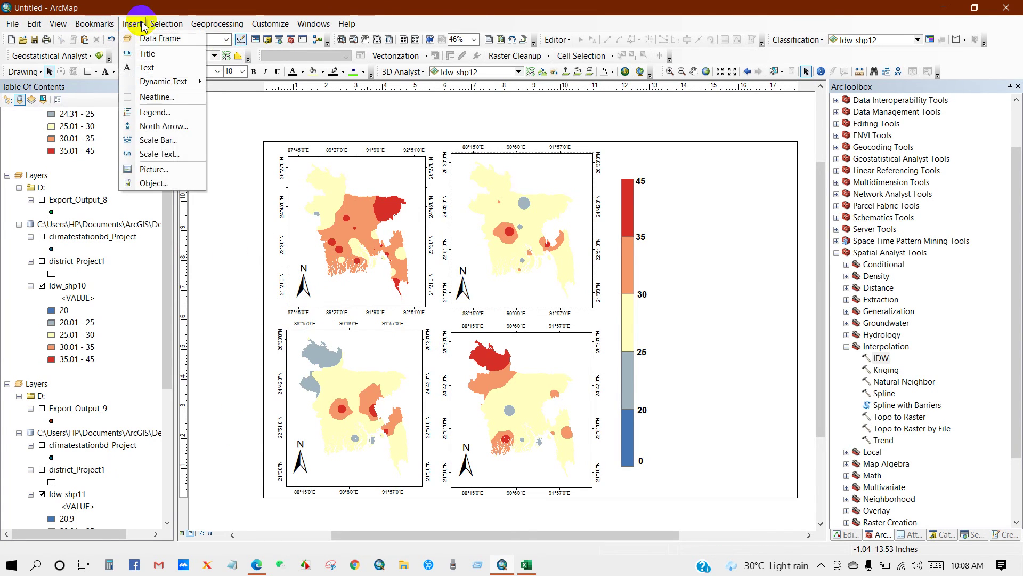
left_click(157, 140)
left_click(67, 59)
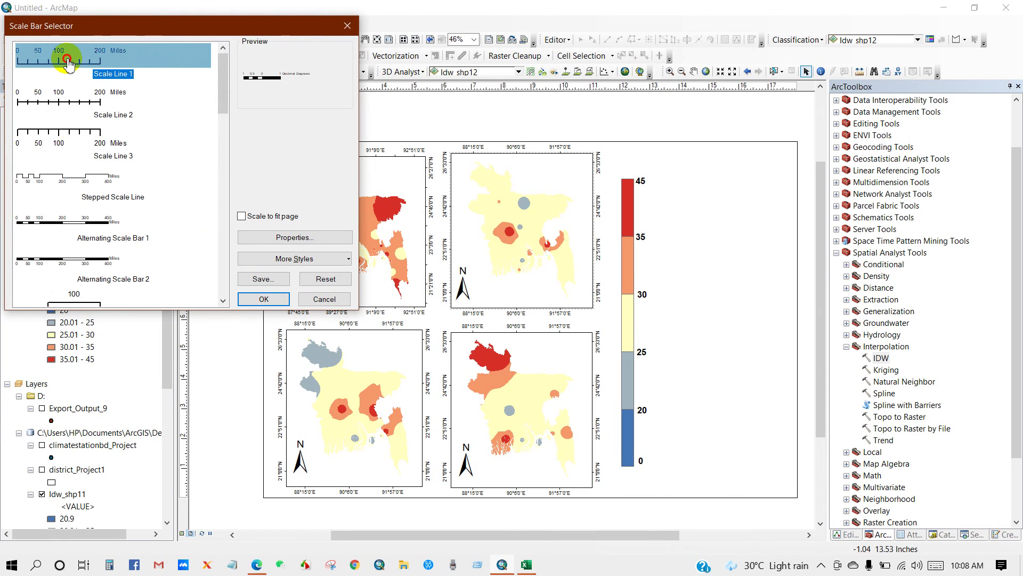
left_click(290, 238)
left_click(447, 316)
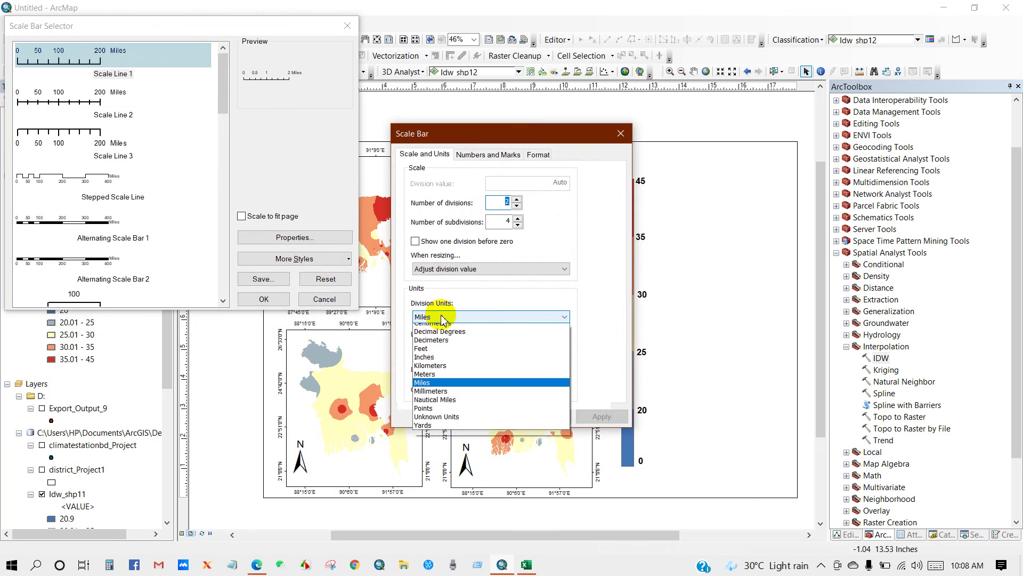
left_click(433, 373)
left_click(440, 349)
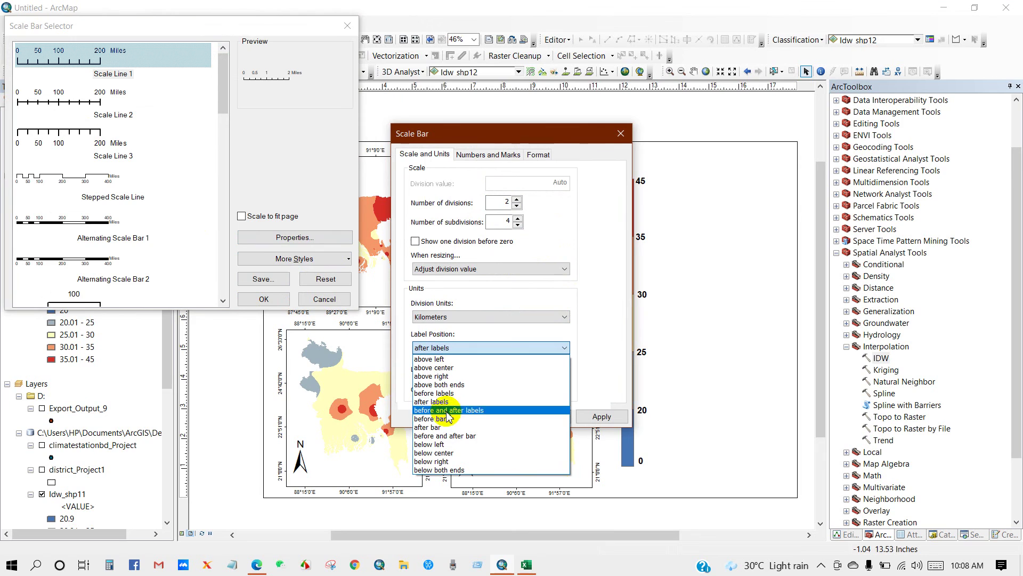
left_click(441, 453)
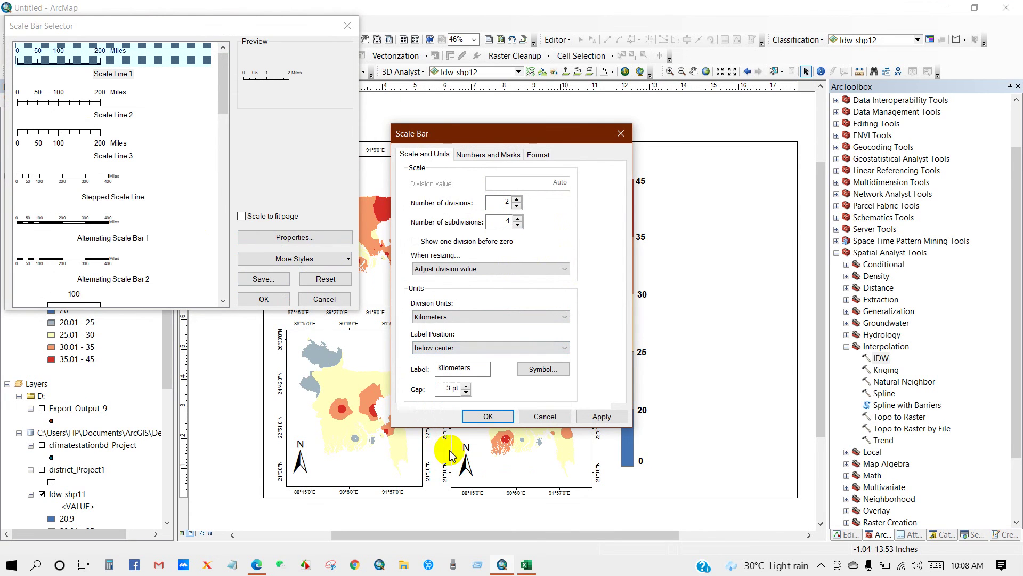
left_click(485, 417)
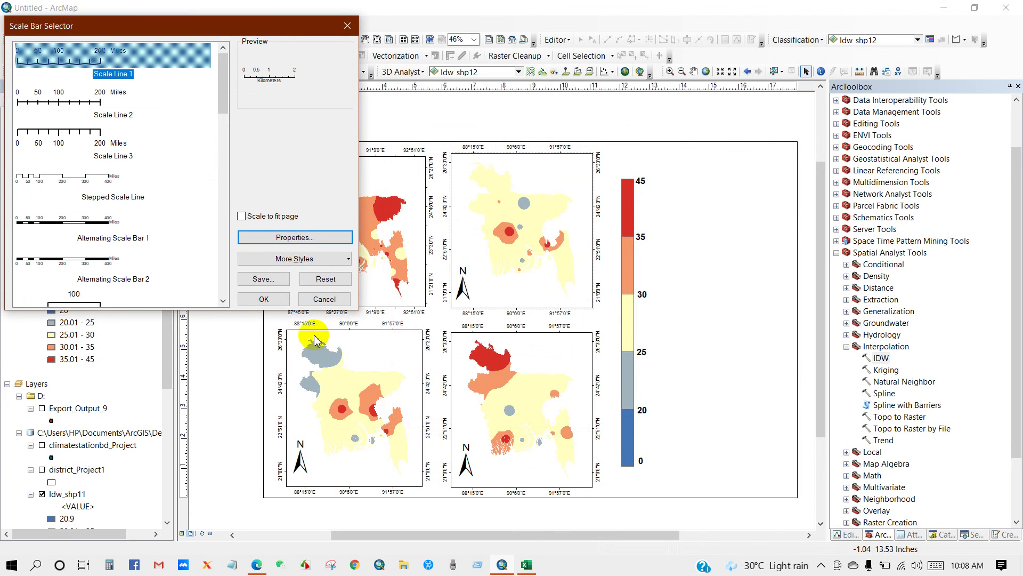
left_click(264, 299)
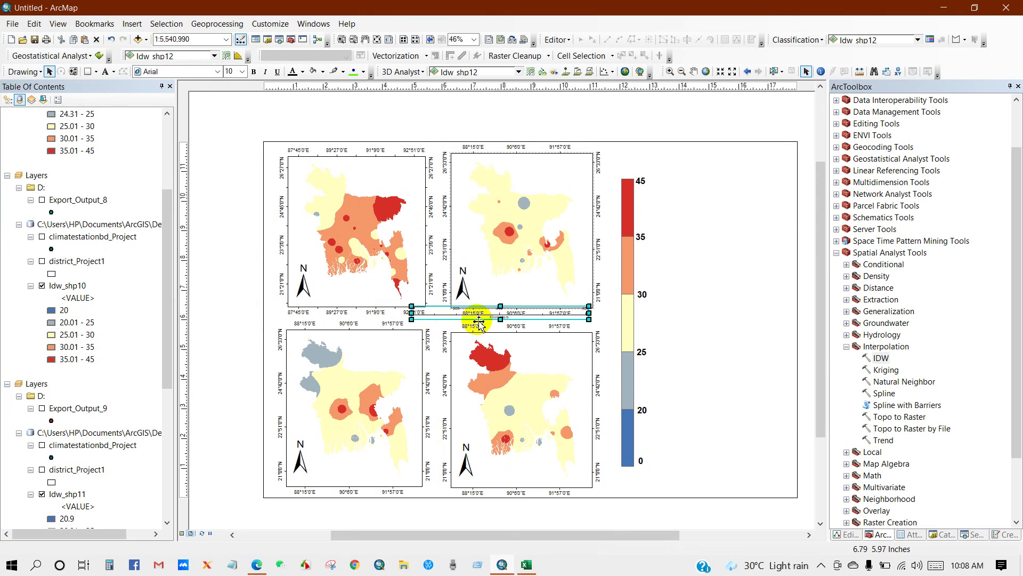
Step: Move the scale bar beneath the colour legend and narrow it to span 0–600 km
left_click_drag(486, 315, 686, 484)
left_click(718, 421)
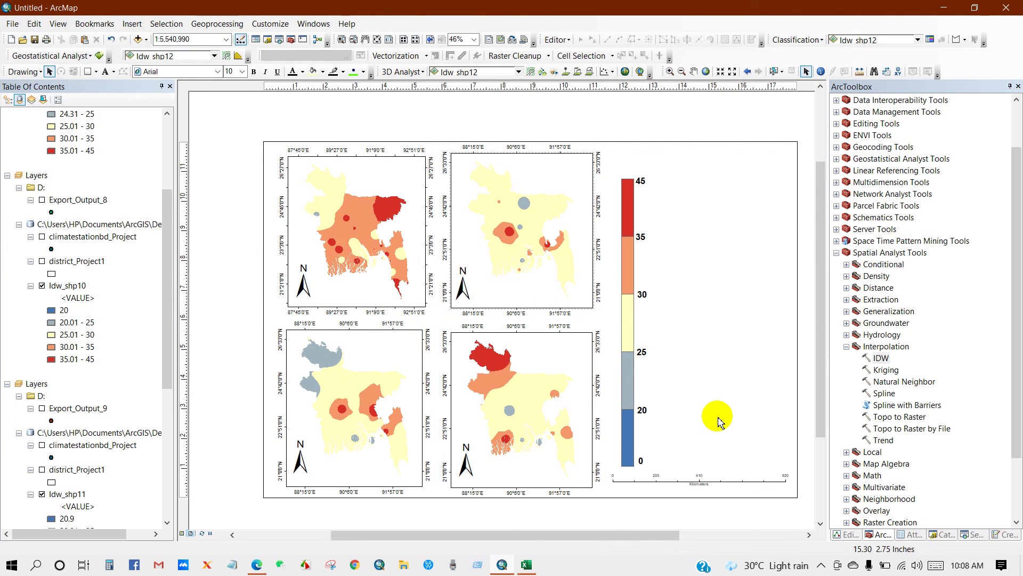
left_click(702, 479)
left_click_drag(761, 485, 748, 485)
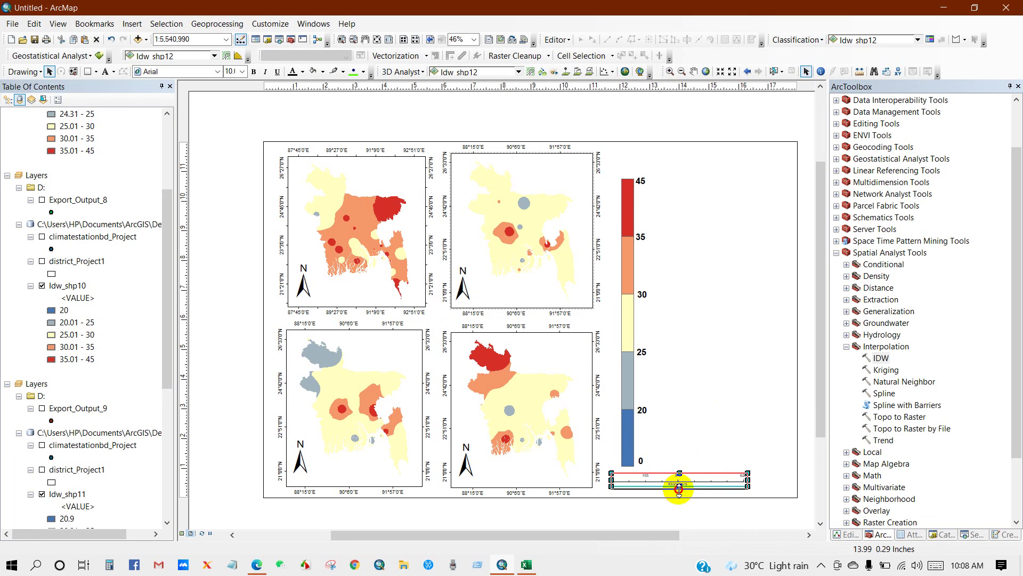
left_click(690, 439)
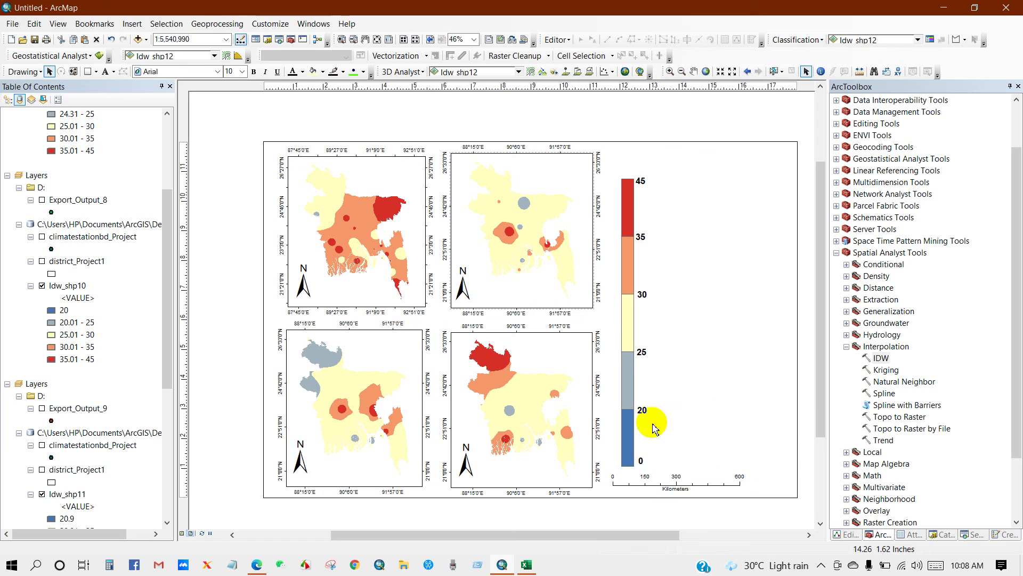
Step: Shift the colour legend bar up and right, then review the scale bar properties without changes
left_click_drag(629, 383, 639, 371)
left_click(726, 446)
left_click(662, 484)
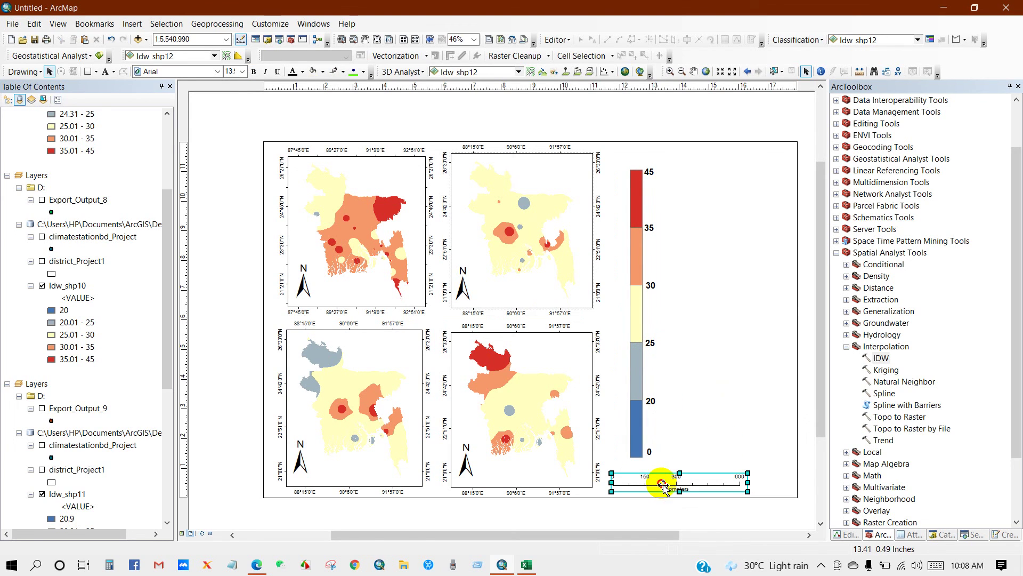
left_click(717, 409)
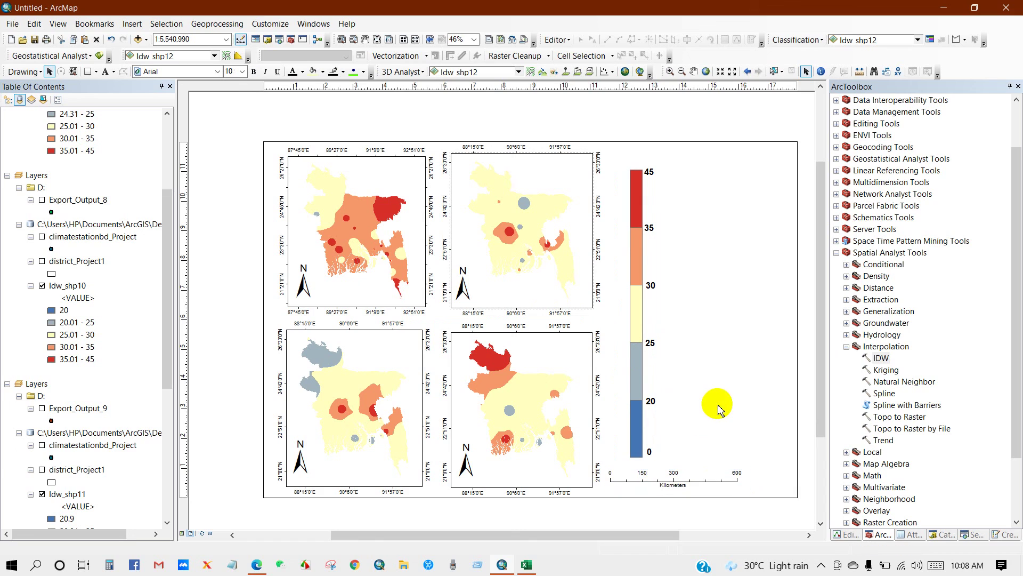
double_click(665, 472)
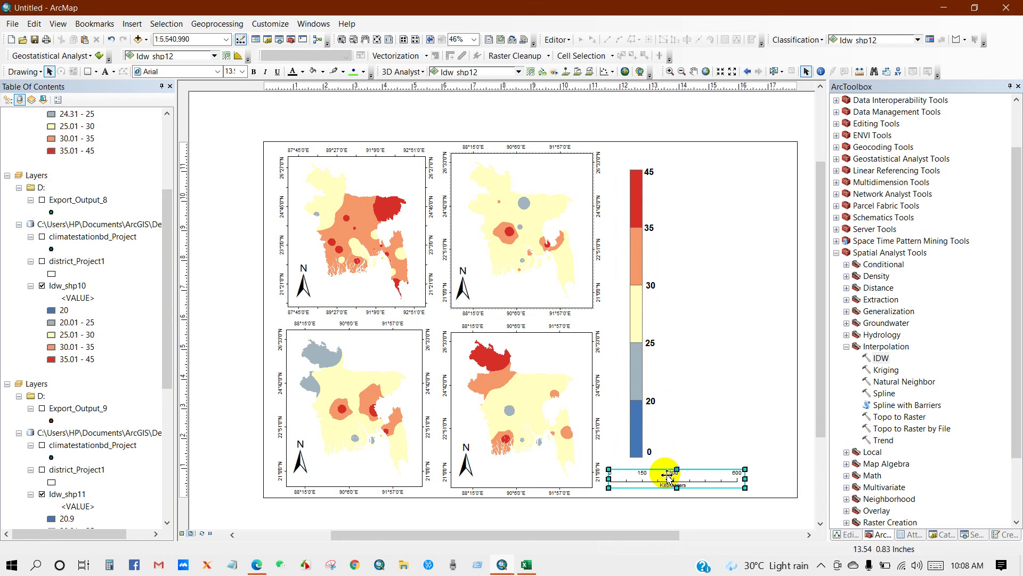
left_click(754, 333)
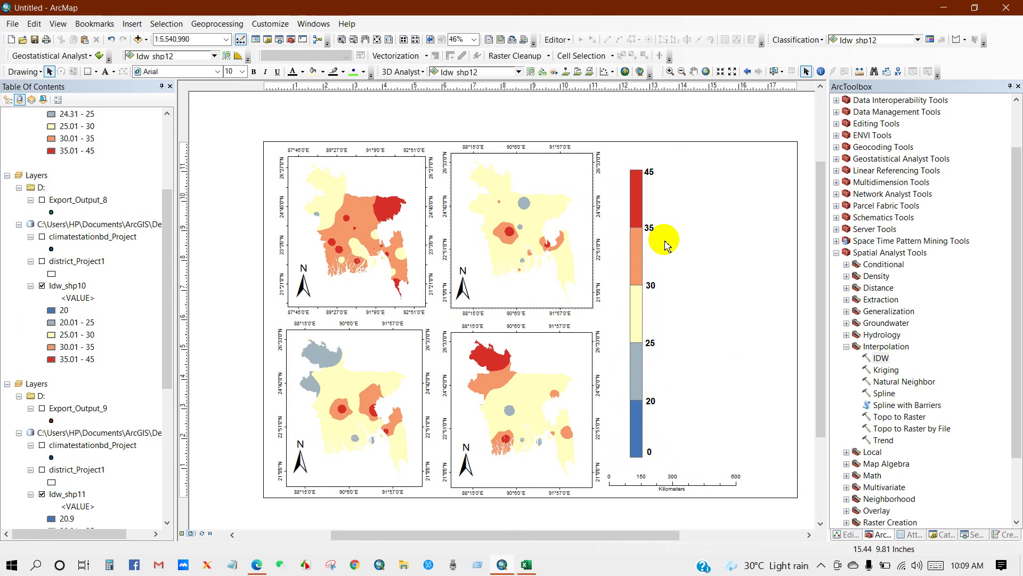